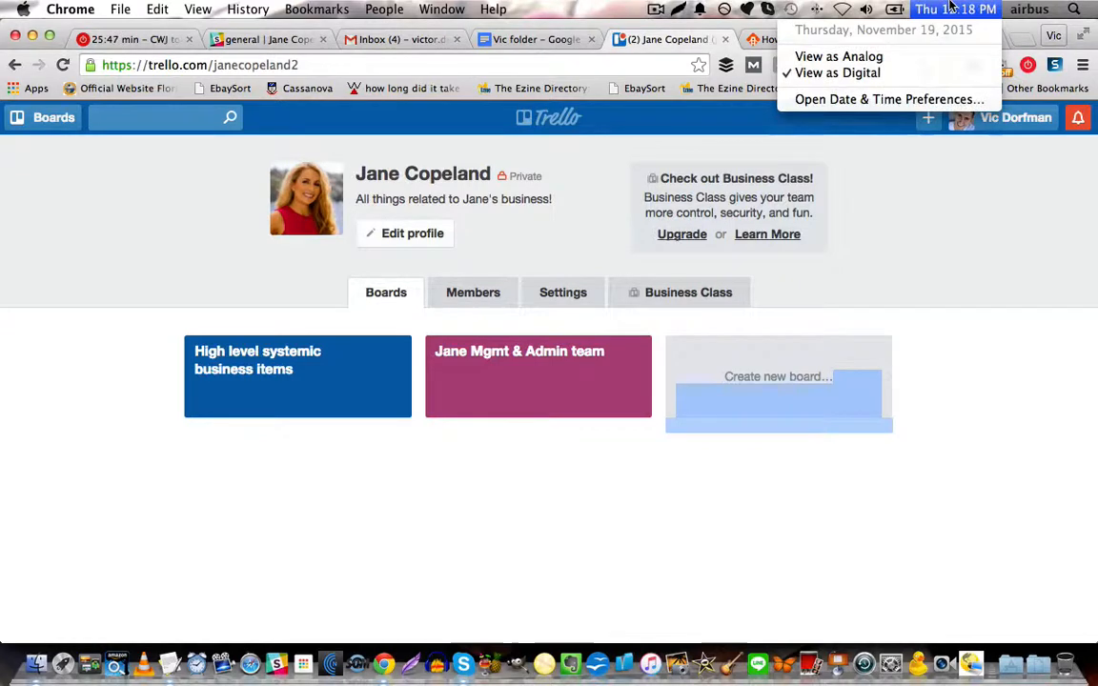
# Open the Mgmt & Admin team board, hide its side menu and look through all of its lists.
pyautogui.click(130, 470)
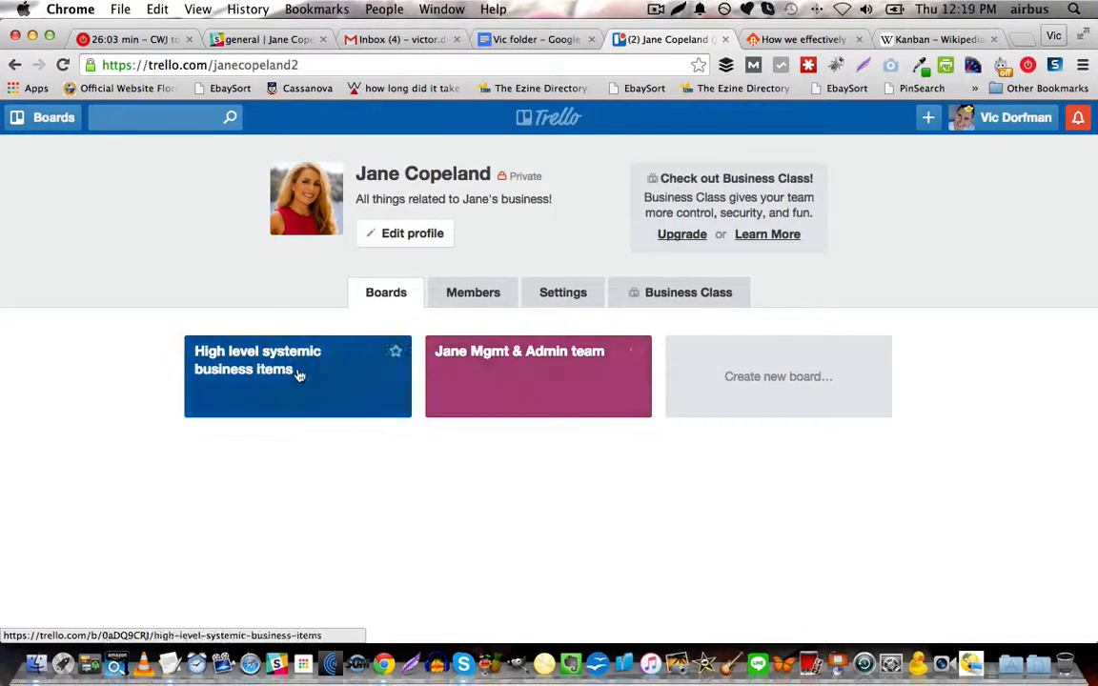
pyautogui.click(532, 360)
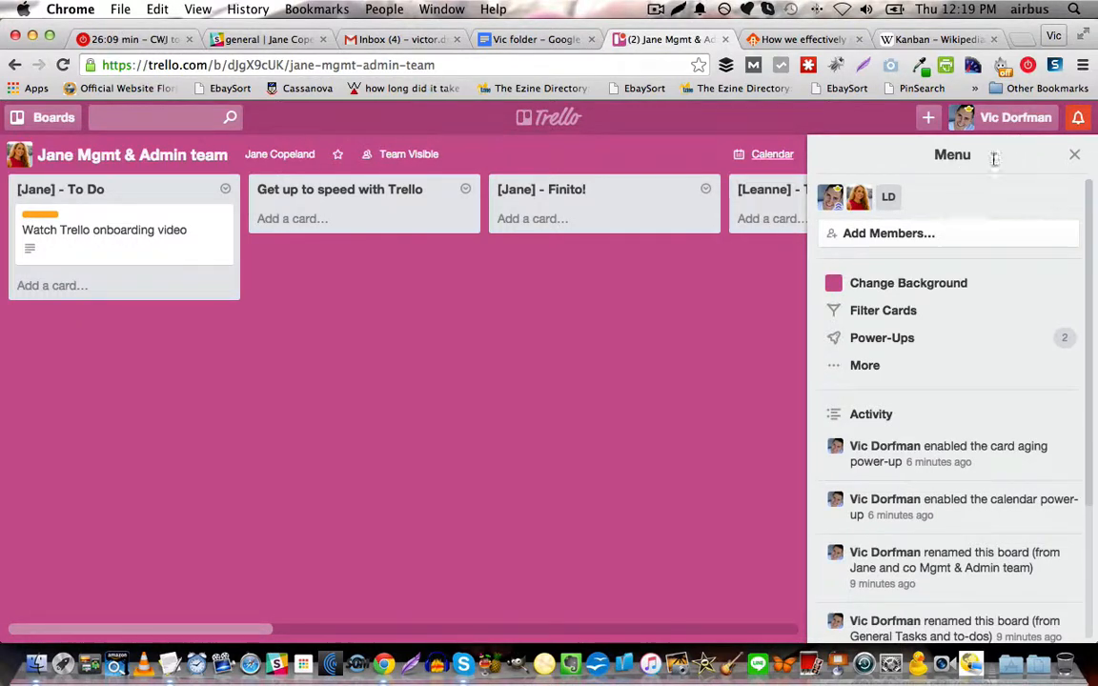
pyautogui.click(1075, 153)
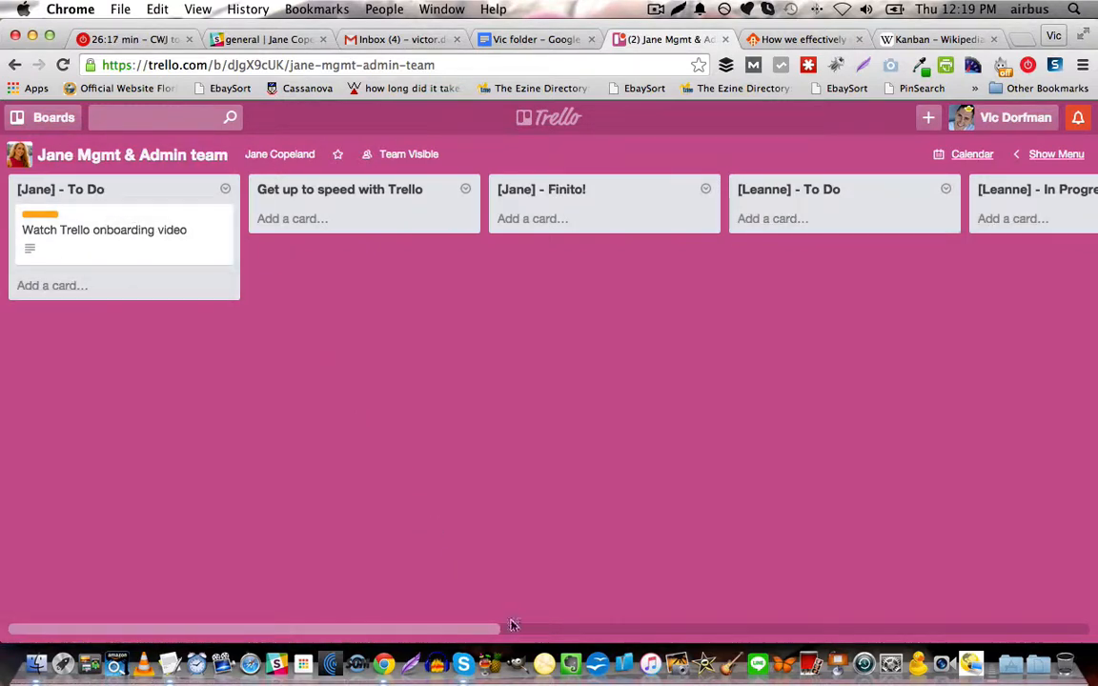
pyautogui.click(836, 628)
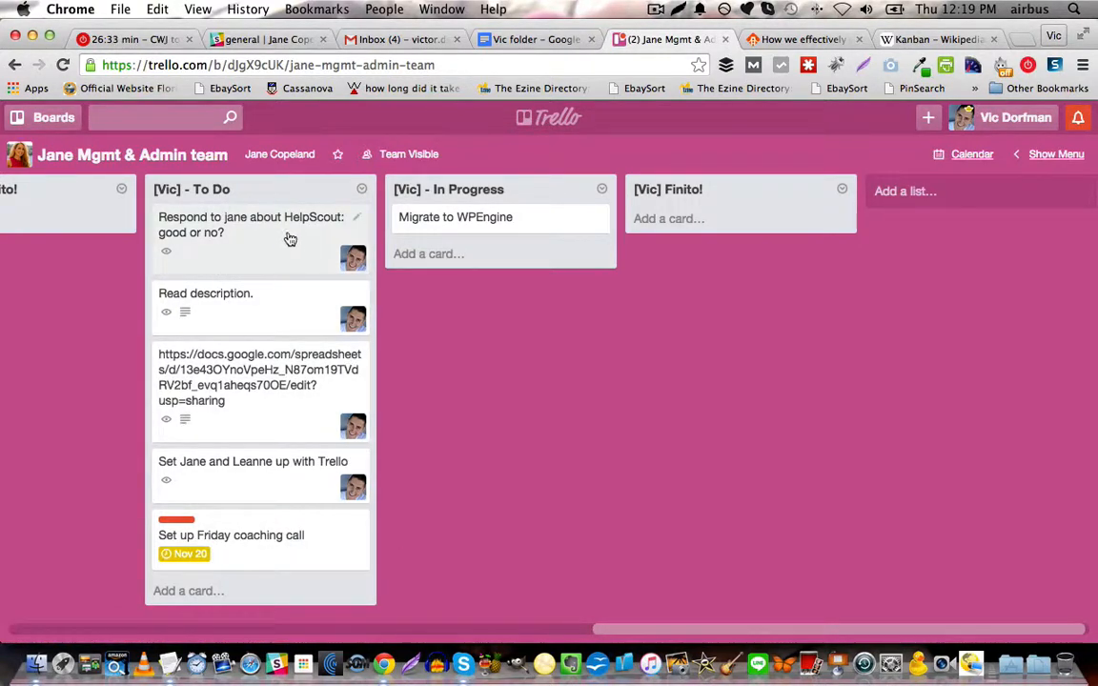
pyautogui.moveTo(610, 631); pyautogui.dragTo(13, 634)
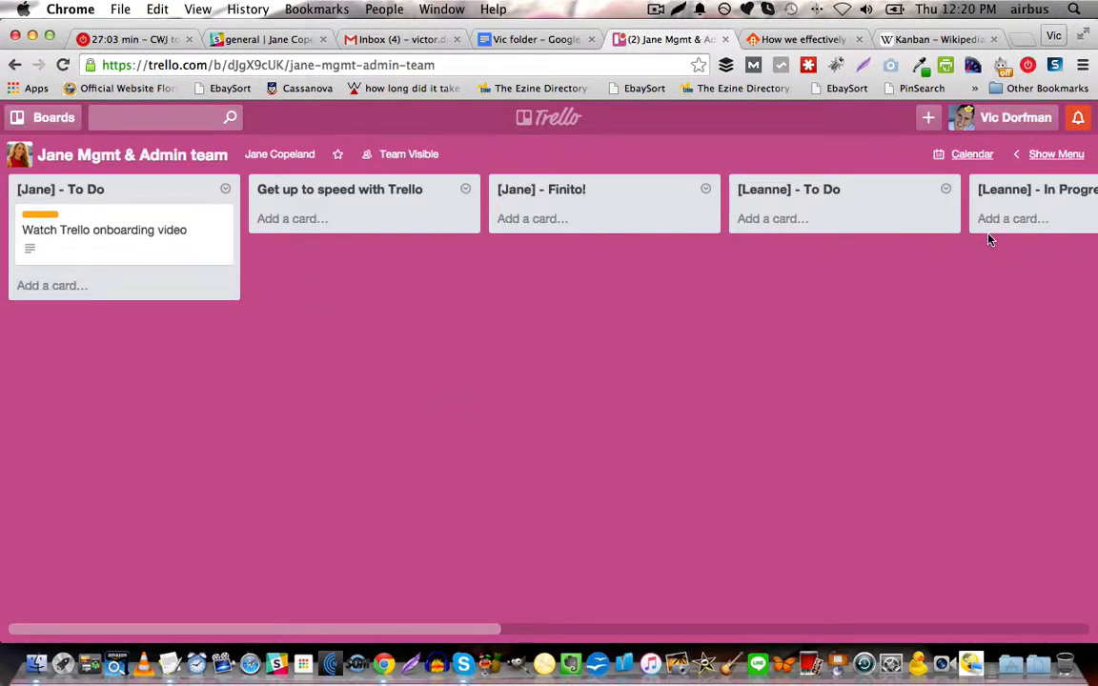
# Assign the second board member to the "Watch Trello onboarding video" card, using the board's member list.
pyautogui.click(1030, 157)
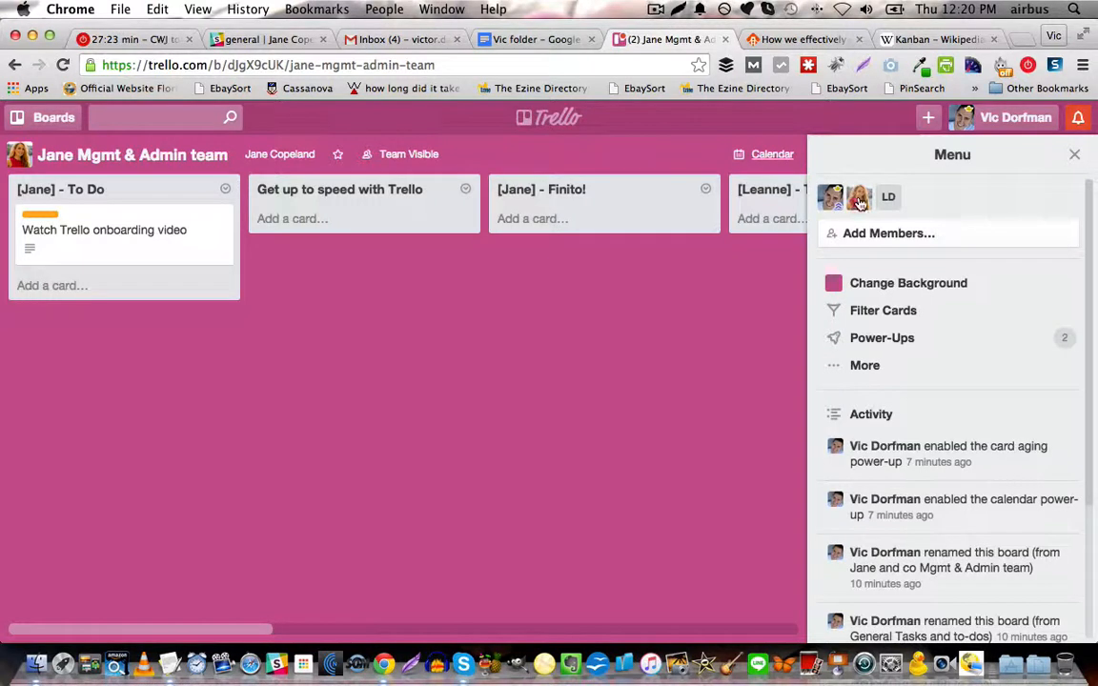
pyautogui.moveTo(858, 198); pyautogui.dragTo(189, 234)
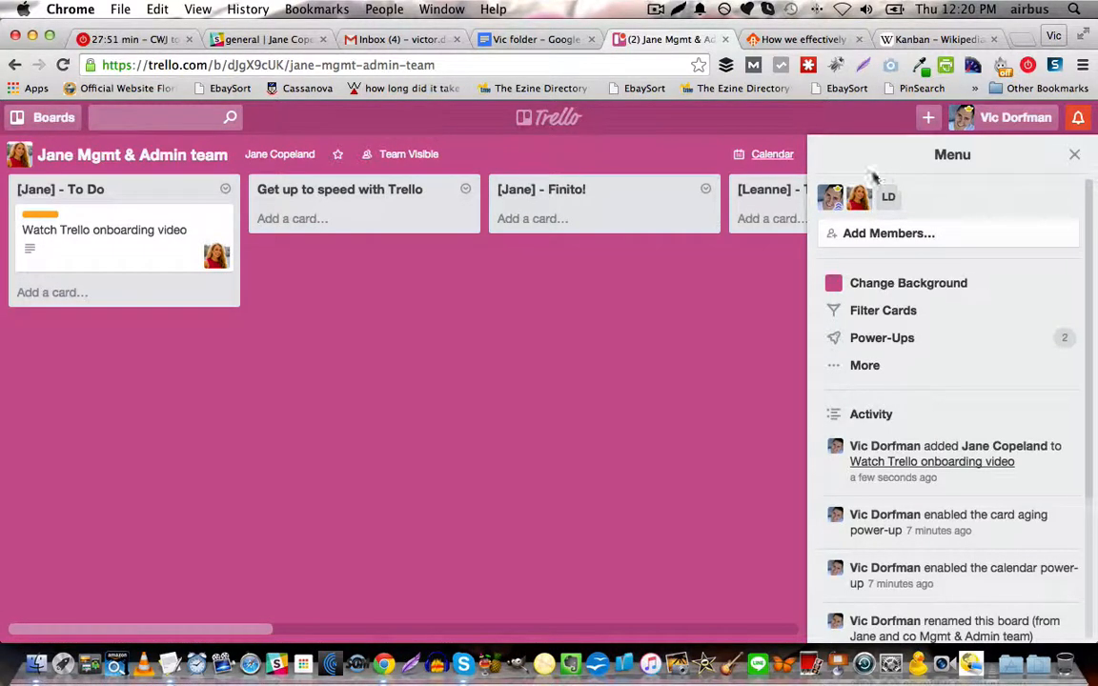
pyautogui.click(1074, 155)
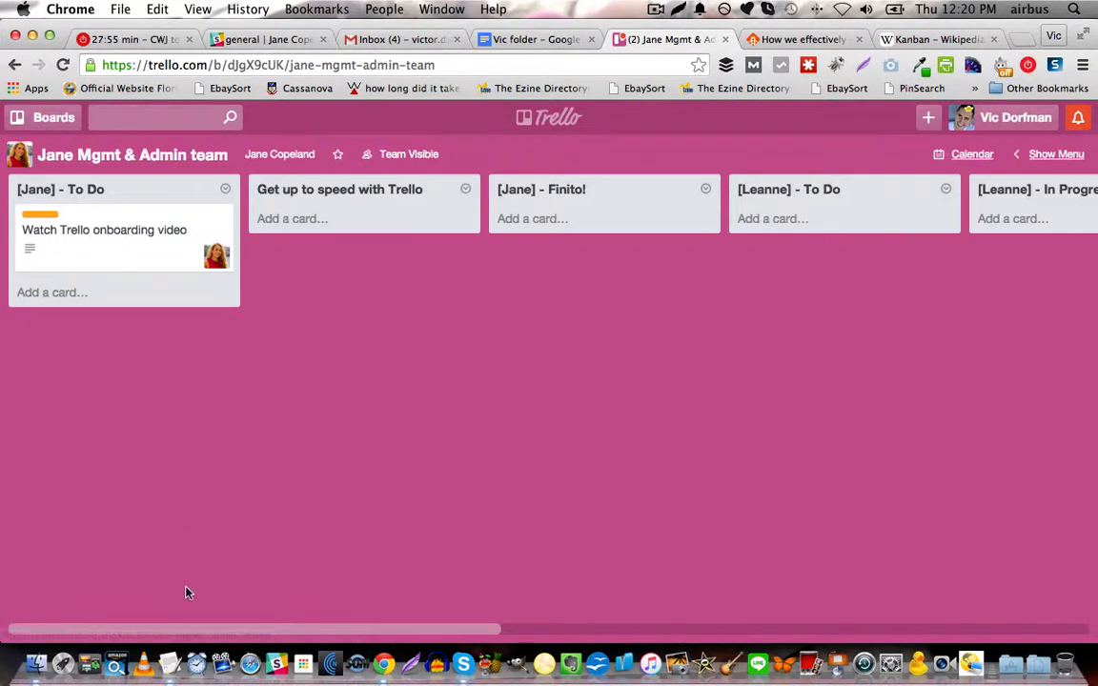
# Add a "Make video on how to use Trello" card to the last To Do list and move it above "Migrate to WPEngine" in In Progress.
pyautogui.moveTo(158, 629); pyautogui.dragTo(747, 629)
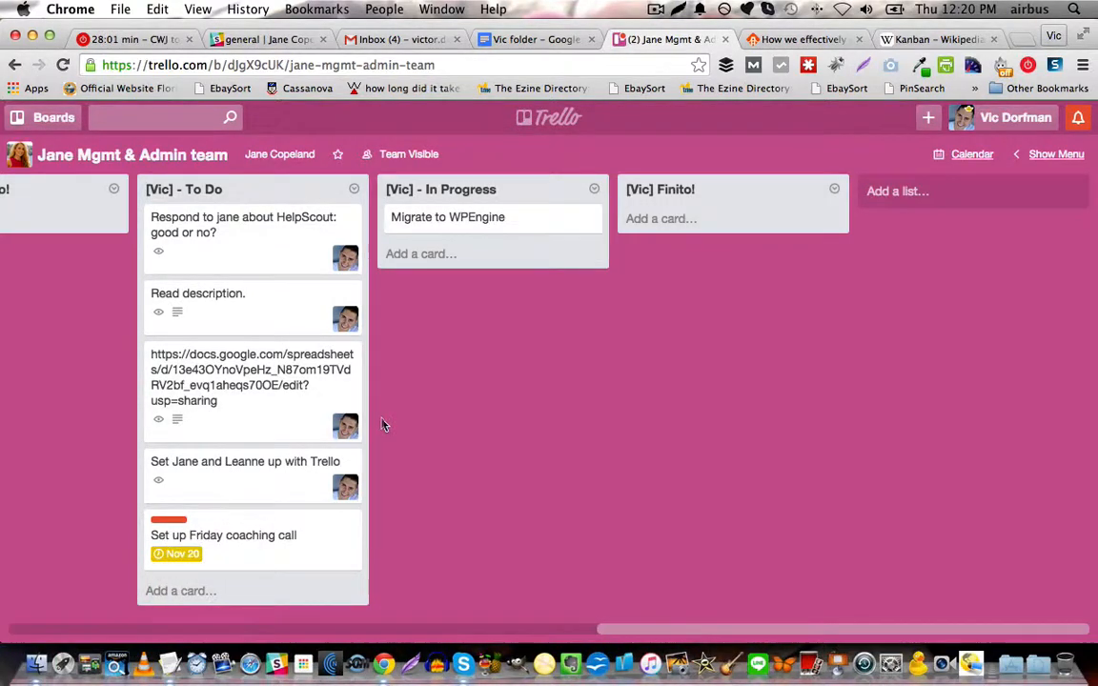
pyautogui.click(205, 591)
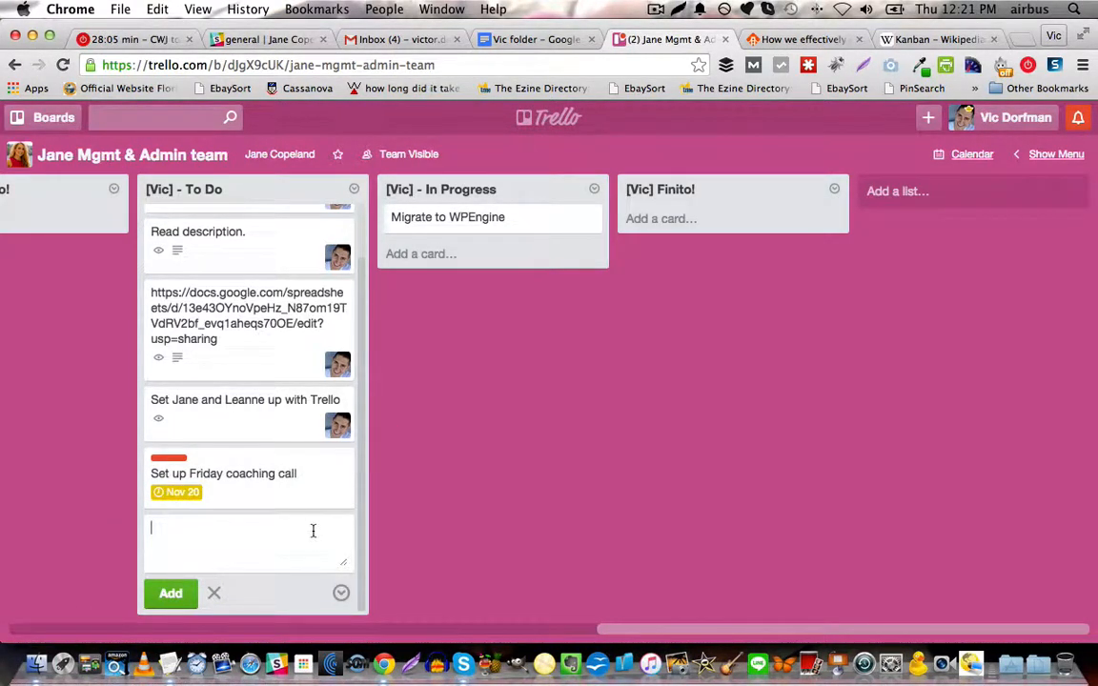
pyautogui.write('Make vid')
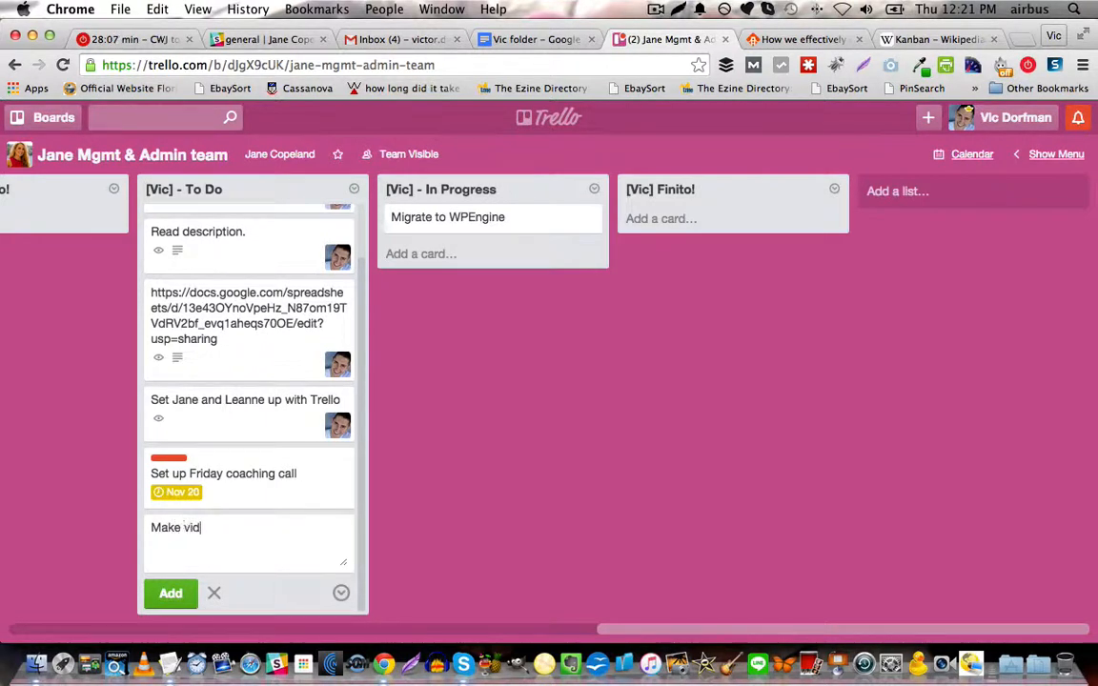
pyautogui.write('eo on how to use Trello')
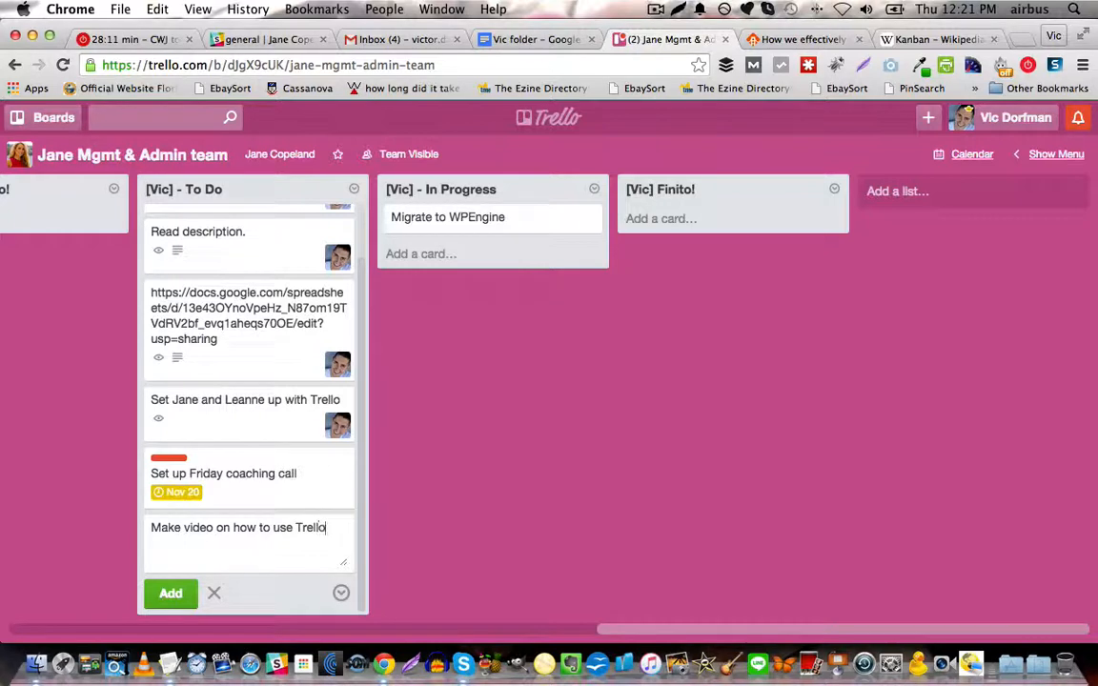
pyautogui.click(173, 593)
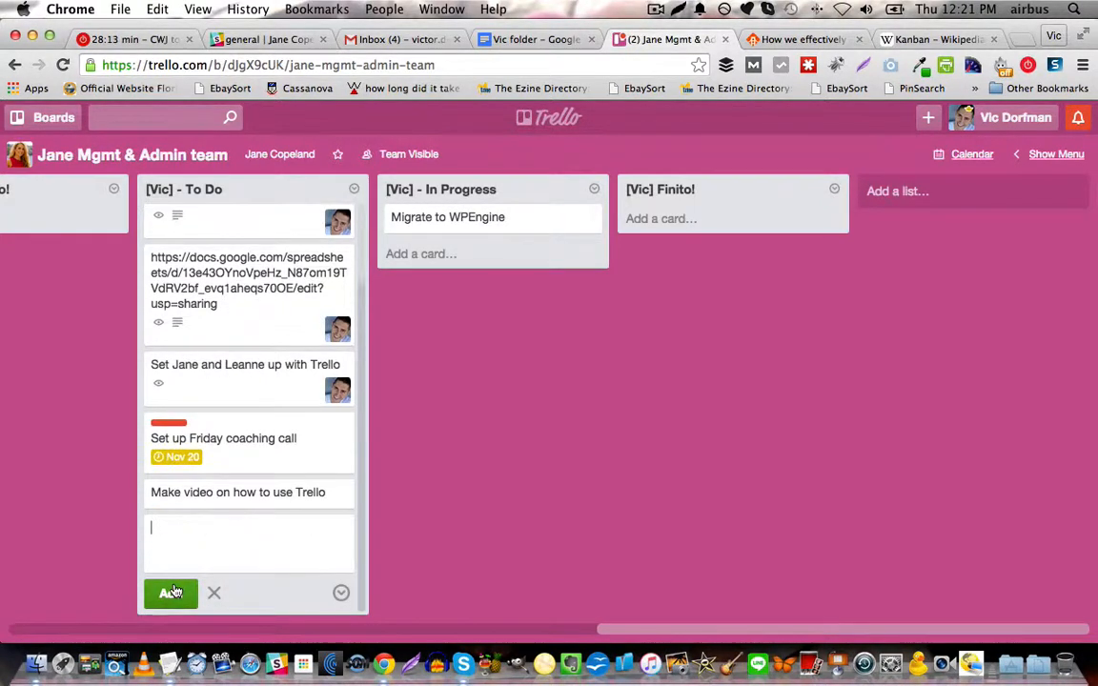
pyautogui.click(376, 501)
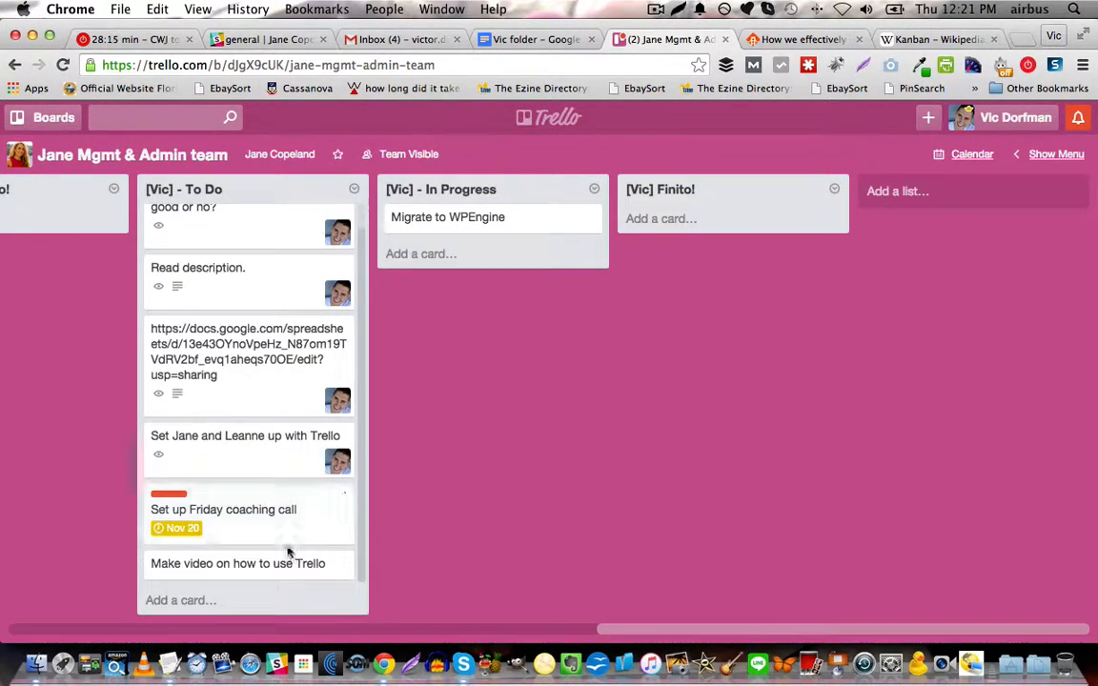
pyautogui.moveTo(277, 563); pyautogui.dragTo(487, 229)
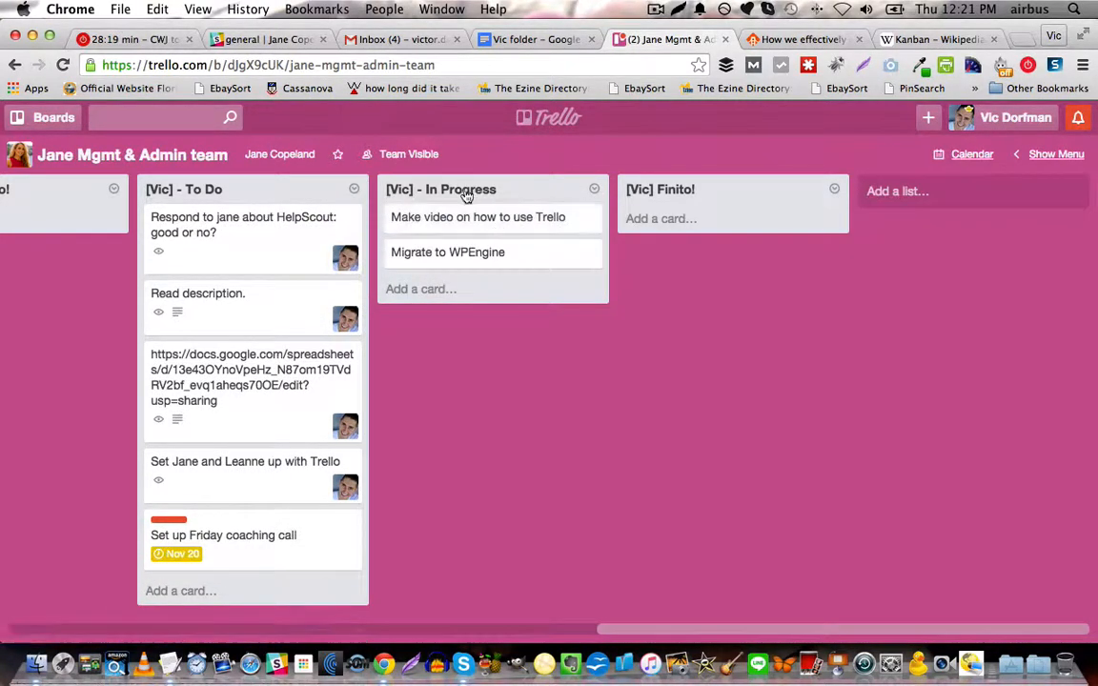
# Open the "Make video on how to use Trello" card, view its member choices and apply the Highest Priority label.
pyautogui.click(504, 225)
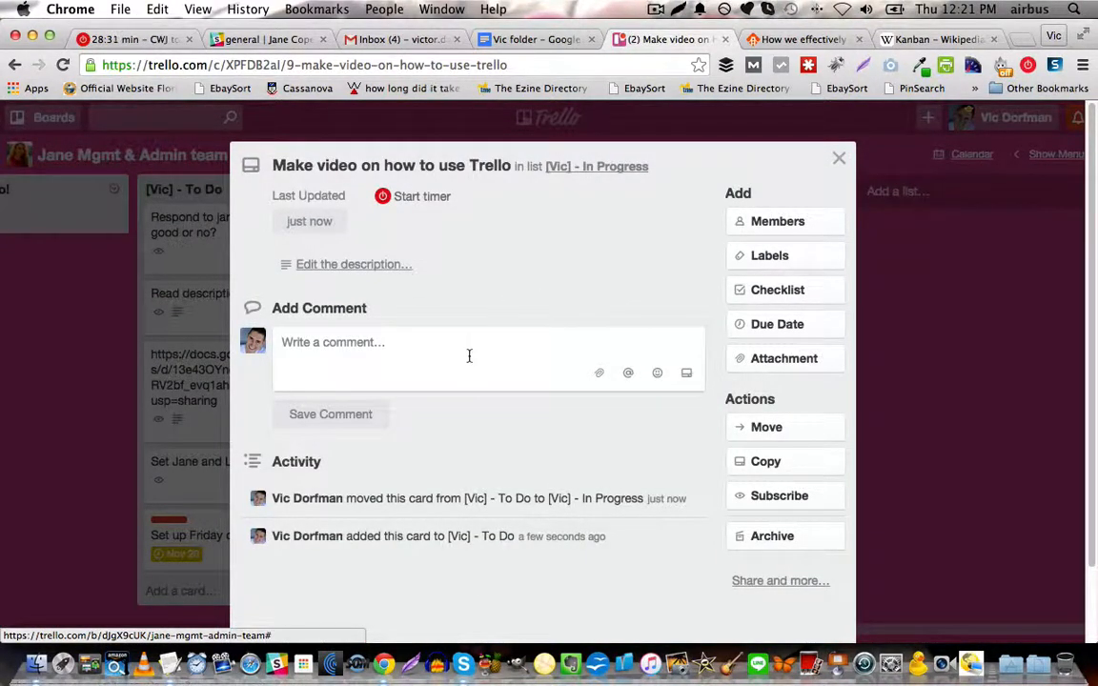
pyautogui.click(739, 223)
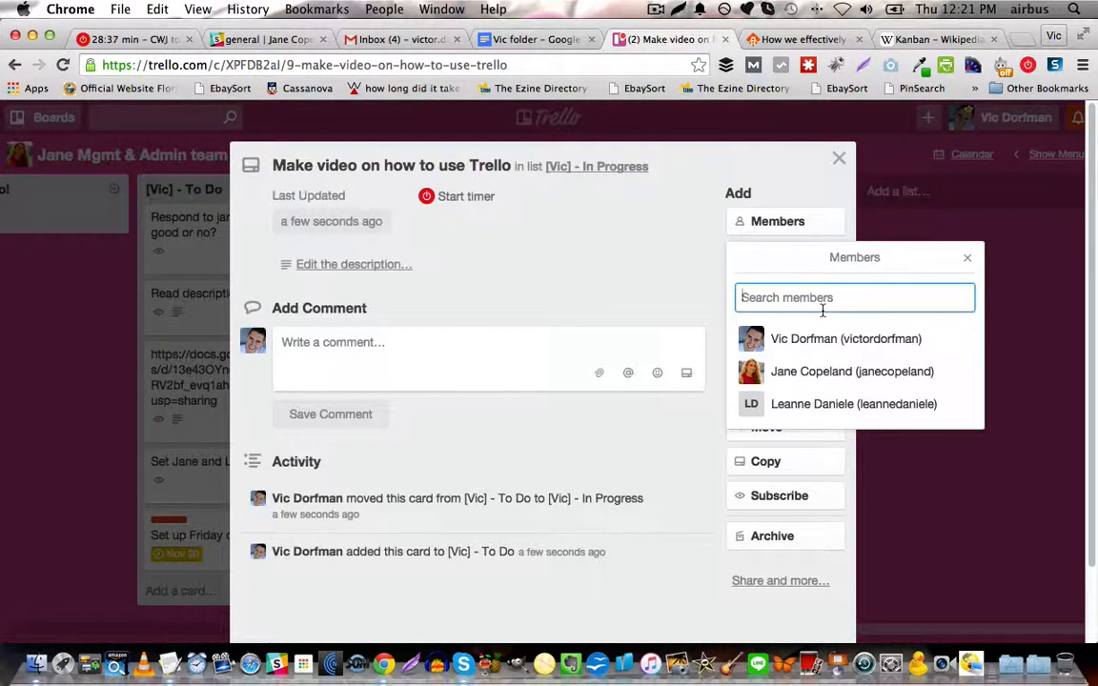
pyautogui.click(968, 260)
pyautogui.click(797, 258)
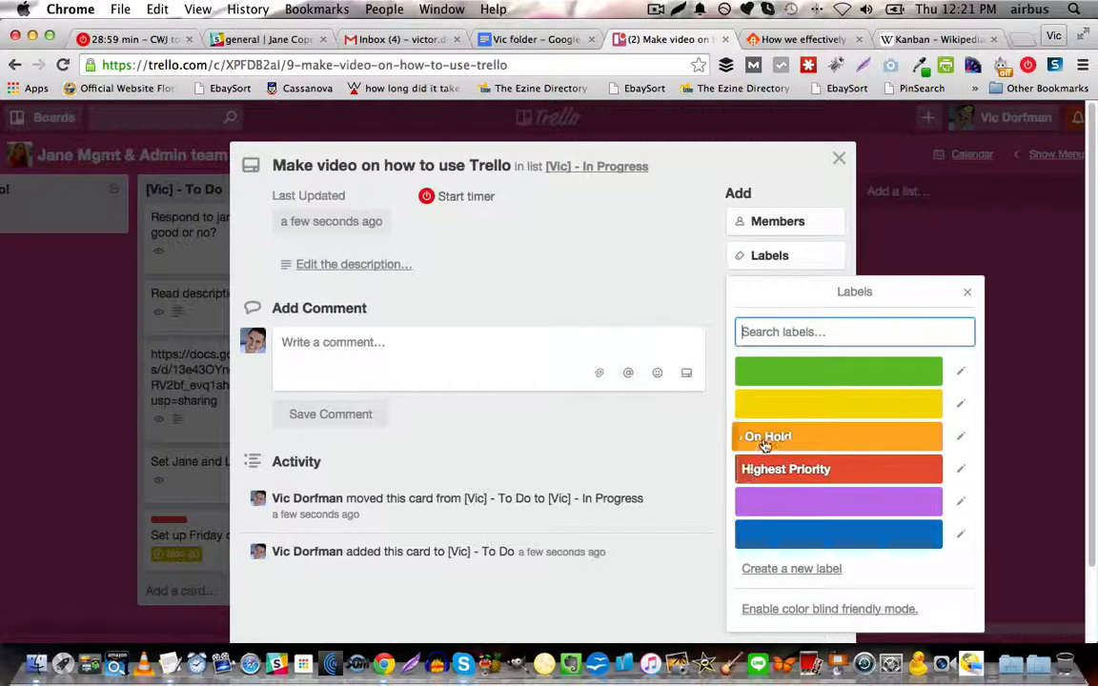
pyautogui.click(784, 470)
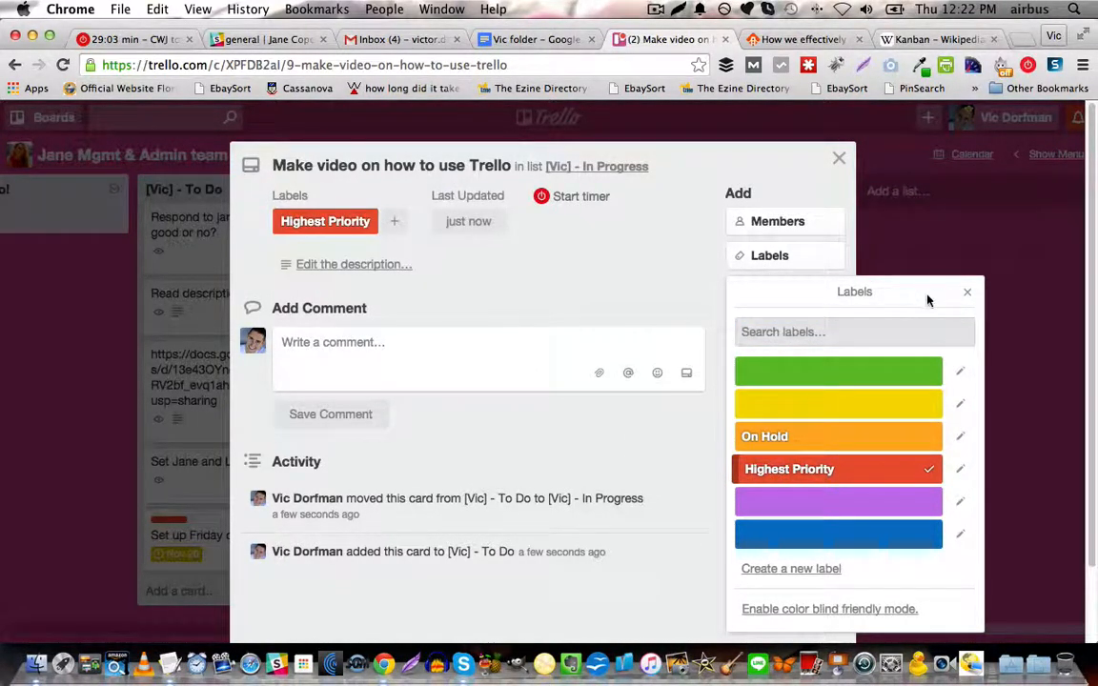
pyautogui.click(967, 293)
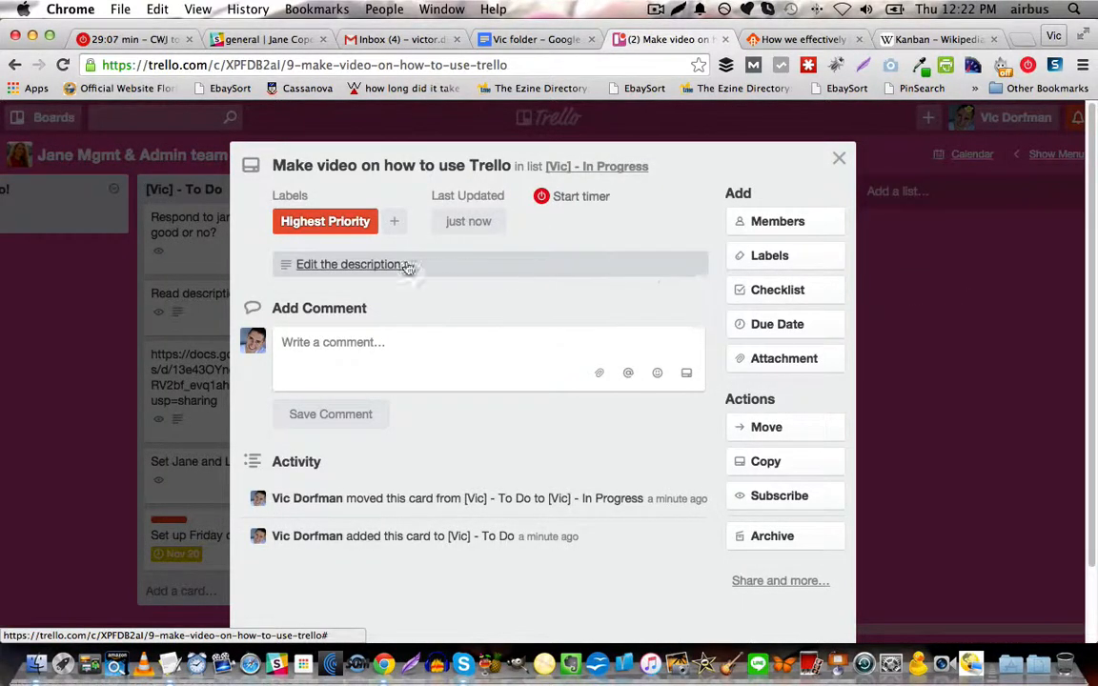
# Begin the card's description with "1. Open Screenflow", "2. Make sure mic input is turned on" and "3. Record the video", separated by blank lines.
pyautogui.click(372, 266)
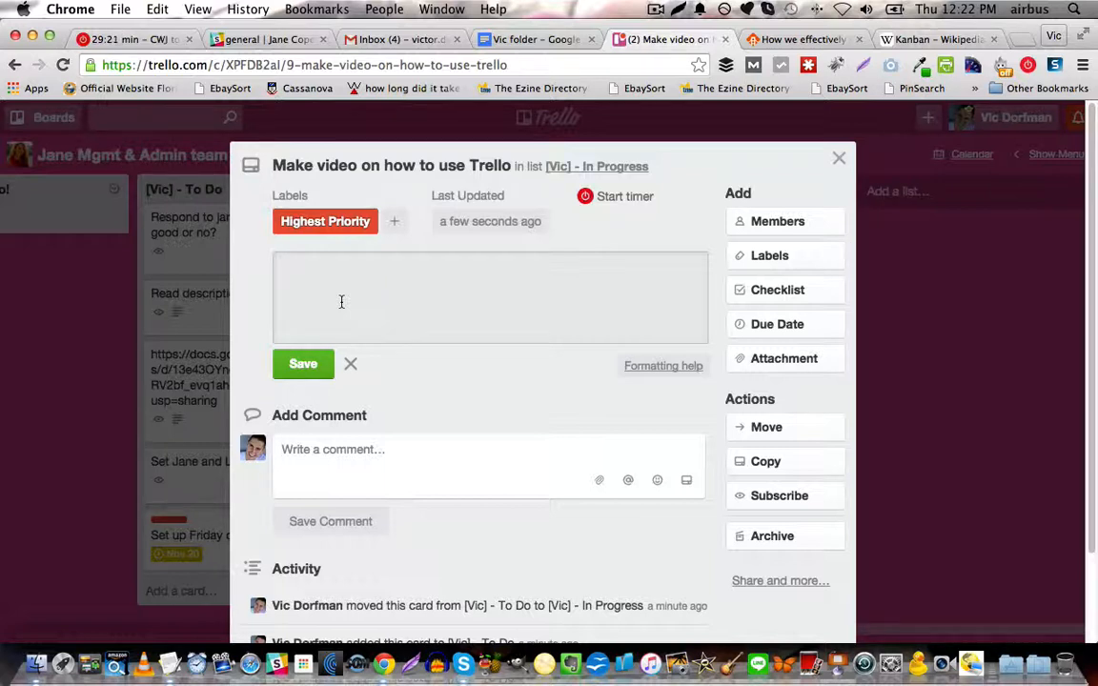
pyautogui.write('n Screenf')
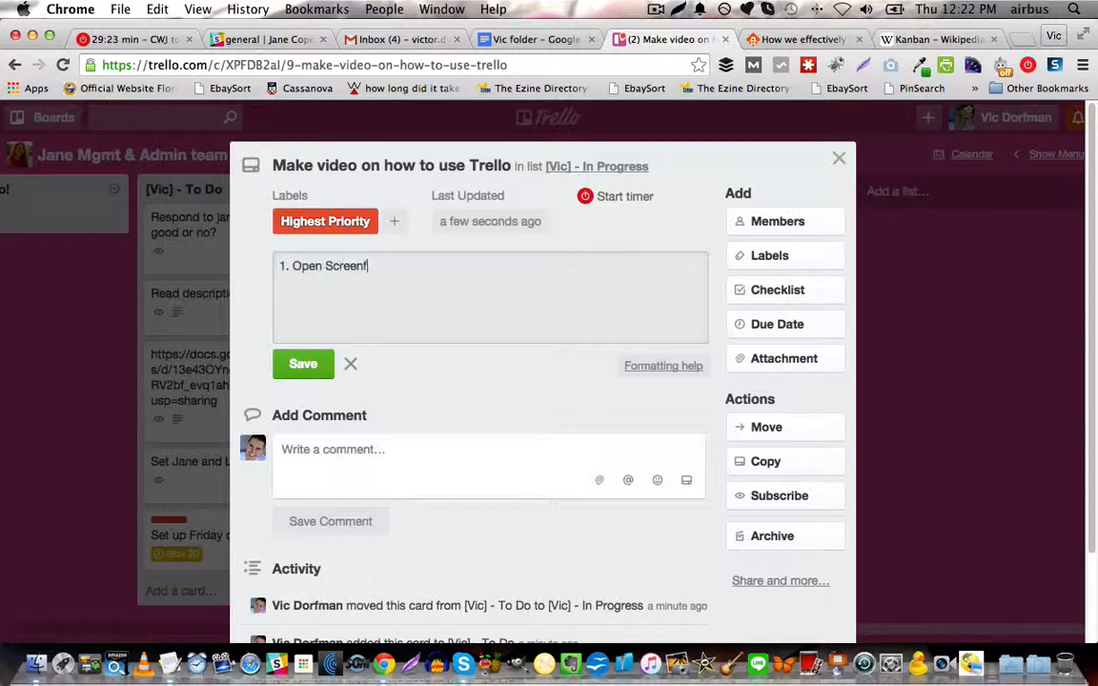
pyautogui.write('low')
pyautogui.press('Return')
pyautogui.write('2. Make sure record')
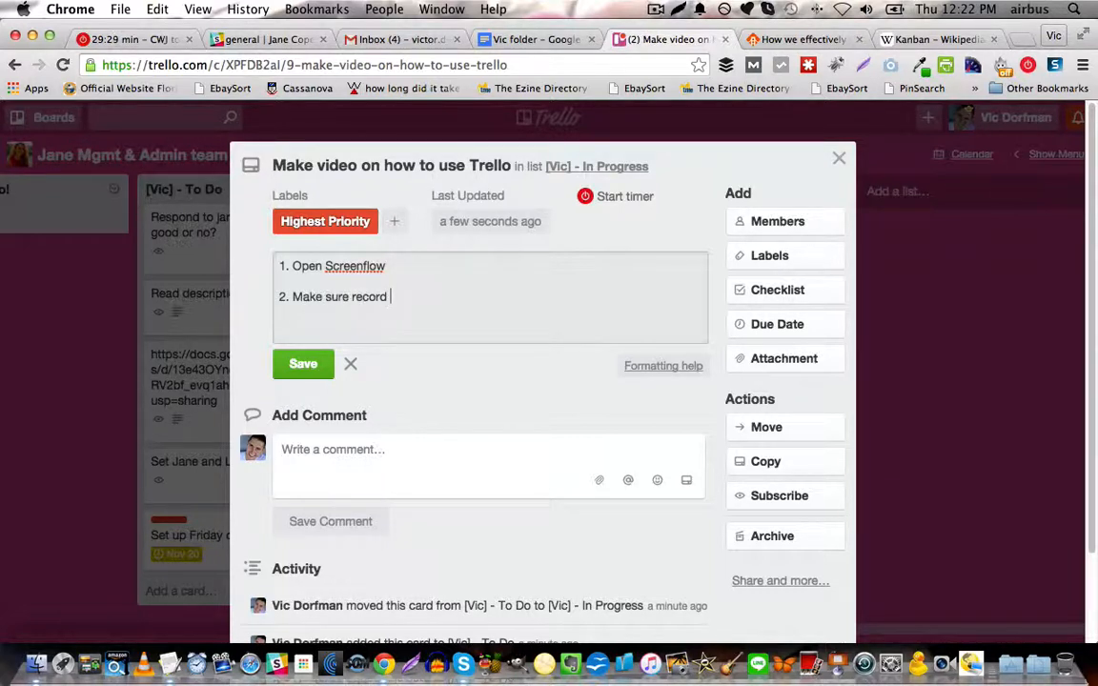
pyautogui.hotkey('alt', 'shift', 'Left')
pyautogui.write('input is turne don')
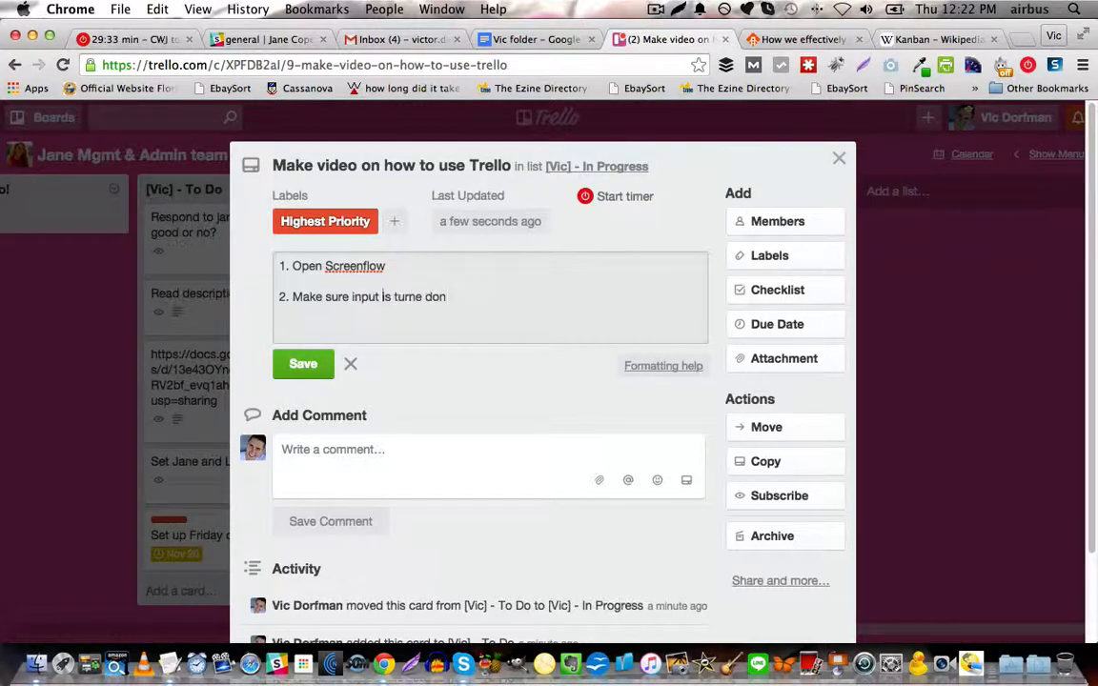
pyautogui.write('mic')
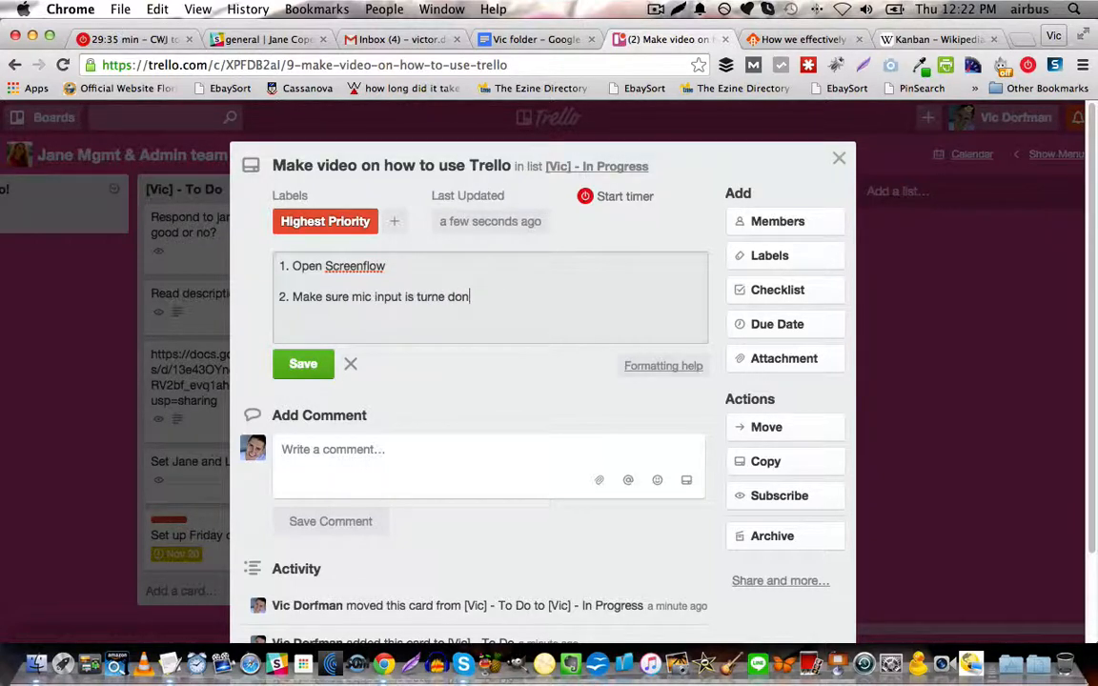
pyautogui.press('BackSpace')
pyautogui.press('BackSpace')
pyautogui.press('BackSpace')
pyautogui.press('BackSpace')
pyautogui.write('d on  3. ')
pyautogui.write('Record the video')
pyautogui.press('Return')
pyautogui.press('Return')
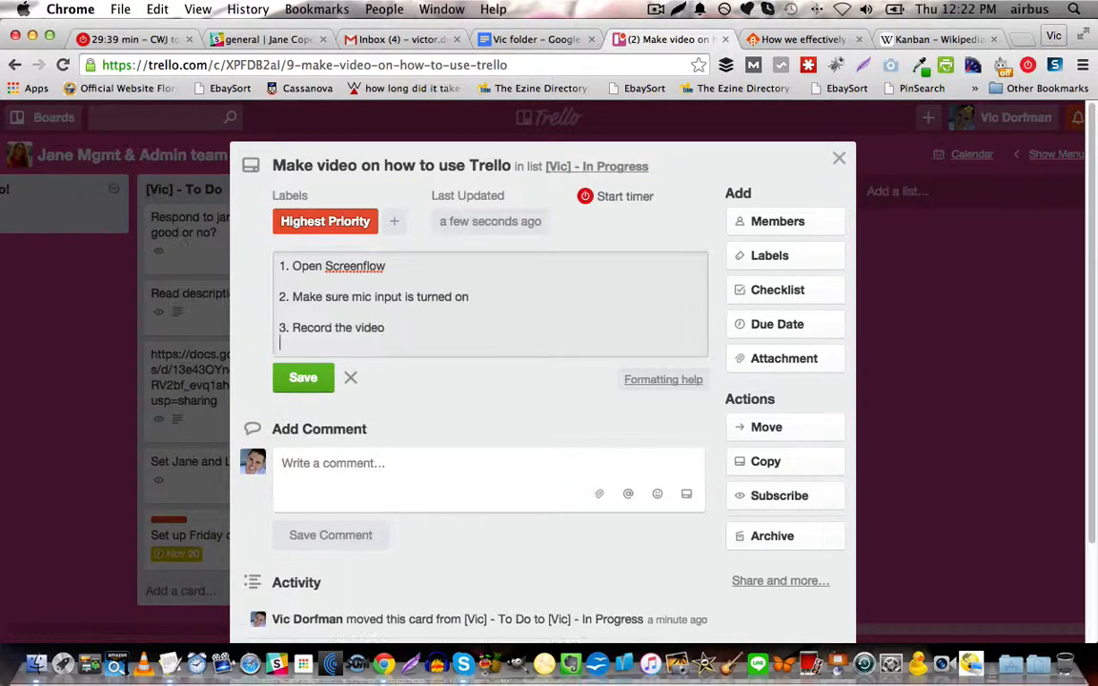
# Continue the description with "4. Save it", "5. Upload it to Youtube" and a sixth item about sharing with the two teammates, and save it.
pyautogui.write('4. Save it')
pyautogui.press('Return')
pyautogui.press('Return')
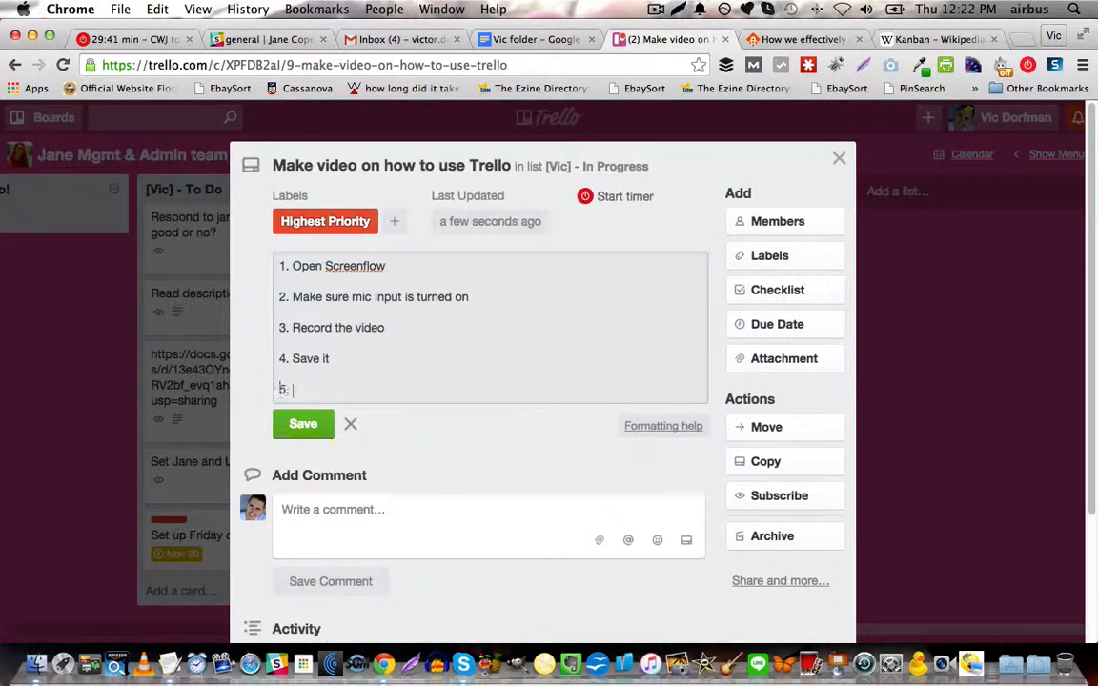
pyautogui.write('5. Upload it to Youtub')
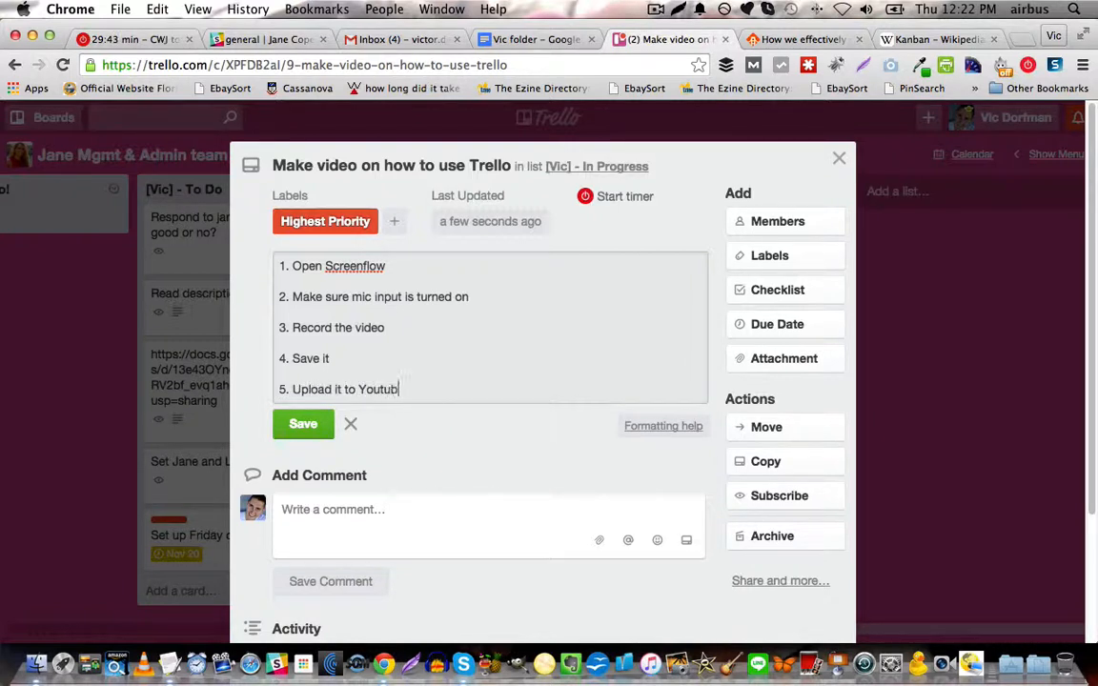
pyautogui.write('e')
pyautogui.press('Return')
pyautogui.press('Return')
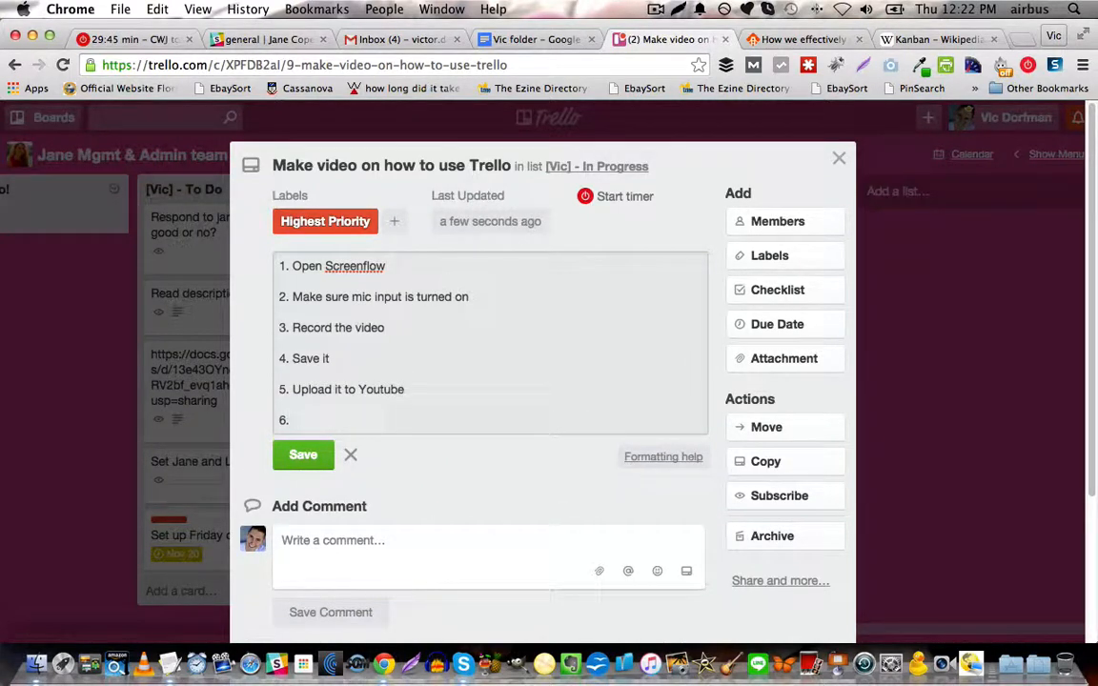
pyautogui.write('6. Share with Jane and Leanne')
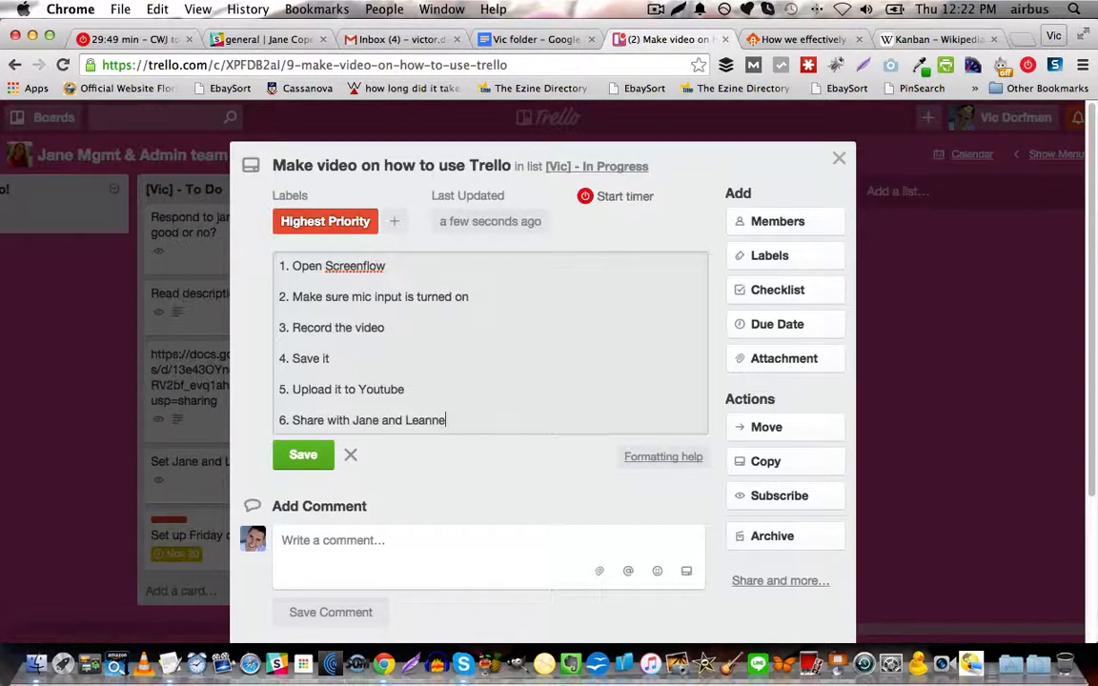
pyautogui.click(286, 454)
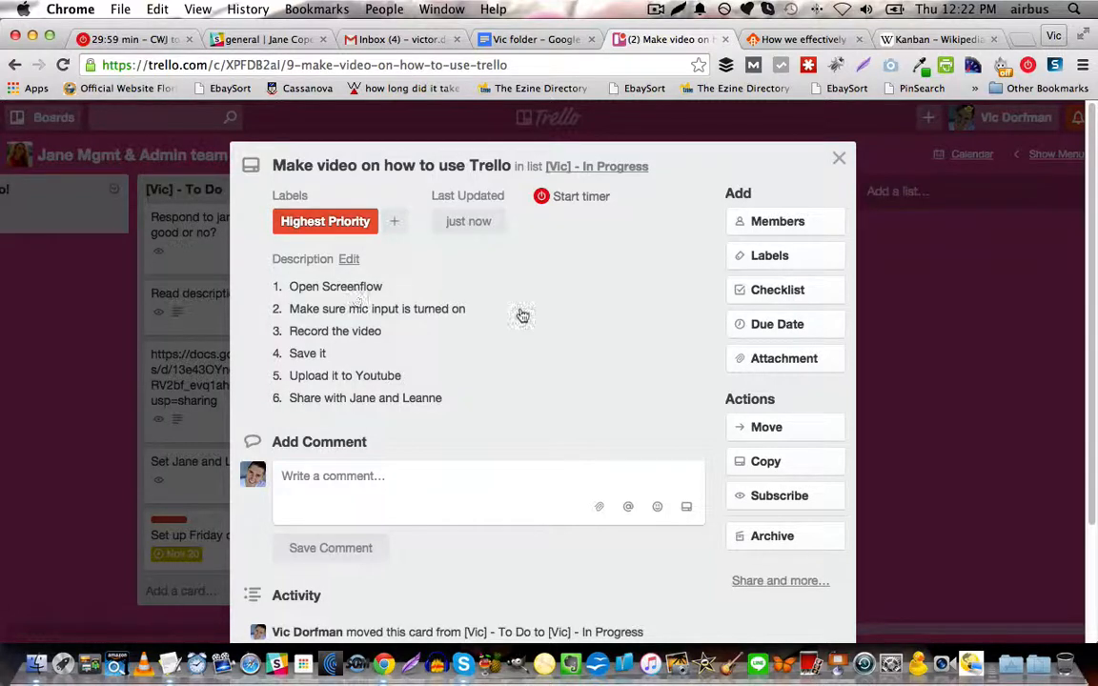
# Add a checklist titled "Checklist for Screenflow" to the card.
pyautogui.click(740, 291)
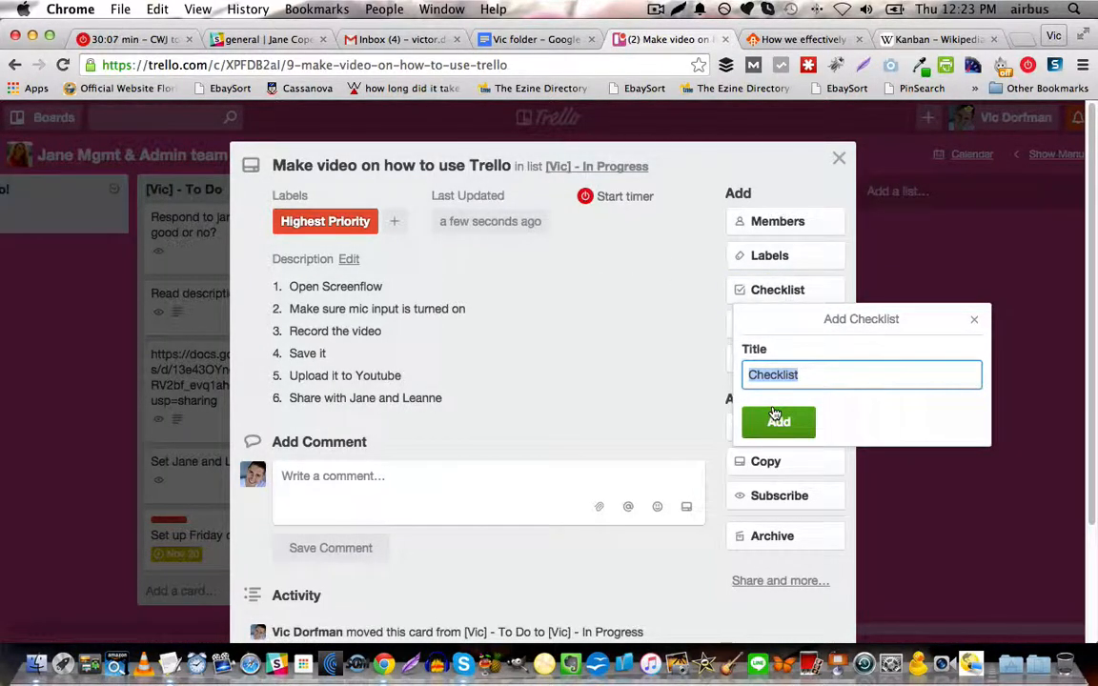
pyautogui.write('Checklist for')
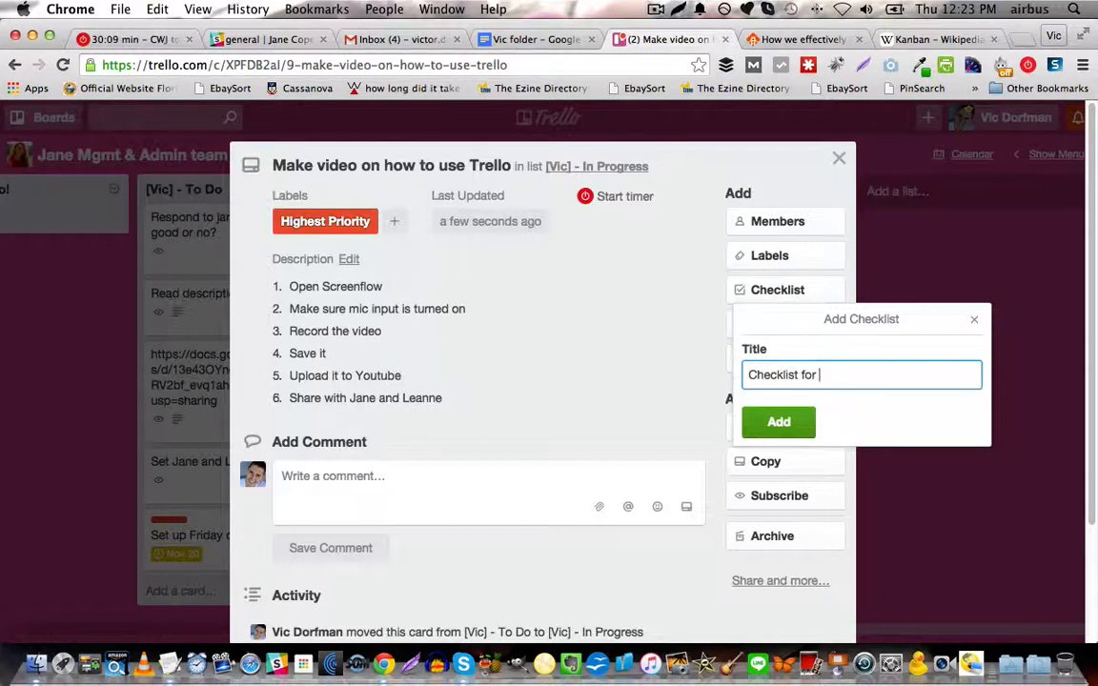
pyautogui.write(' Screenflow')
pyautogui.press('Return')
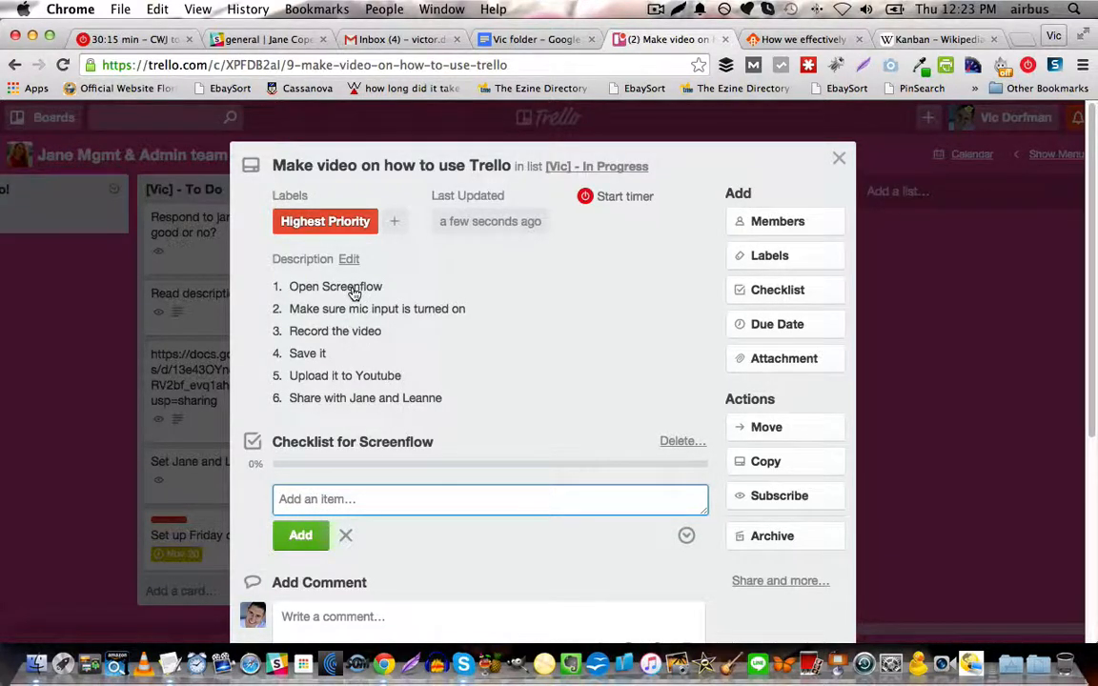
# Add the items "open screenflow" and "make sure mic is on" to the Checklist for Screenflow and mark both complete.
pyautogui.write('open cs')
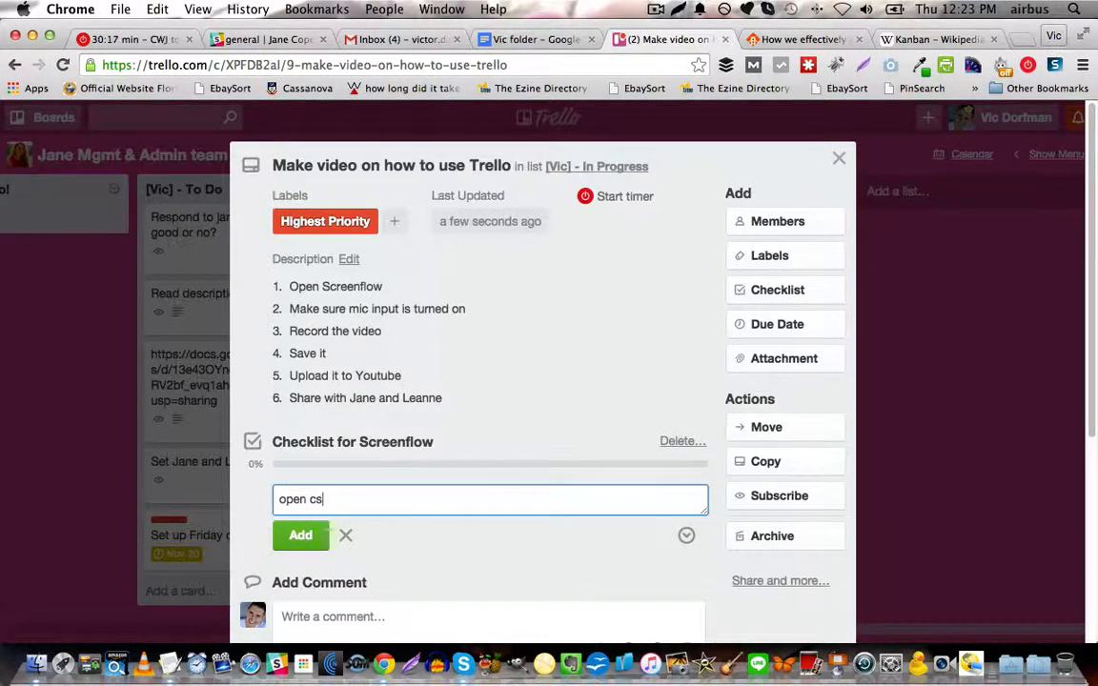
pyautogui.write('reenflow')
pyautogui.press('Return')
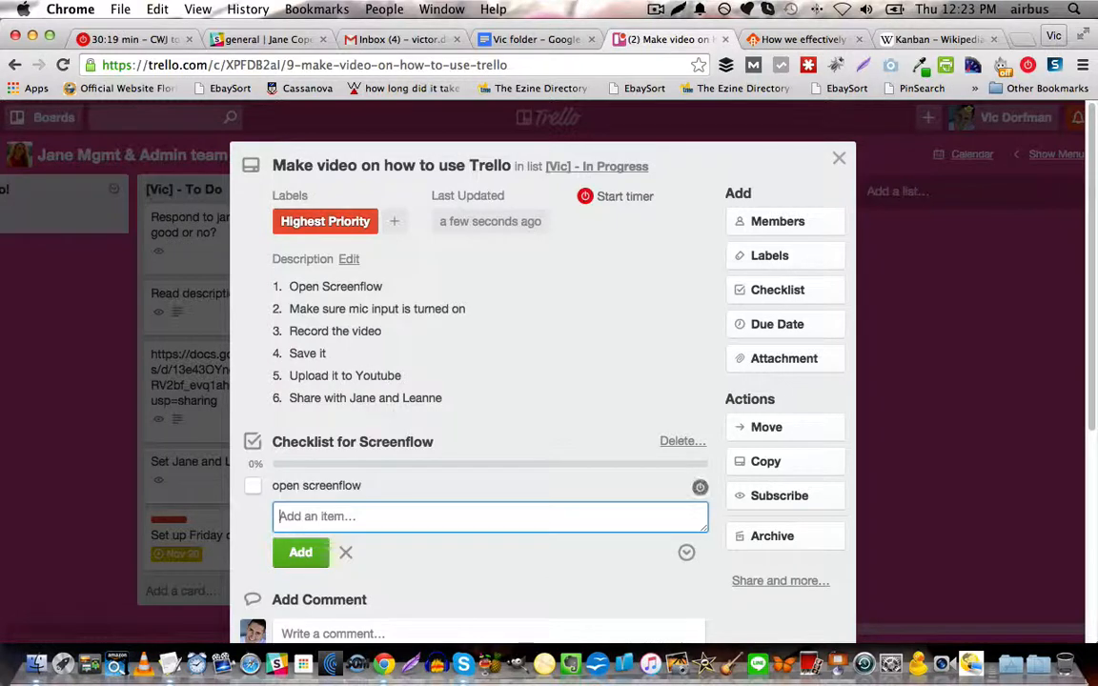
pyautogui.write('make sure mic is on')
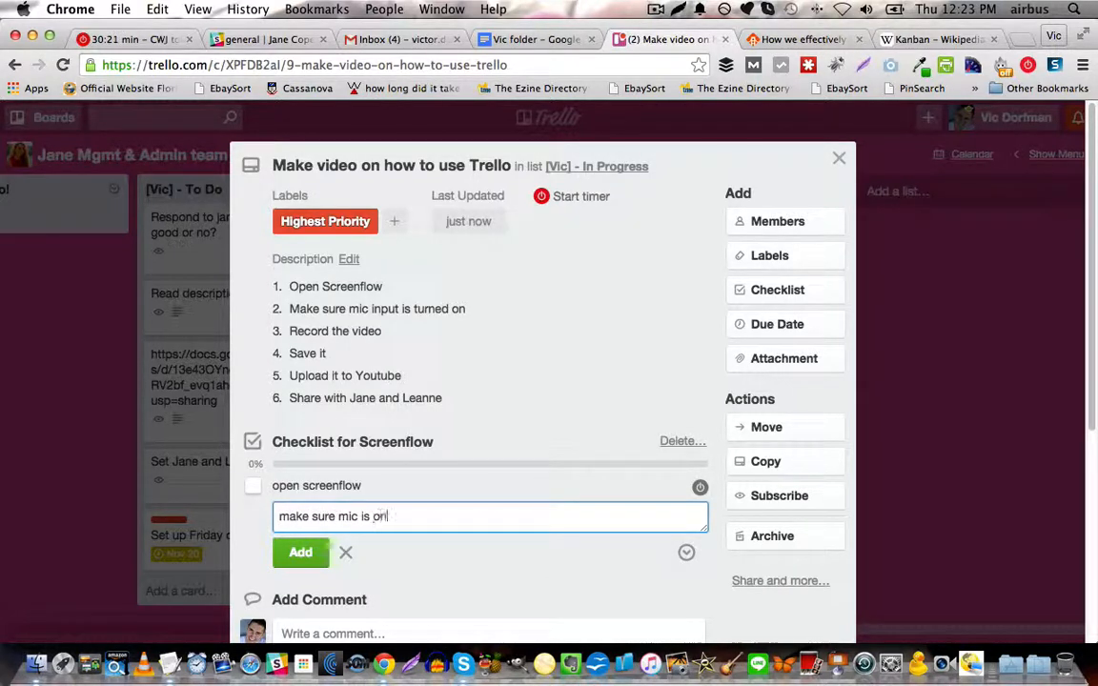
pyautogui.press('Return')
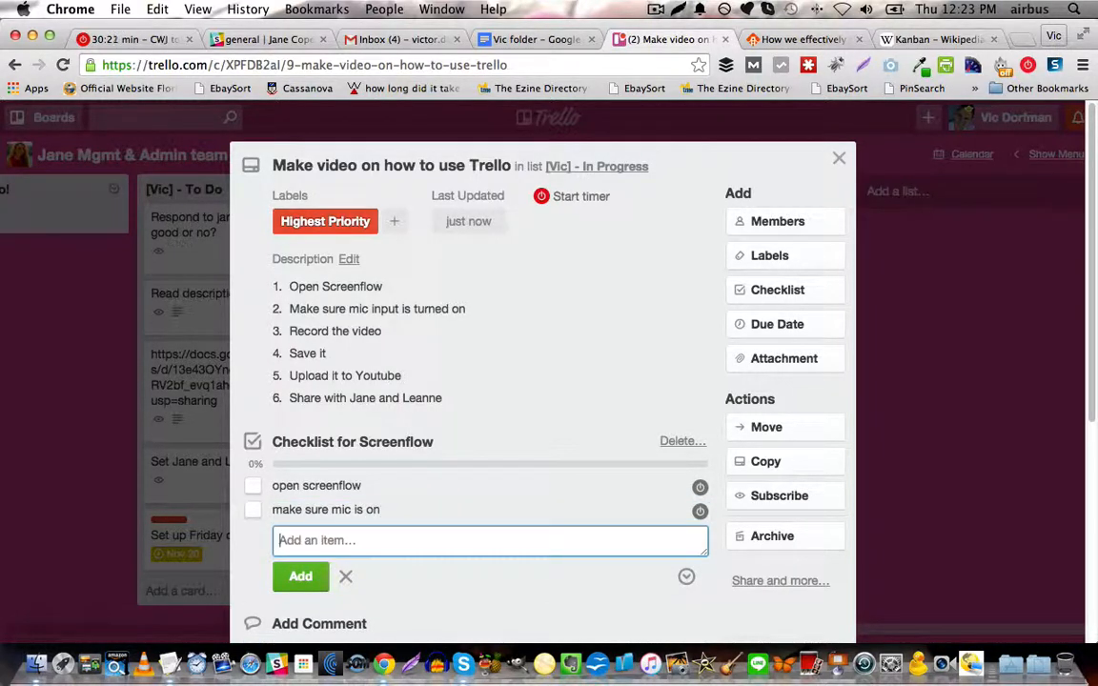
pyautogui.click(249, 493)
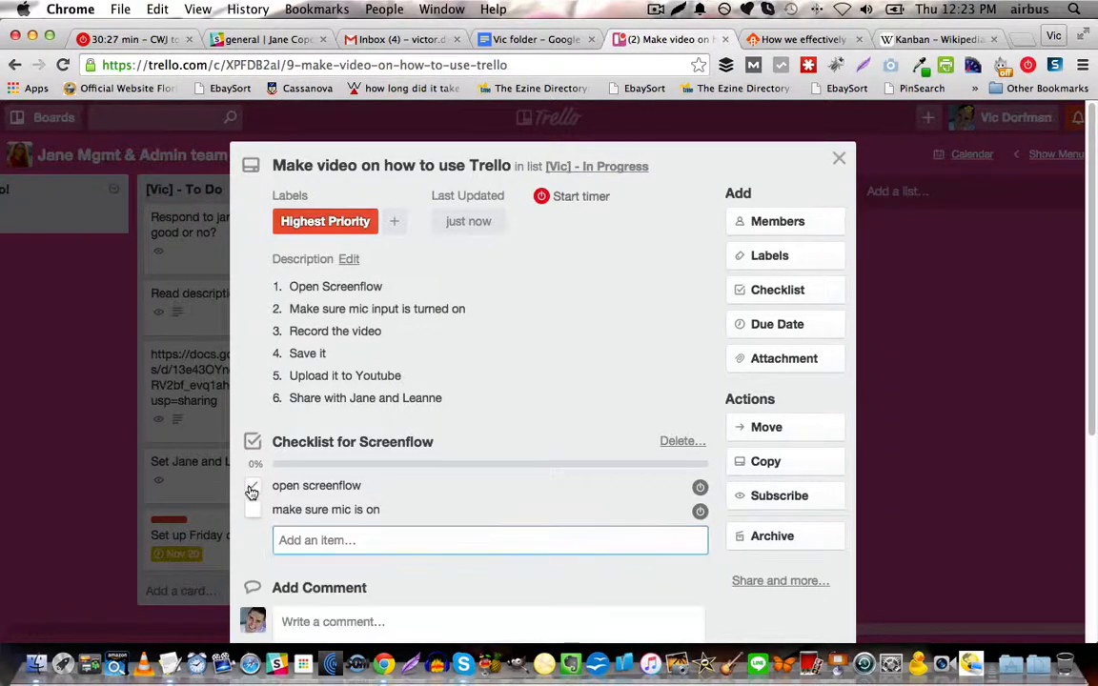
pyautogui.click(253, 511)
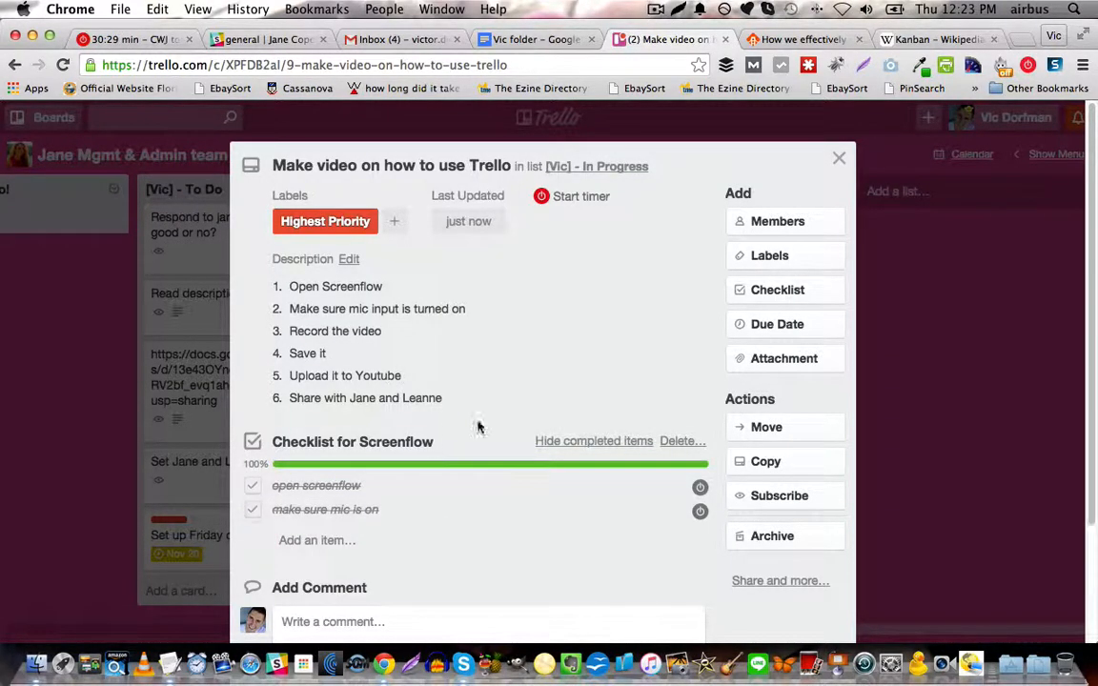
# Set the card's due date to 11/20/2015 at 12:00 AM and subscribe to the card.
pyautogui.scroll(-1, 479, 426)
pyautogui.click(773, 263)
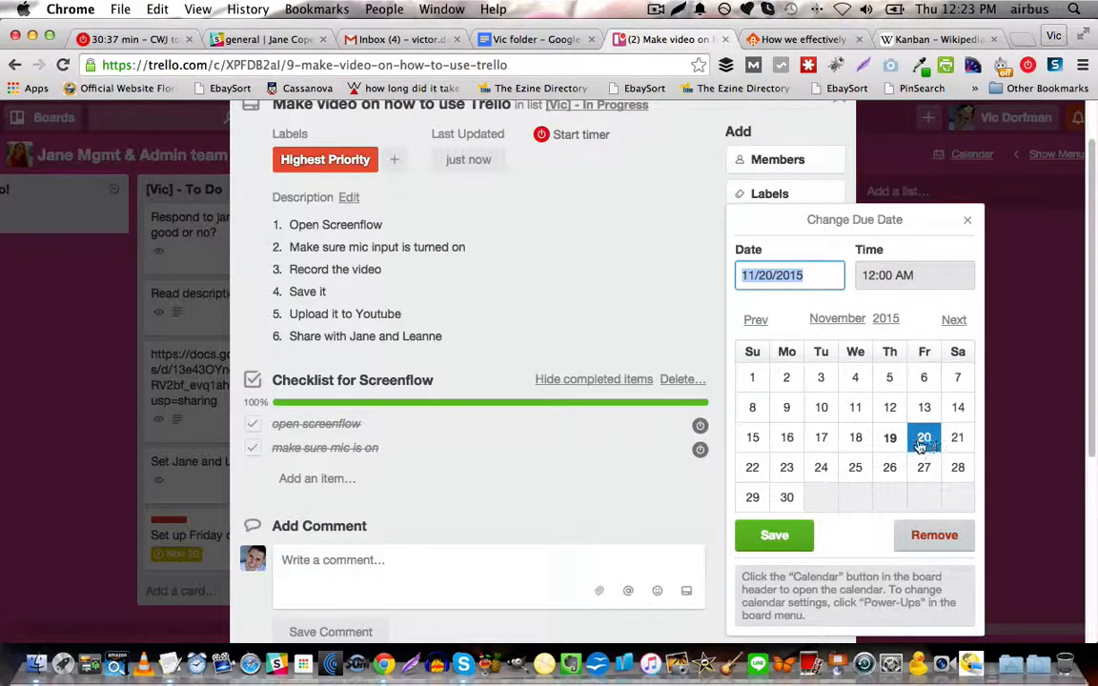
pyautogui.click(795, 538)
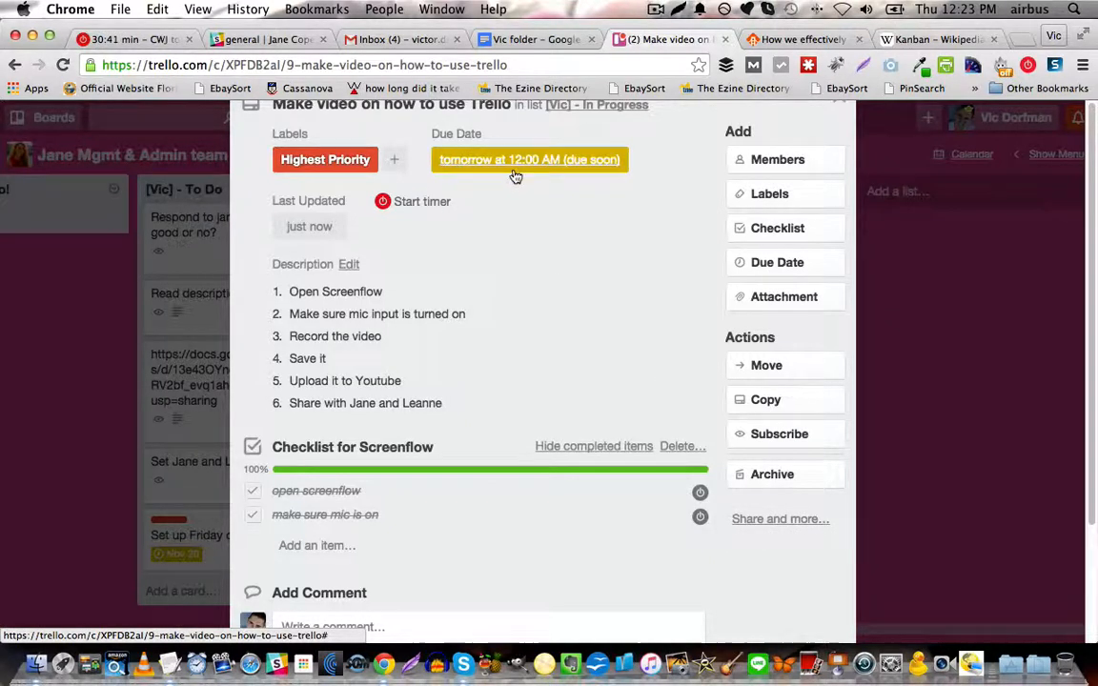
pyautogui.scroll(-1, 629, 410)
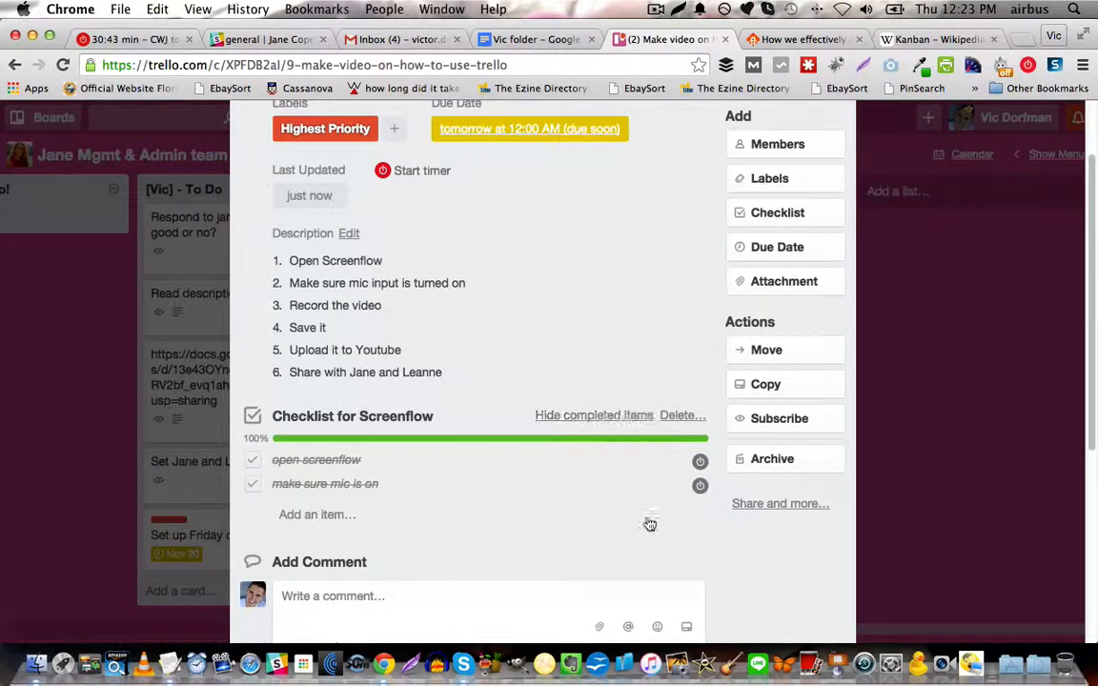
pyautogui.click(768, 429)
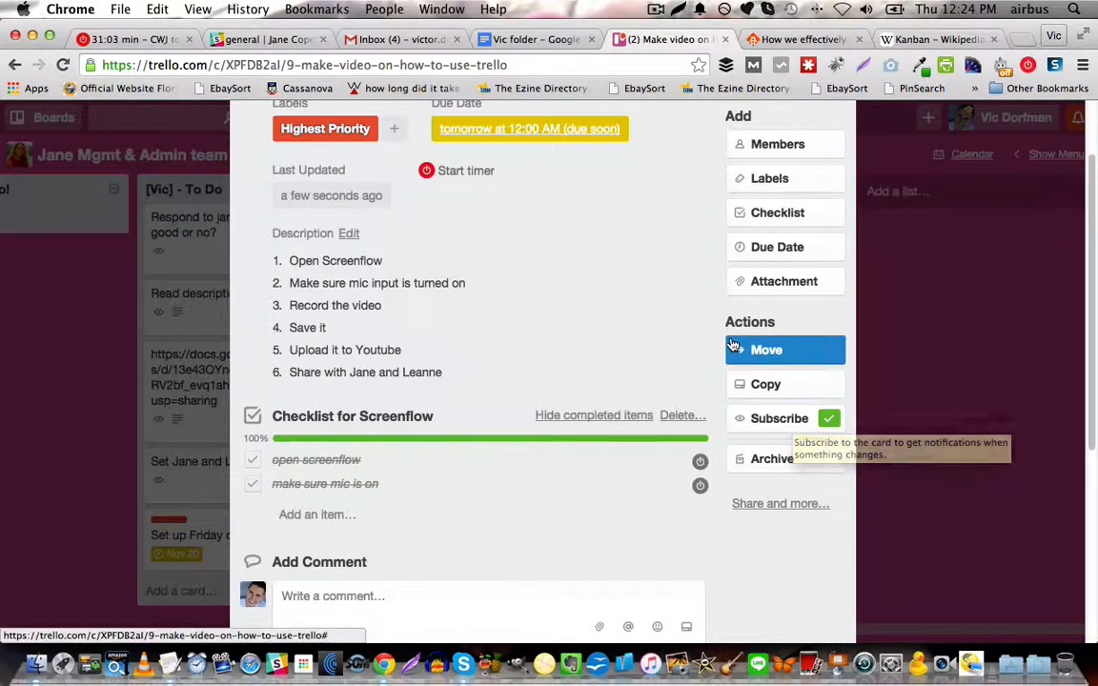
# View the sources available for card attachments and the card's sharing options with its link.
pyautogui.click(755, 283)
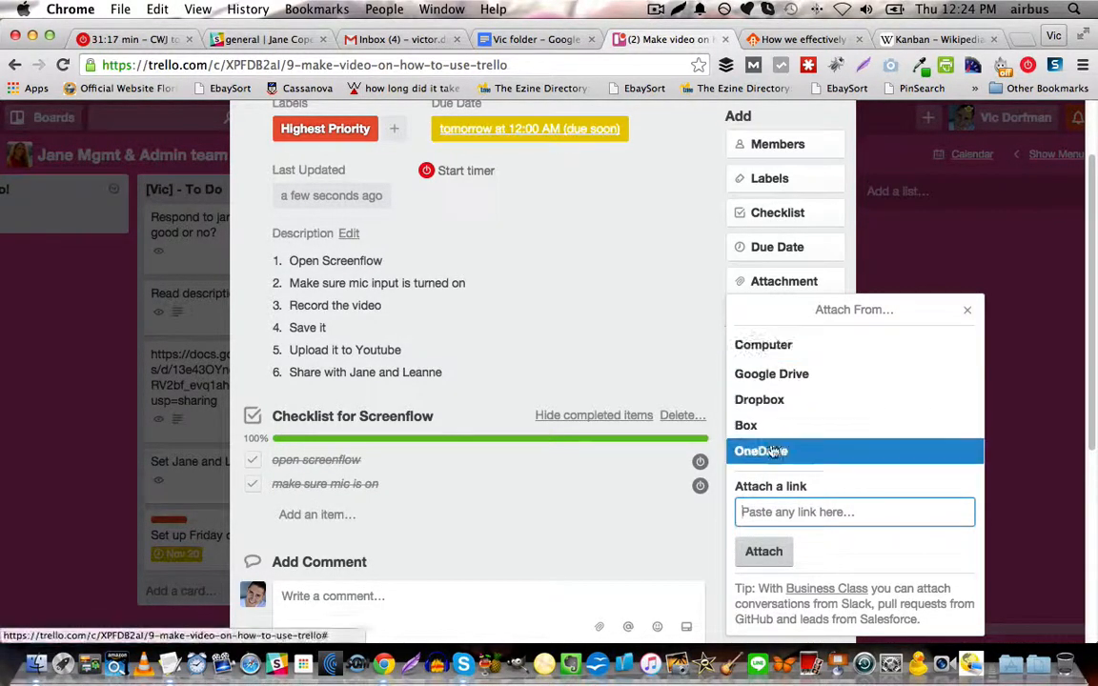
pyautogui.click(968, 312)
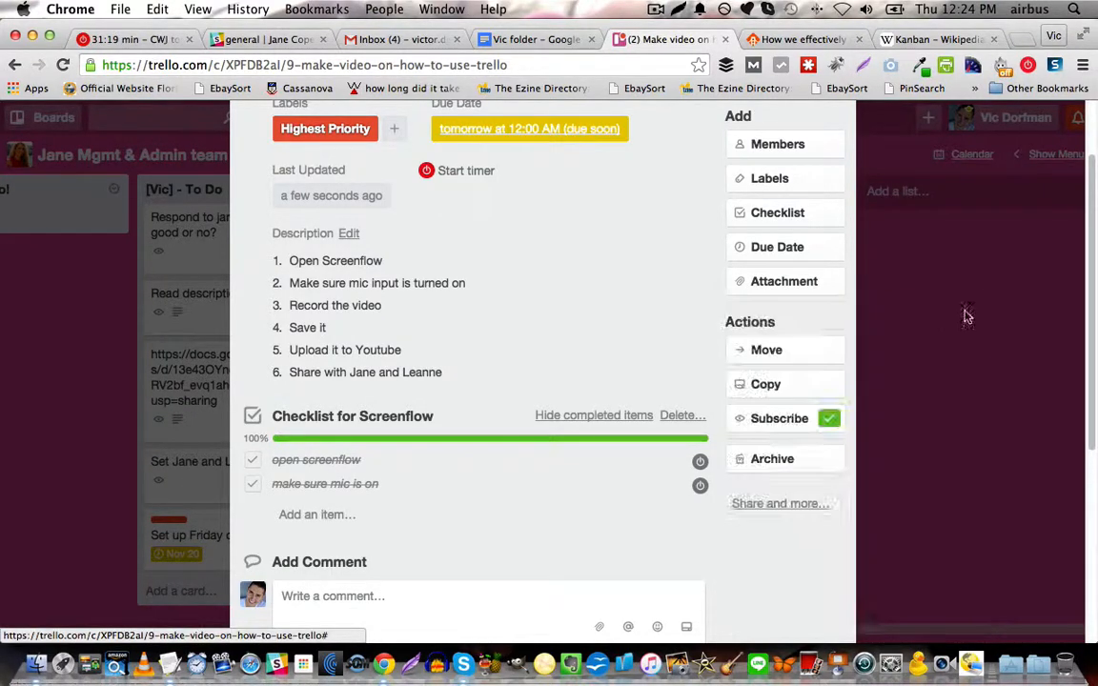
pyautogui.click(768, 502)
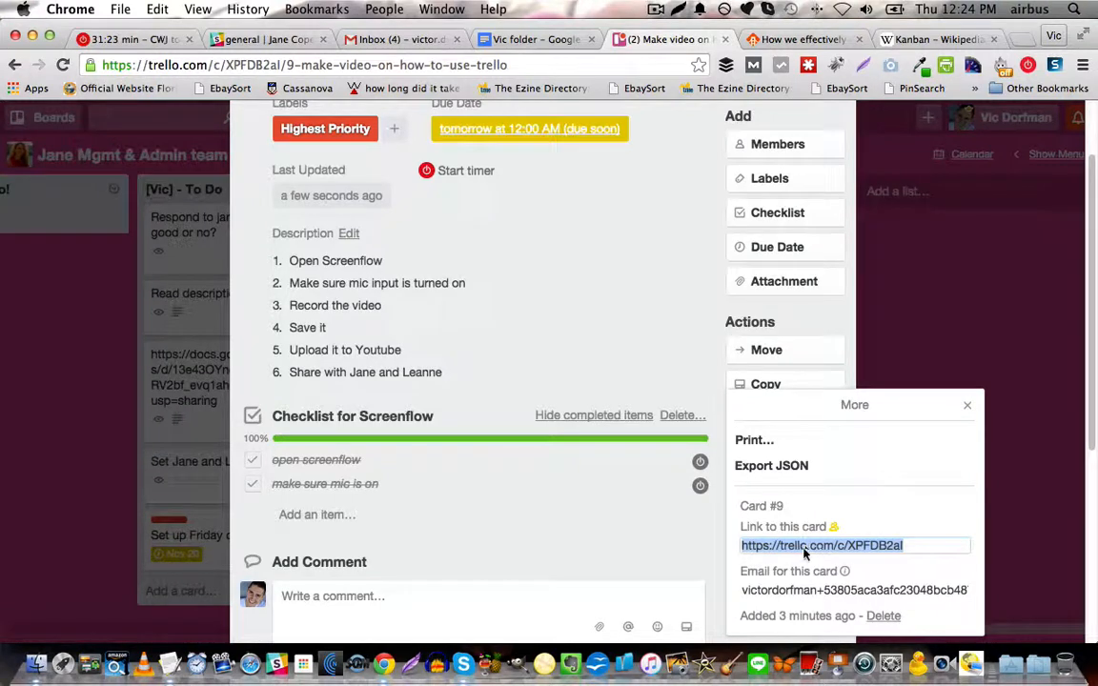
pyautogui.click(739, 545)
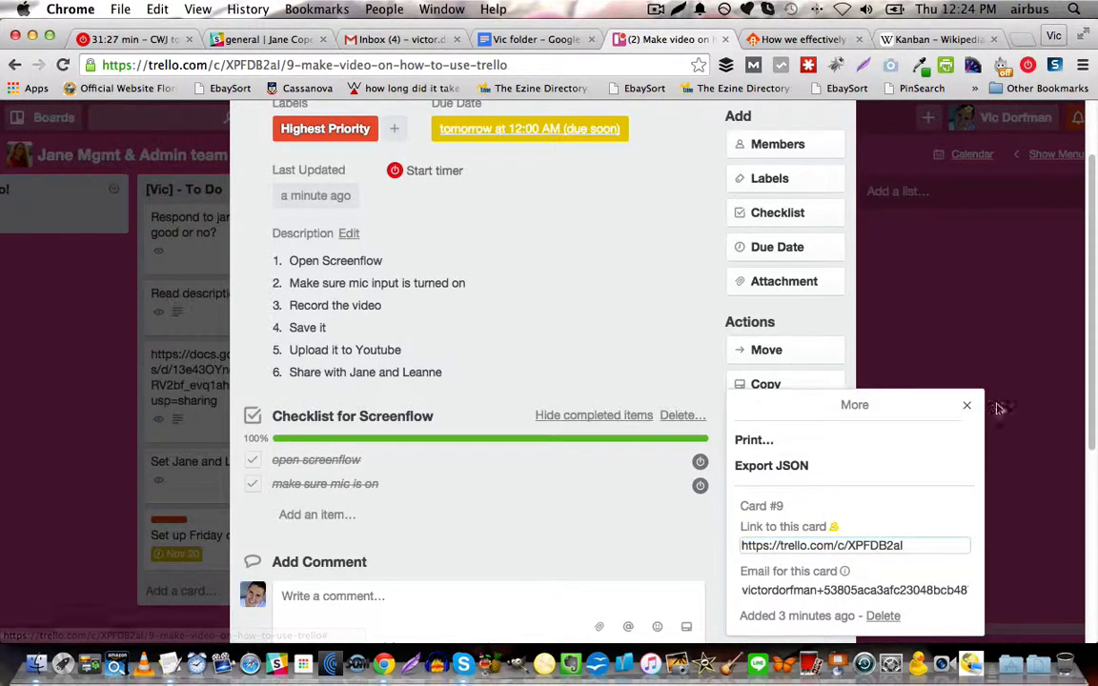
pyautogui.click(968, 407)
# Review the card's comment area and activity history.
pyautogui.scroll(-5, 434, 558)
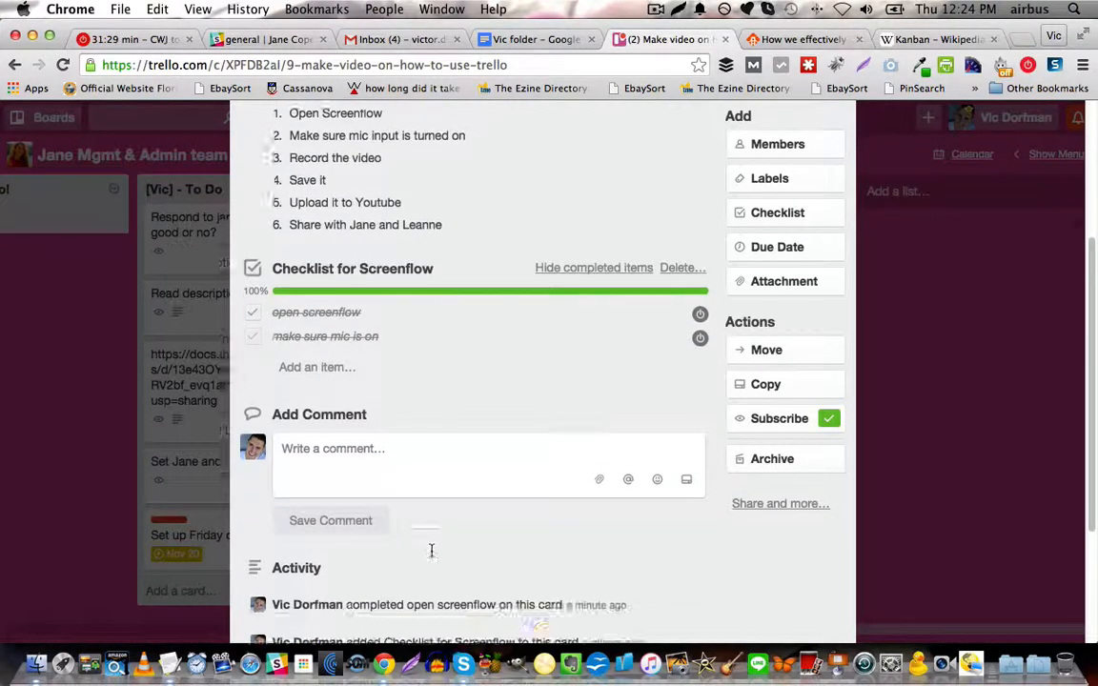
pyautogui.scroll(-2, 412, 522)
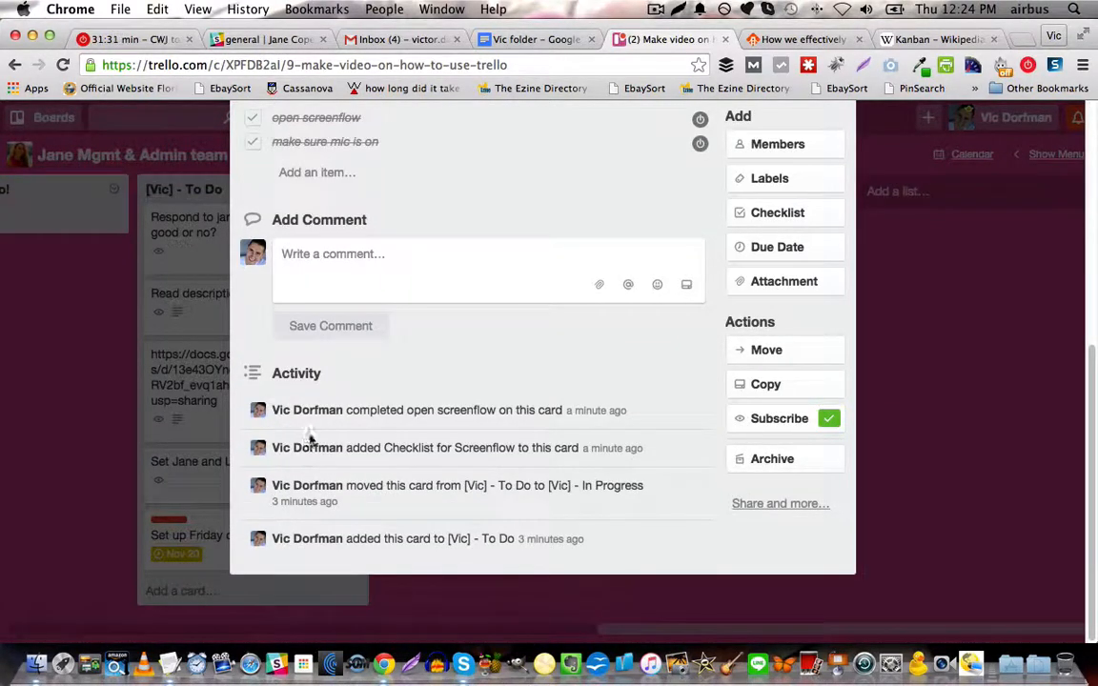
pyautogui.scroll(8, 455, 404)
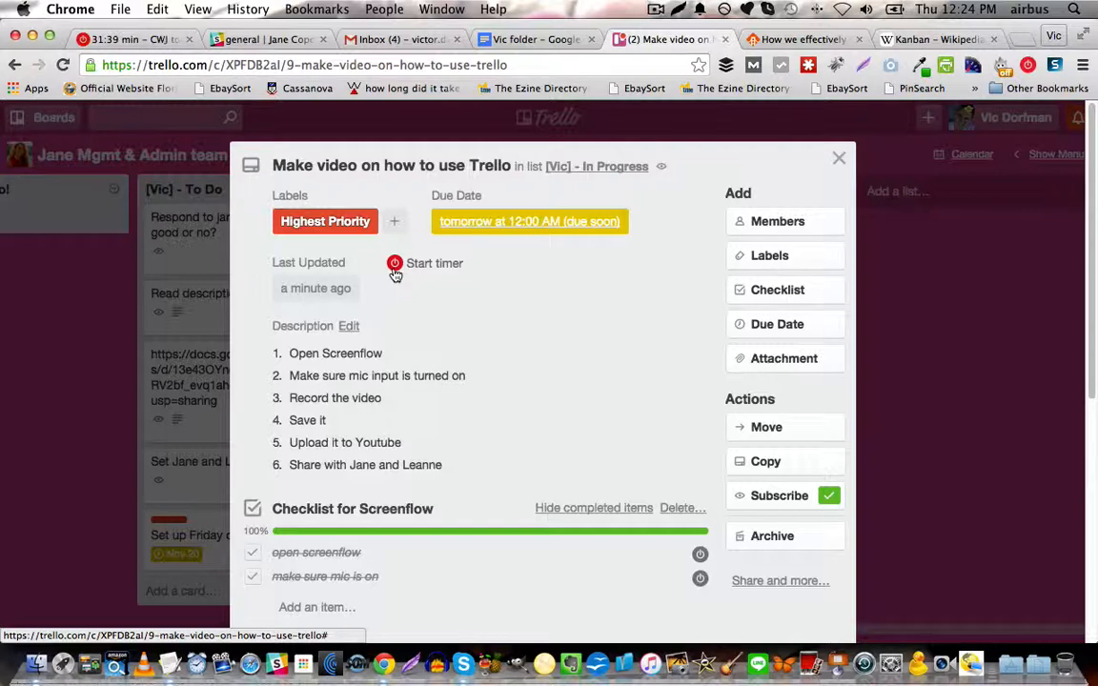
# Switch to Toggl to view the running timer and time entries, and return to Trello to close the card.
pyautogui.click(150, 39)
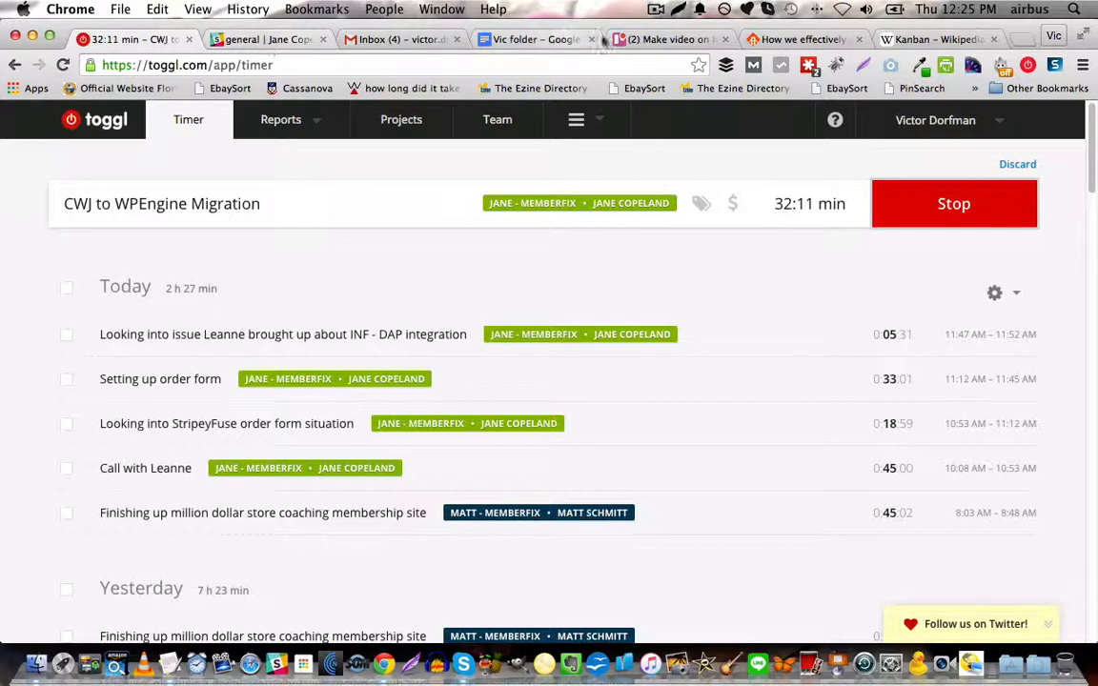
pyautogui.click(657, 40)
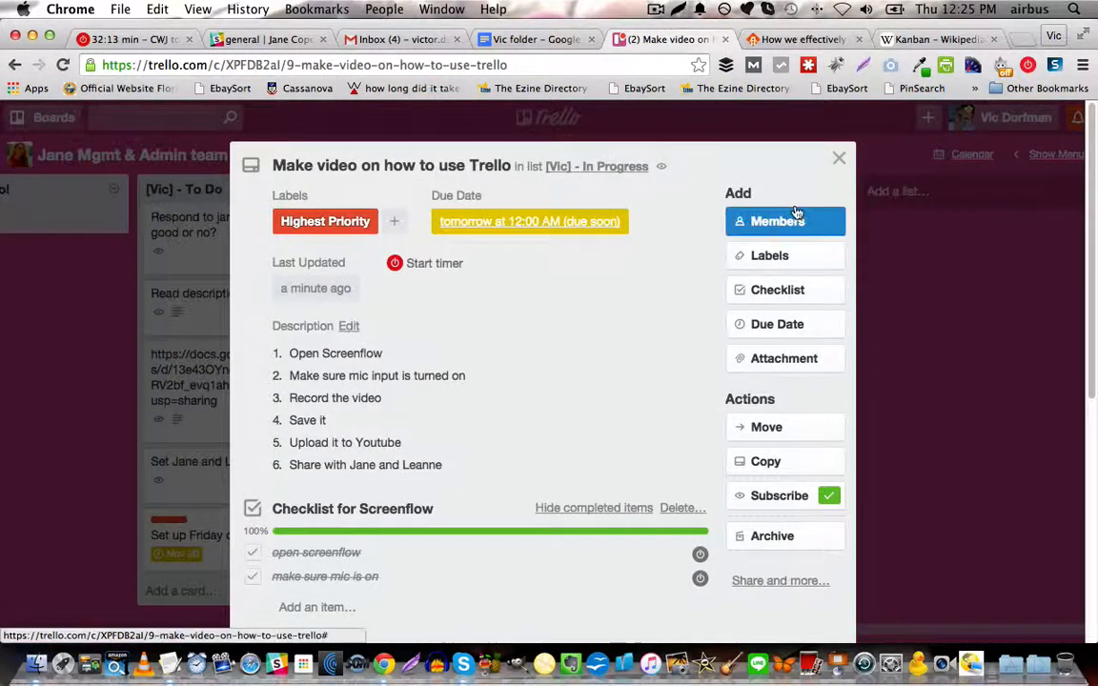
pyautogui.scroll(-1, 801, 200)
pyautogui.click(839, 132)
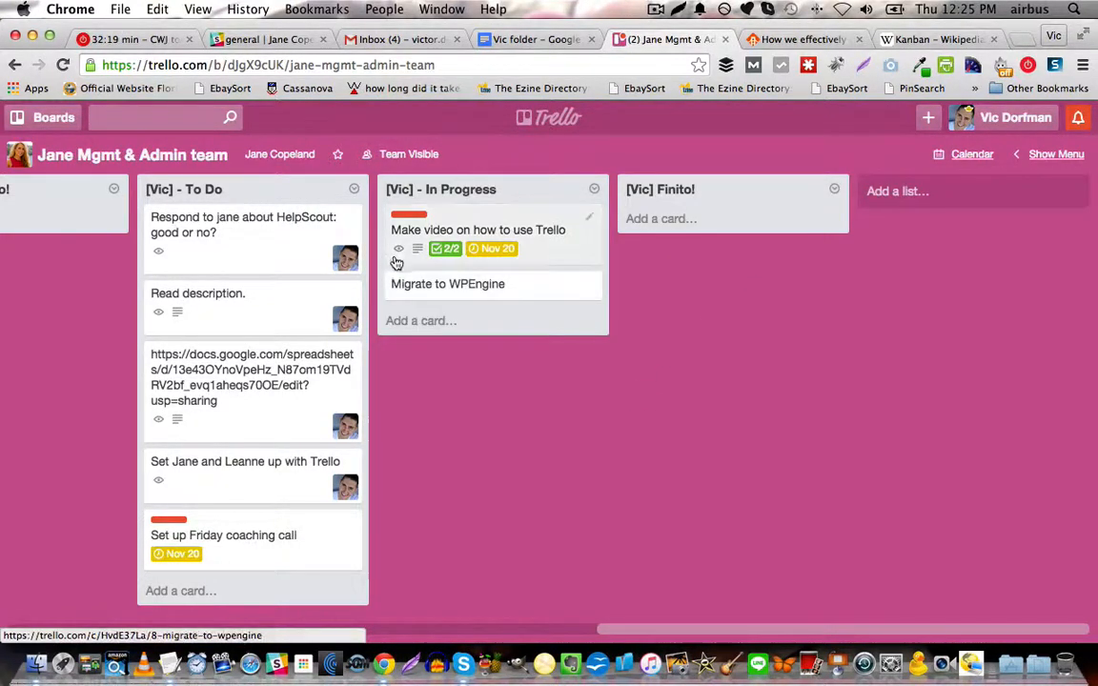
# View the board's cards in the November 2015 calendar and return to the lists.
pyautogui.moveTo(400, 255)
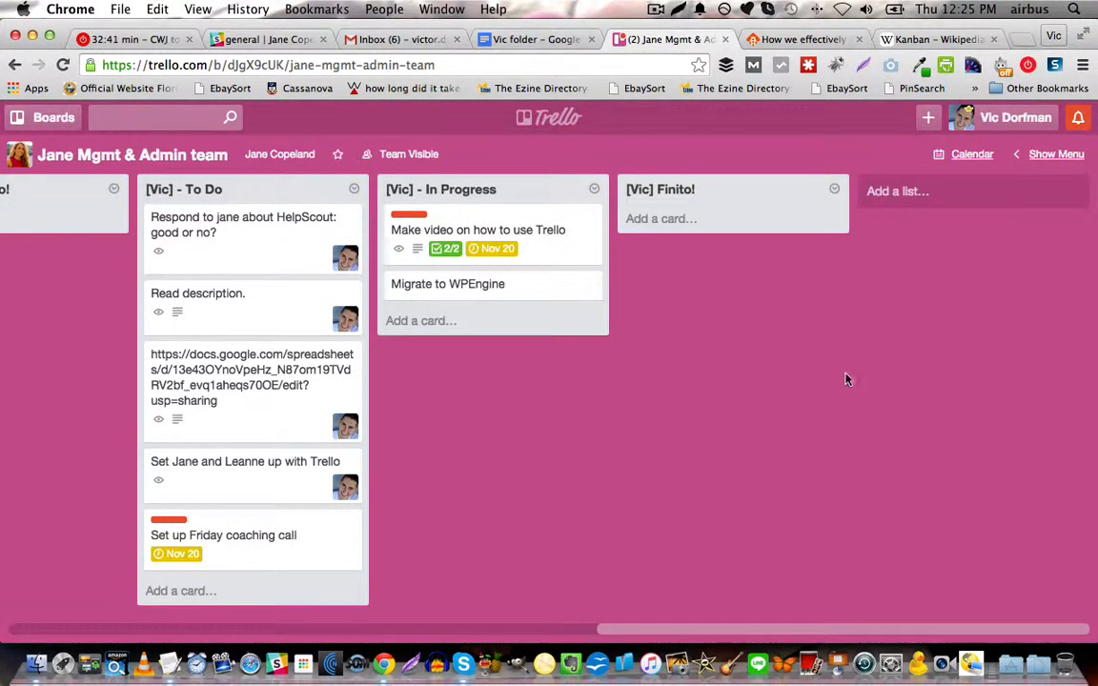
pyautogui.click(972, 157)
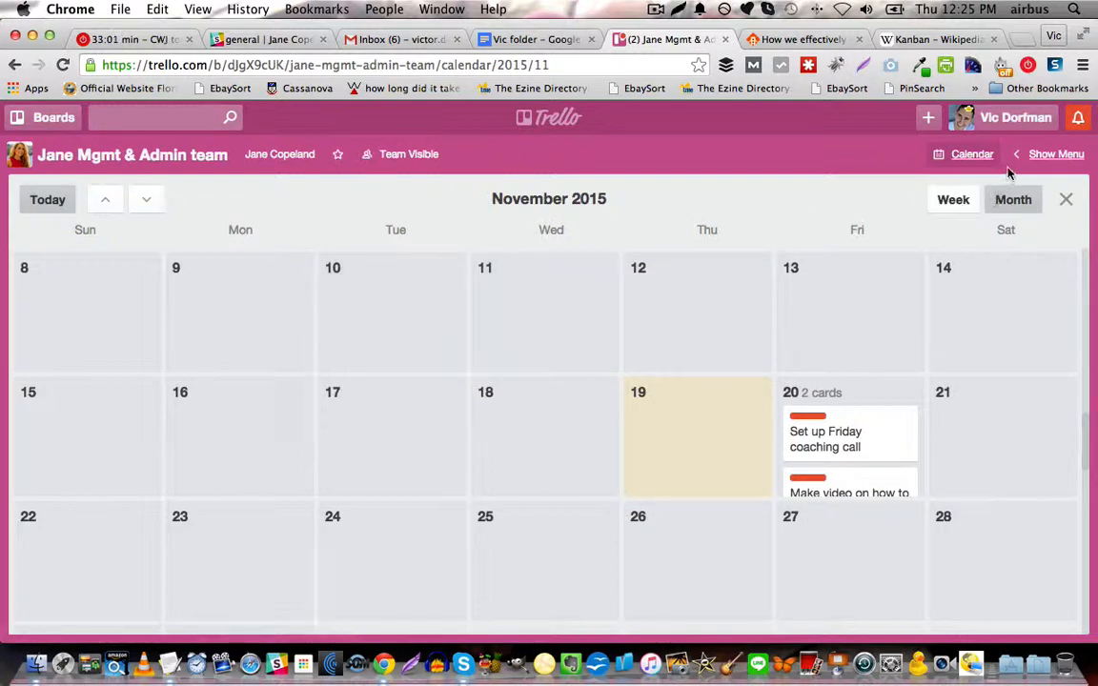
pyautogui.click(1066, 199)
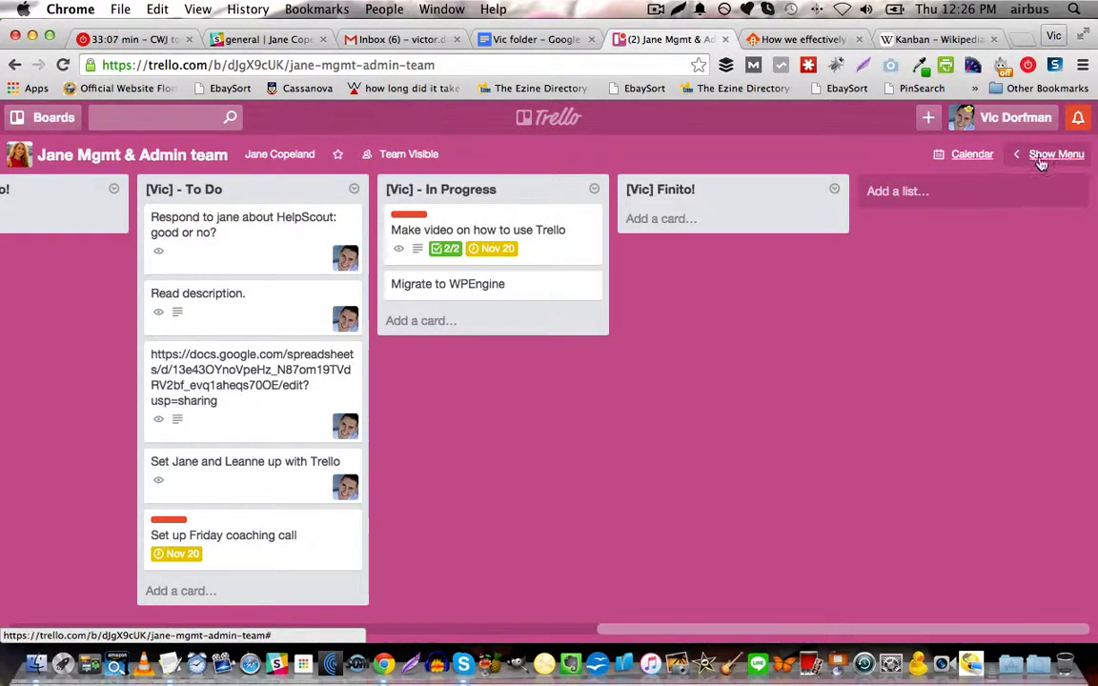
# Show the board menu and view the options for adding members without adding anyone.
pyautogui.click(1066, 156)
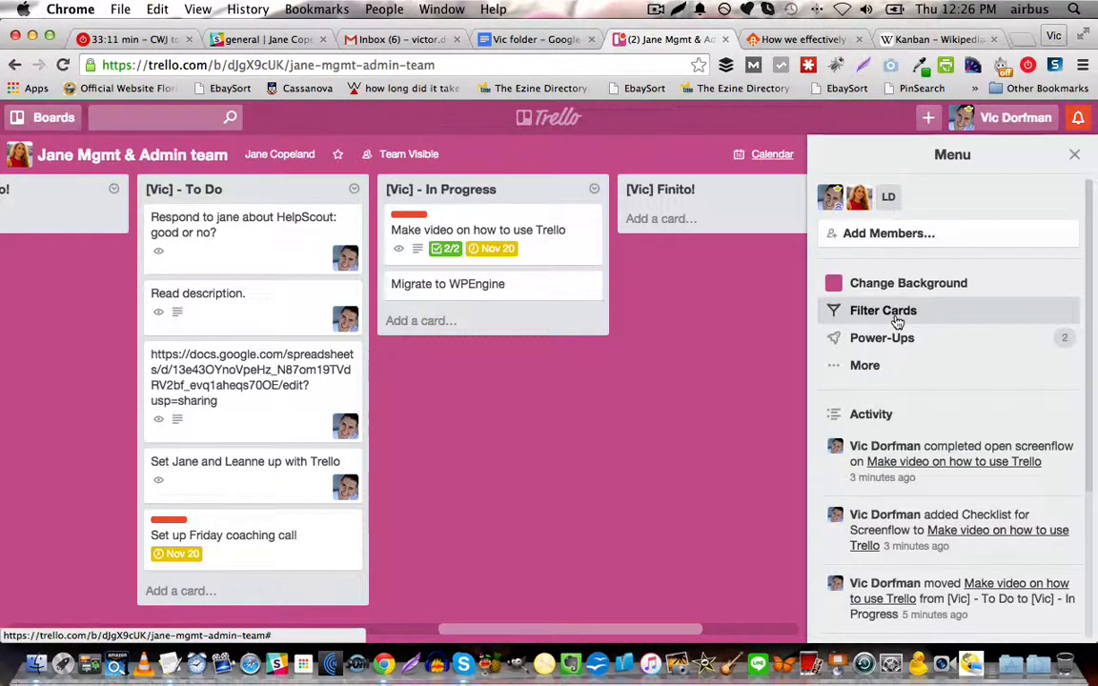
pyautogui.click(856, 240)
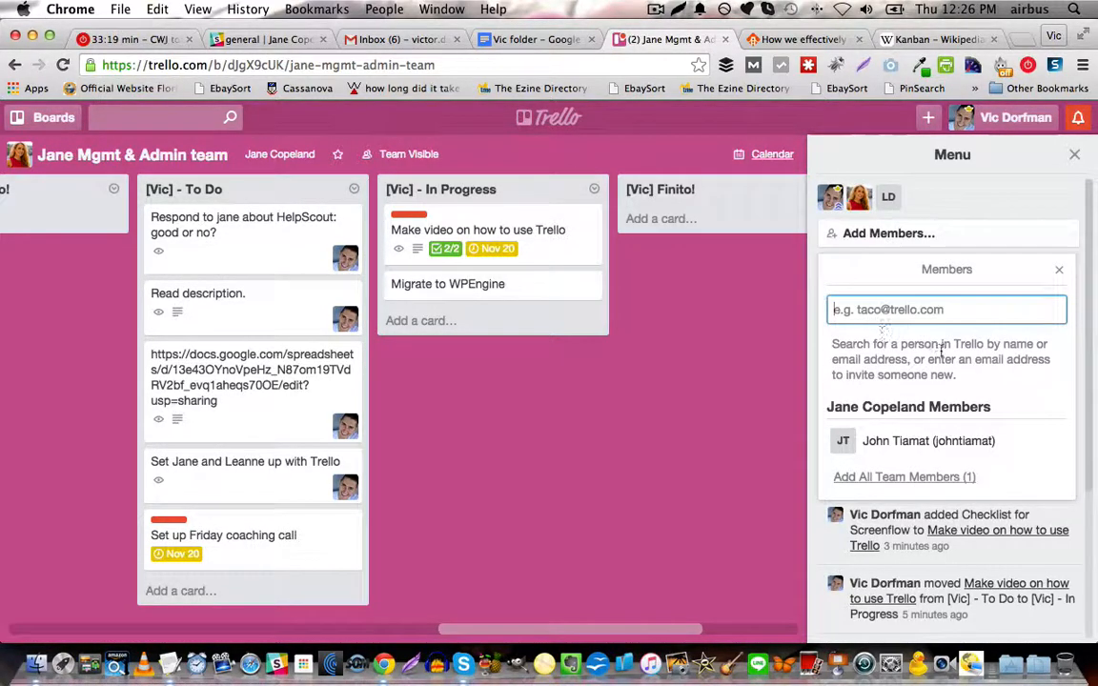
pyautogui.click(1058, 272)
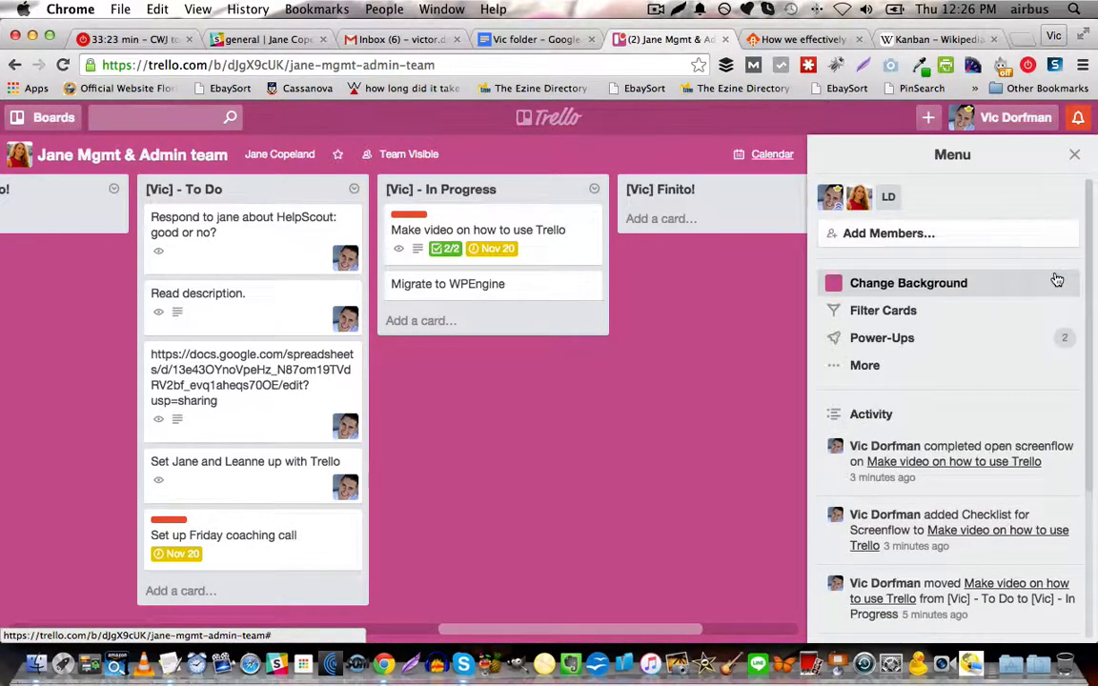
# Filter the board's cards by the Highest Priority label, view the matching cards and remove the filter.
pyautogui.click(896, 311)
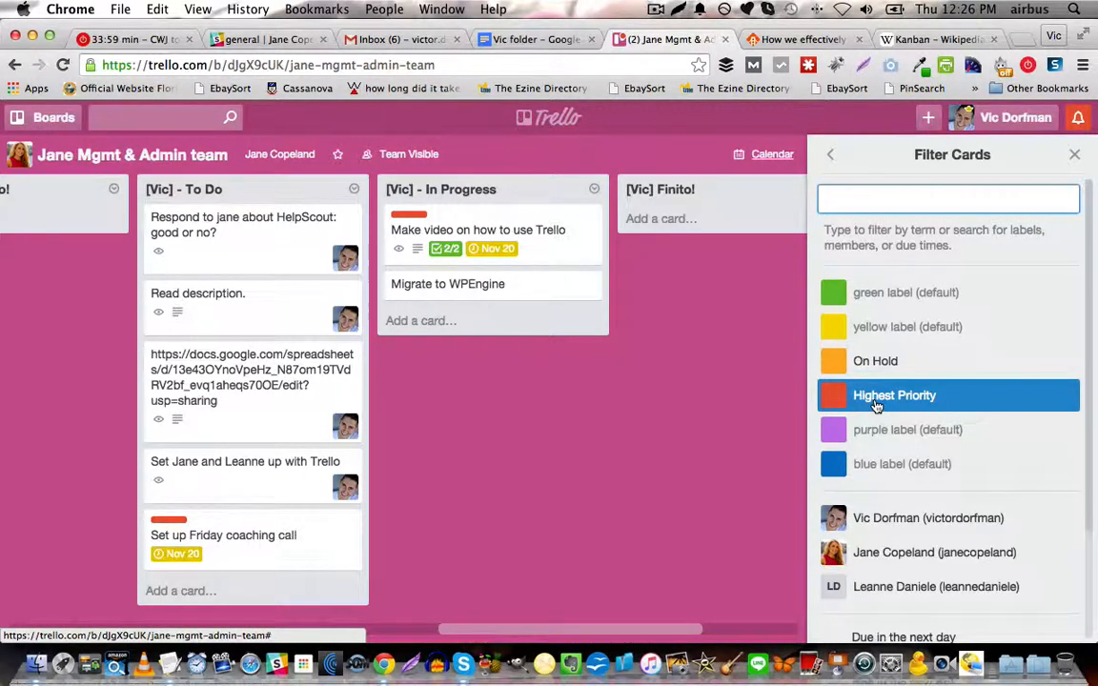
pyautogui.click(876, 407)
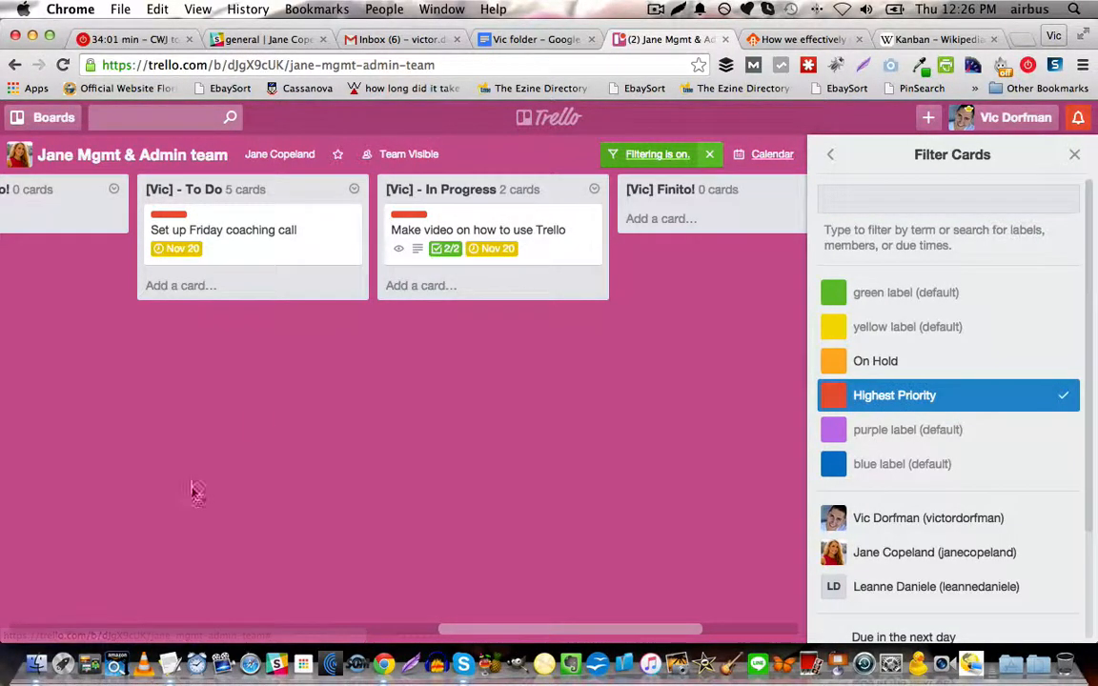
pyautogui.moveTo(464, 631); pyautogui.dragTo(501, 619)
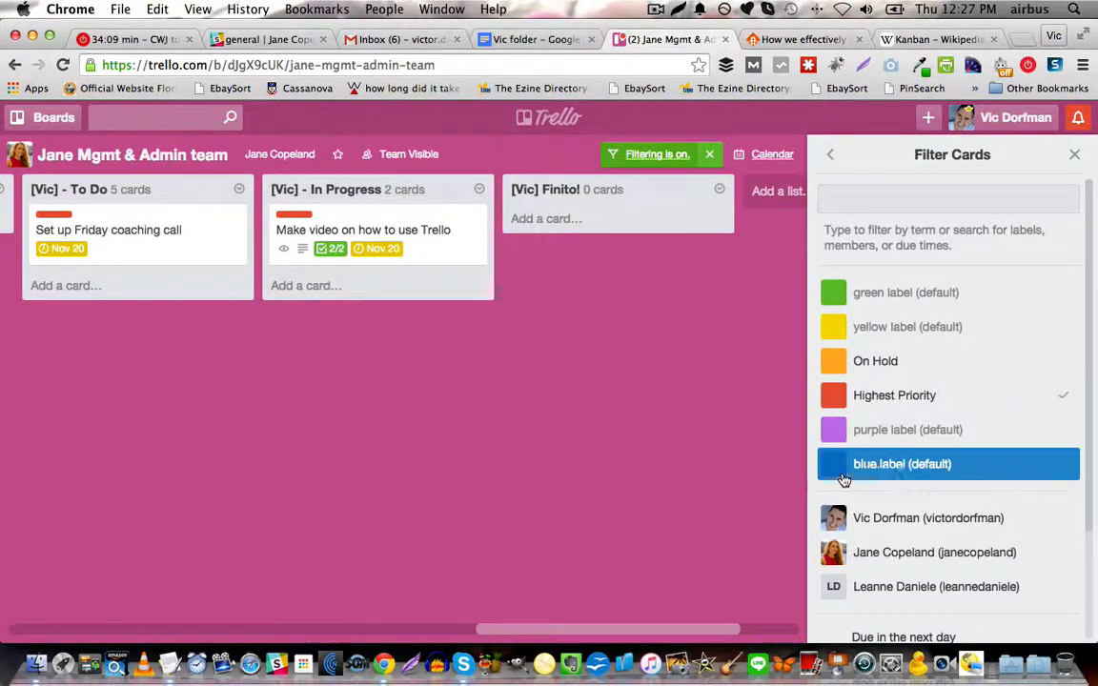
pyautogui.click(1065, 401)
# Look through the label, member and due-date filter options and leave the card filter.
pyautogui.scroll(-3, 944, 525)
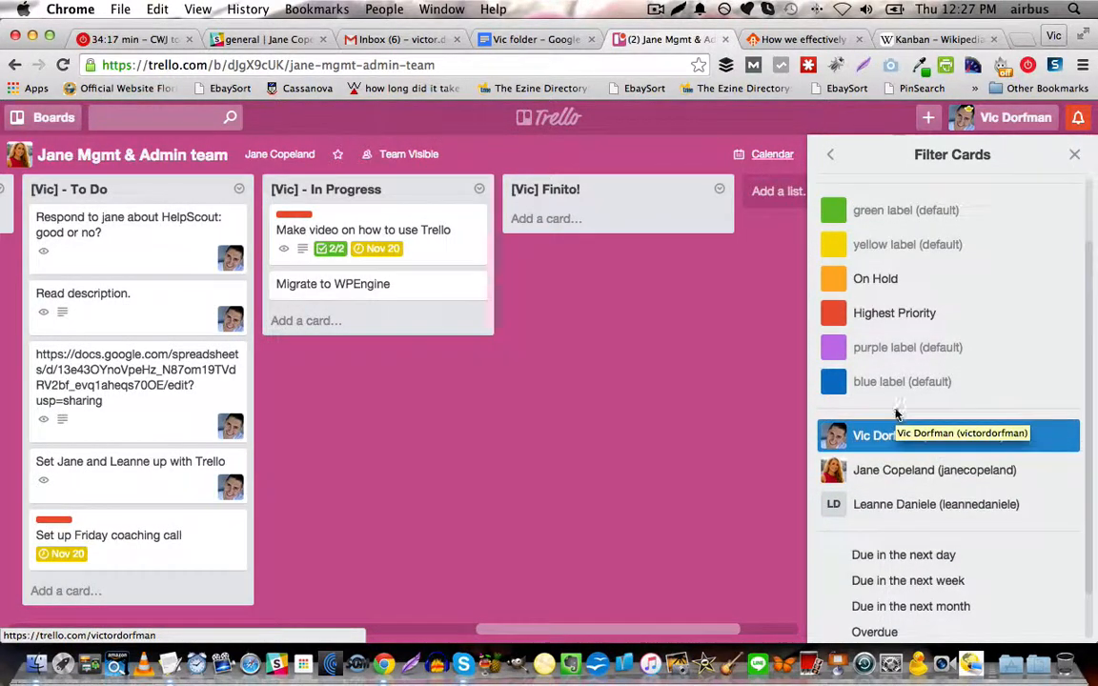
pyautogui.scroll(-1, 916, 434)
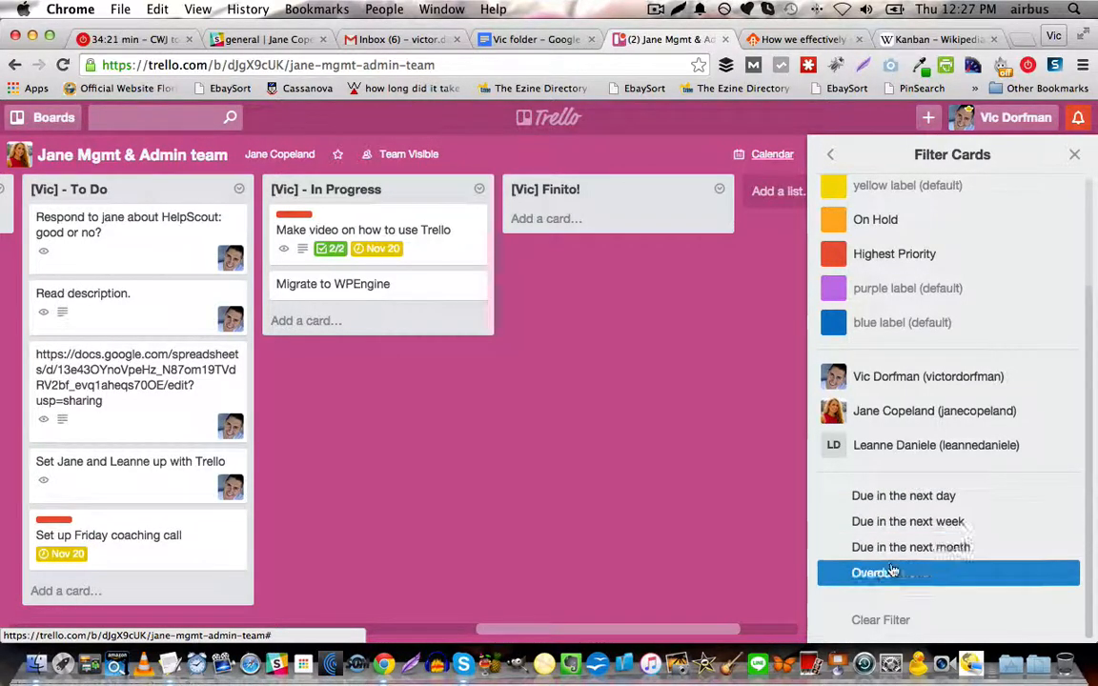
pyautogui.scroll(5, 863, 515)
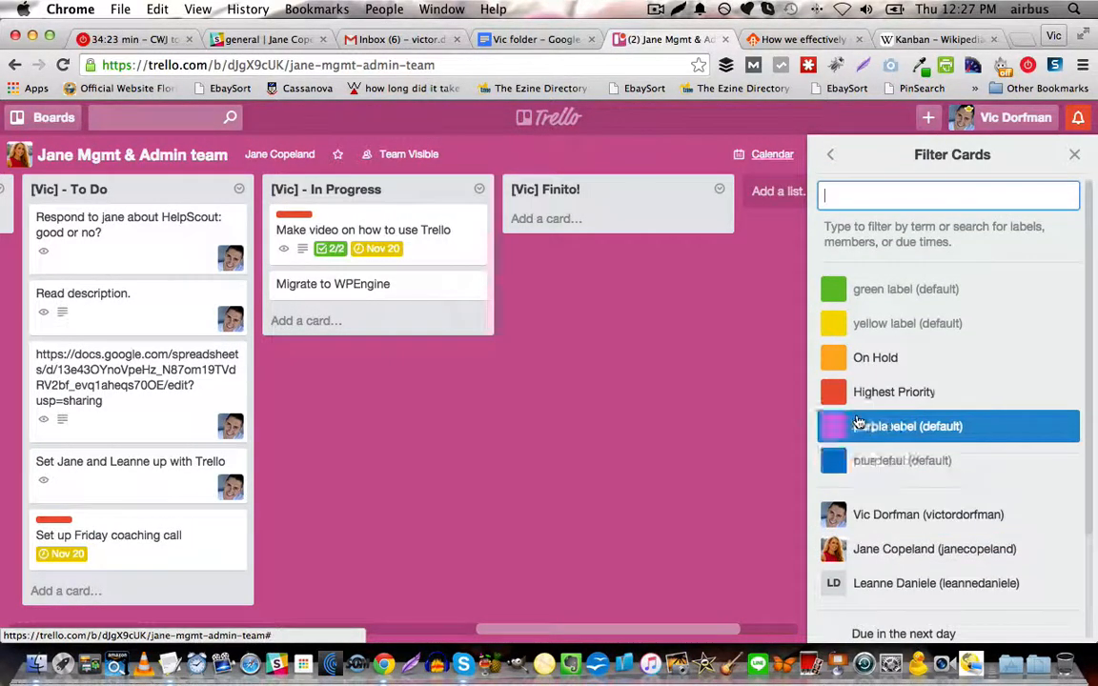
pyautogui.click(830, 155)
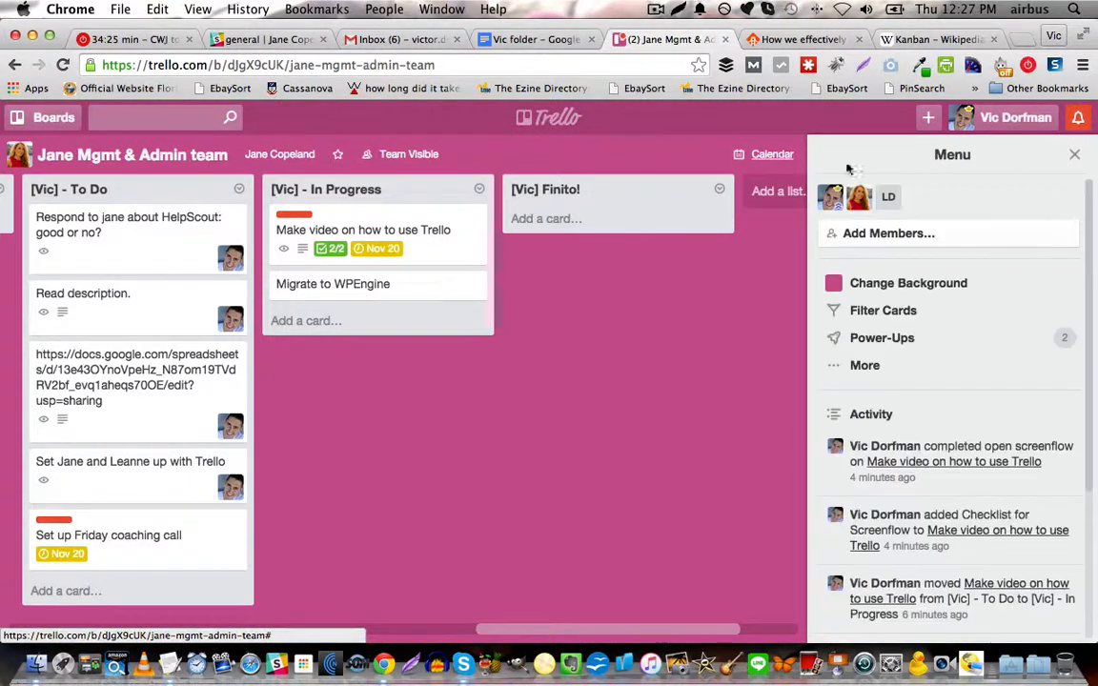
# Open the board's additional options and view its settings for team, card covers and permissions.
pyautogui.click(861, 368)
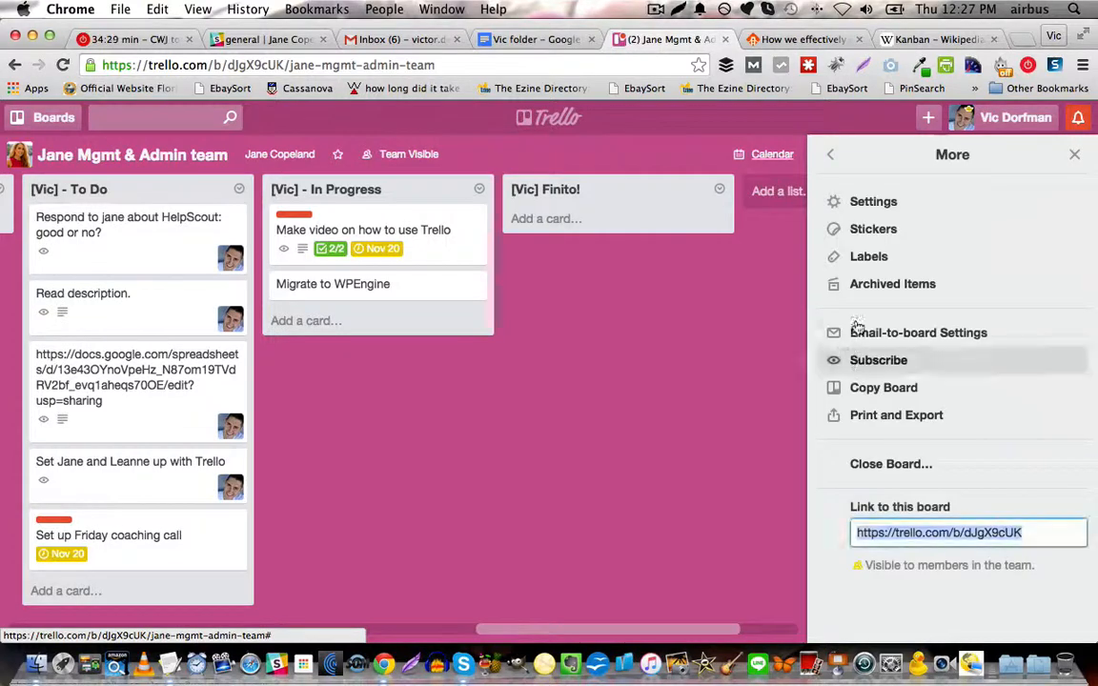
pyautogui.click(883, 205)
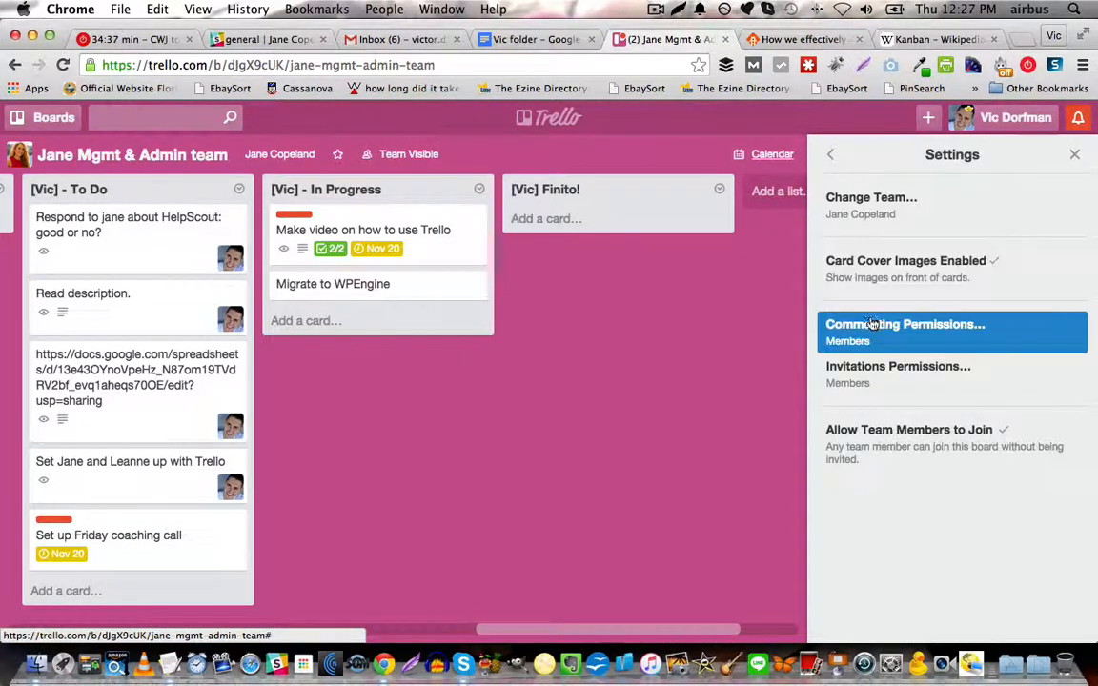
# Add the green check mark sticker to the Migrate to WPEngine card and leave the sticker collection.
pyautogui.click(836, 162)
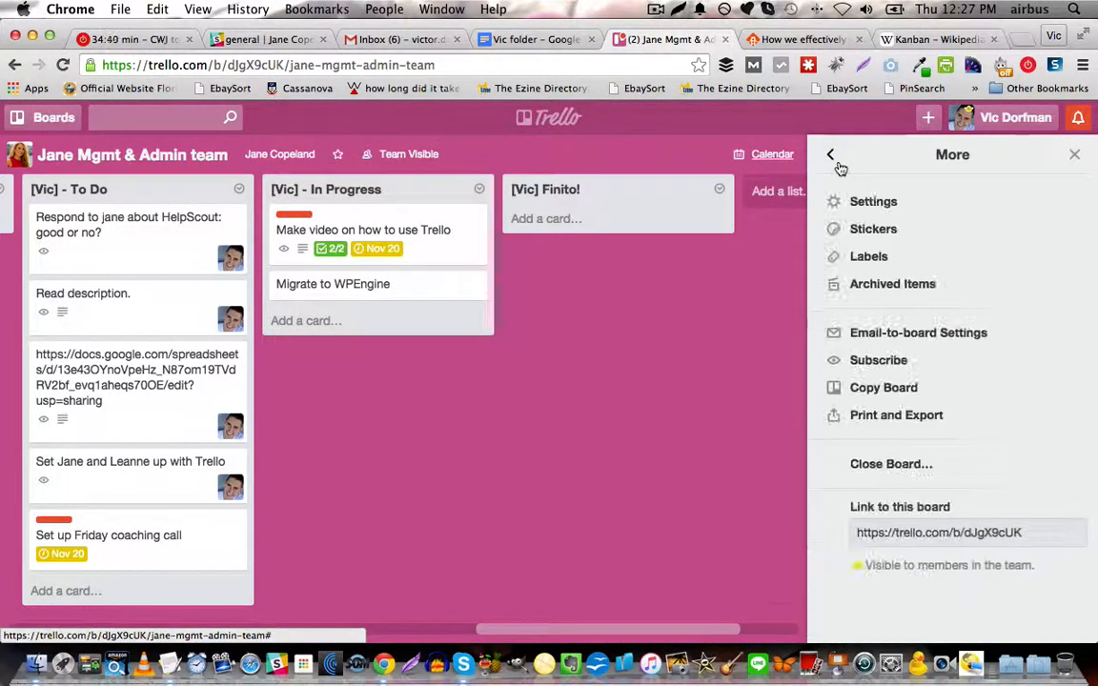
pyautogui.click(885, 230)
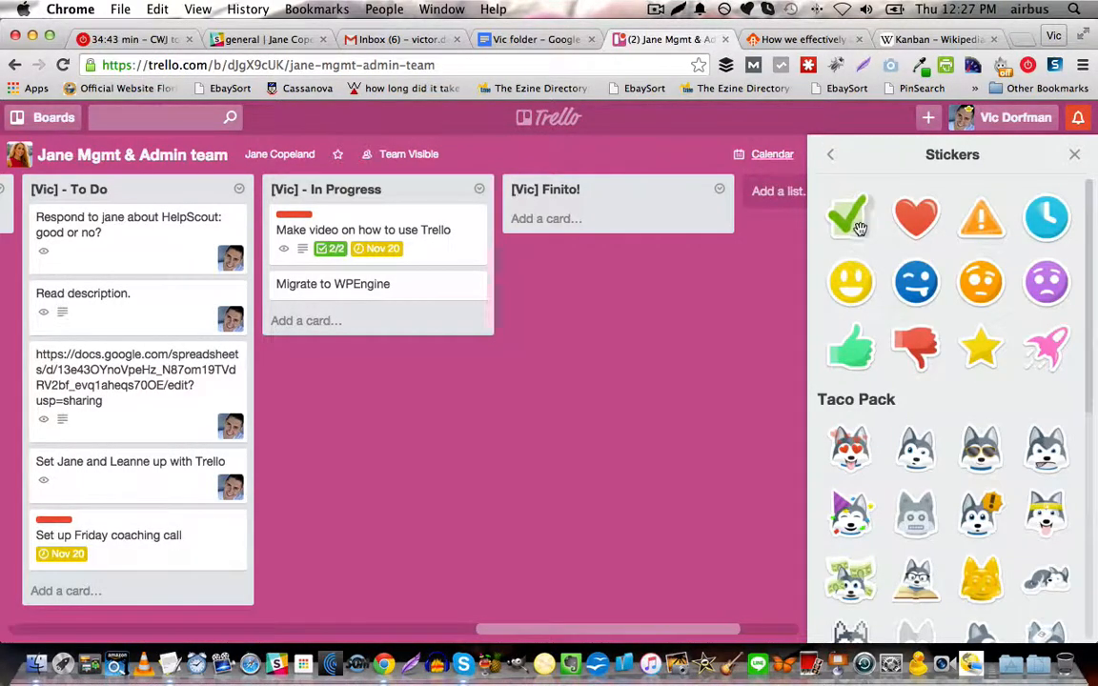
pyautogui.moveTo(859, 229); pyautogui.dragTo(398, 295)
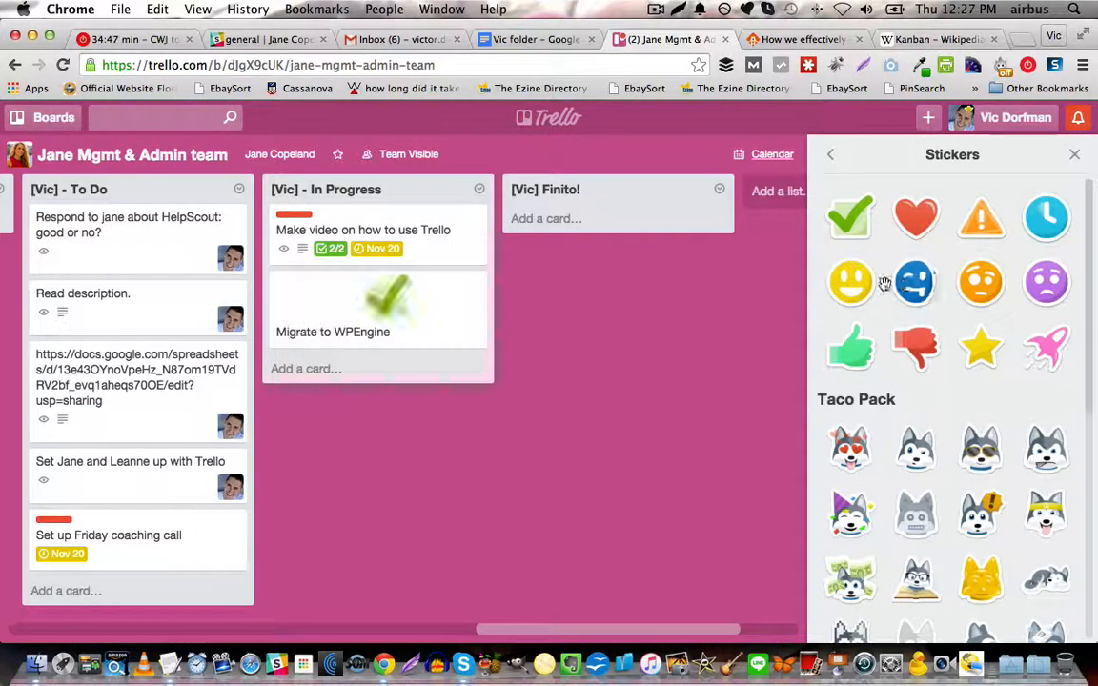
pyautogui.click(834, 158)
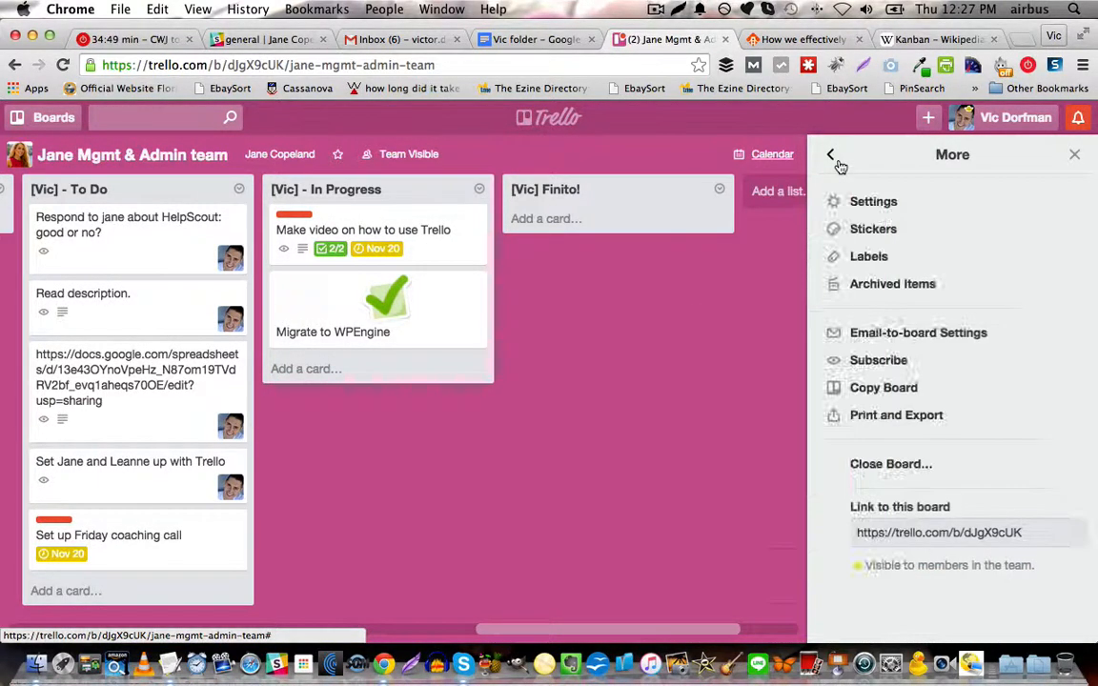
# View the board's labels and return to the board's additional options.
pyautogui.click(882, 258)
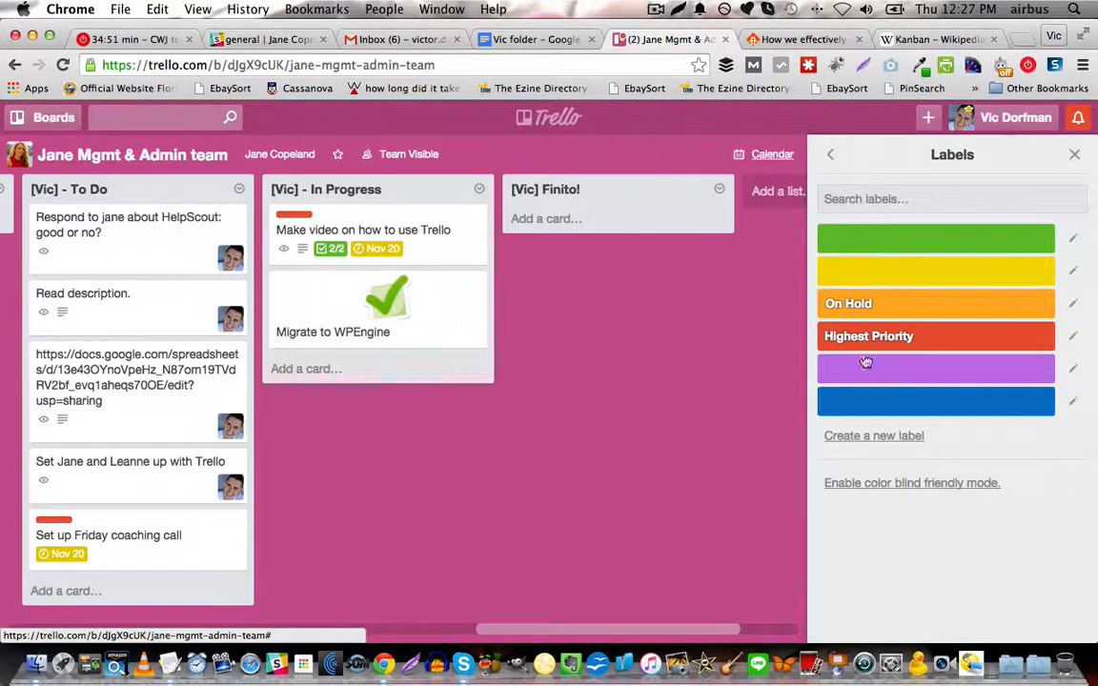
pyautogui.click(831, 156)
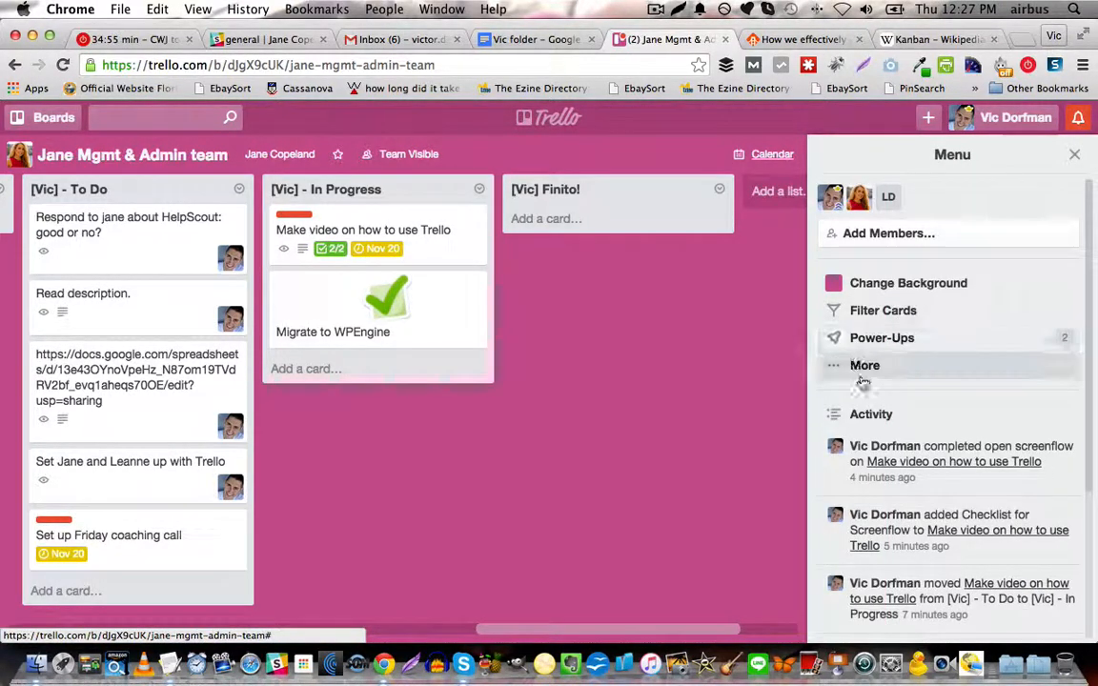
pyautogui.click(863, 376)
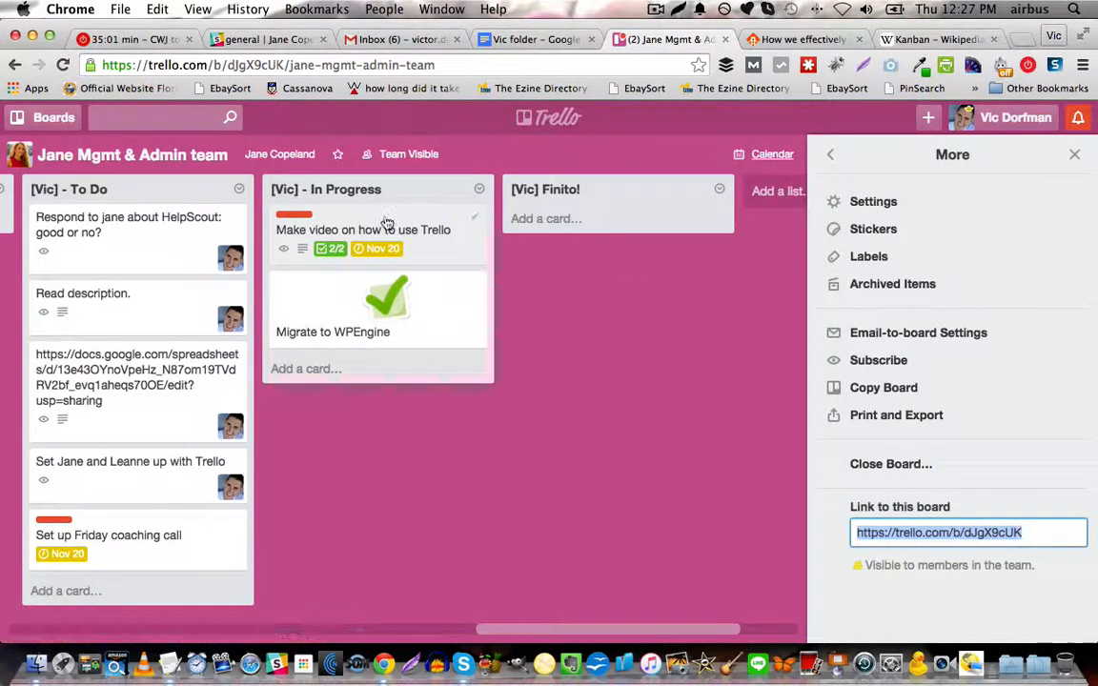
# Archive the "Make video on how to use Trello" card and restore it to the board from the archived items.
pyautogui.click(473, 219)
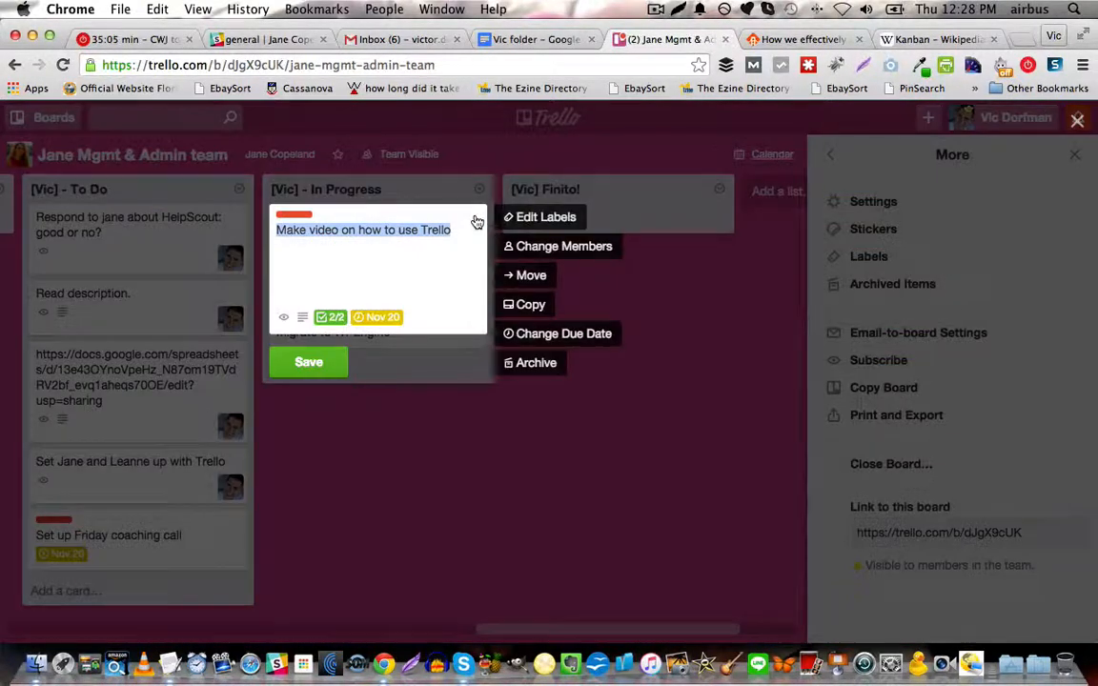
pyautogui.click(529, 366)
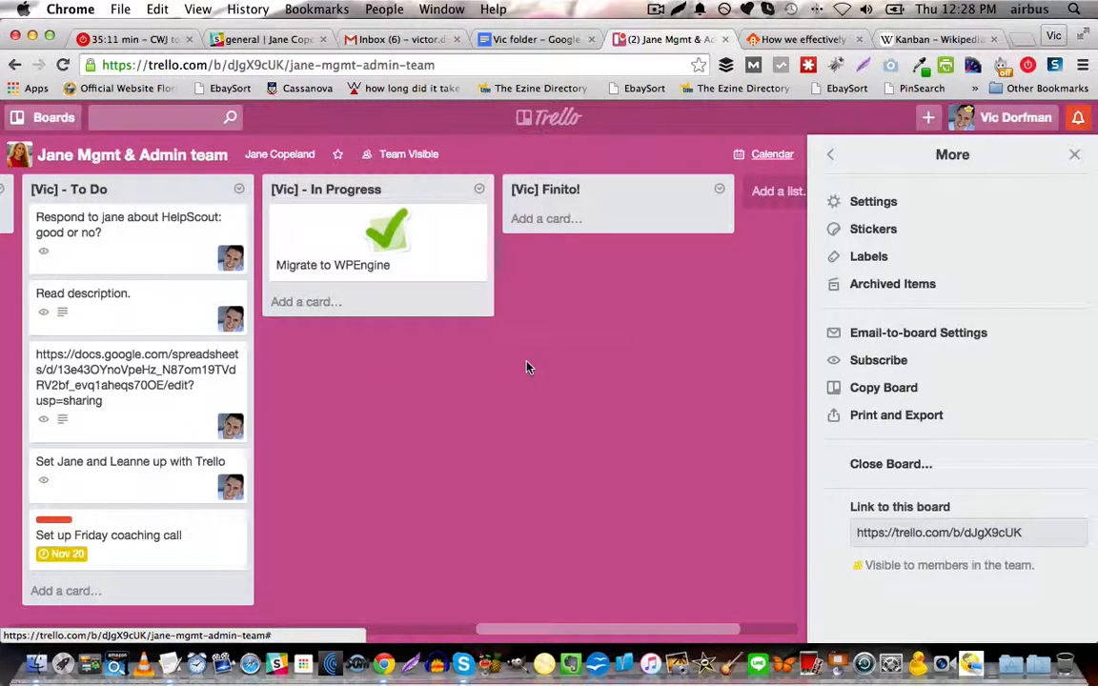
pyautogui.click(870, 284)
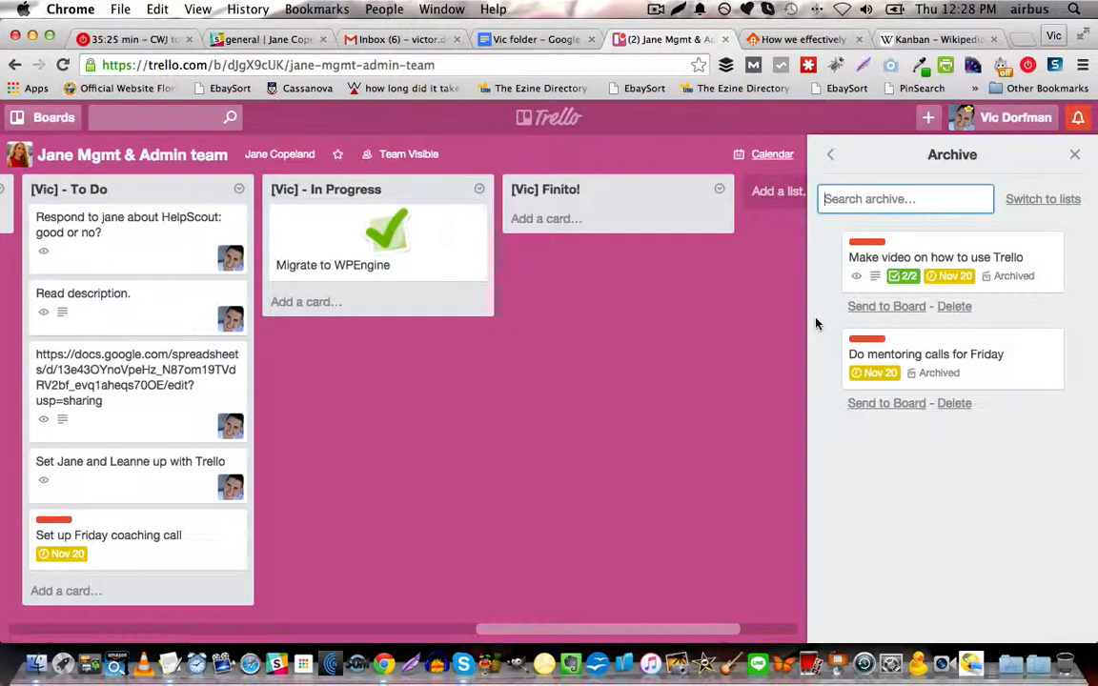
pyautogui.click(895, 309)
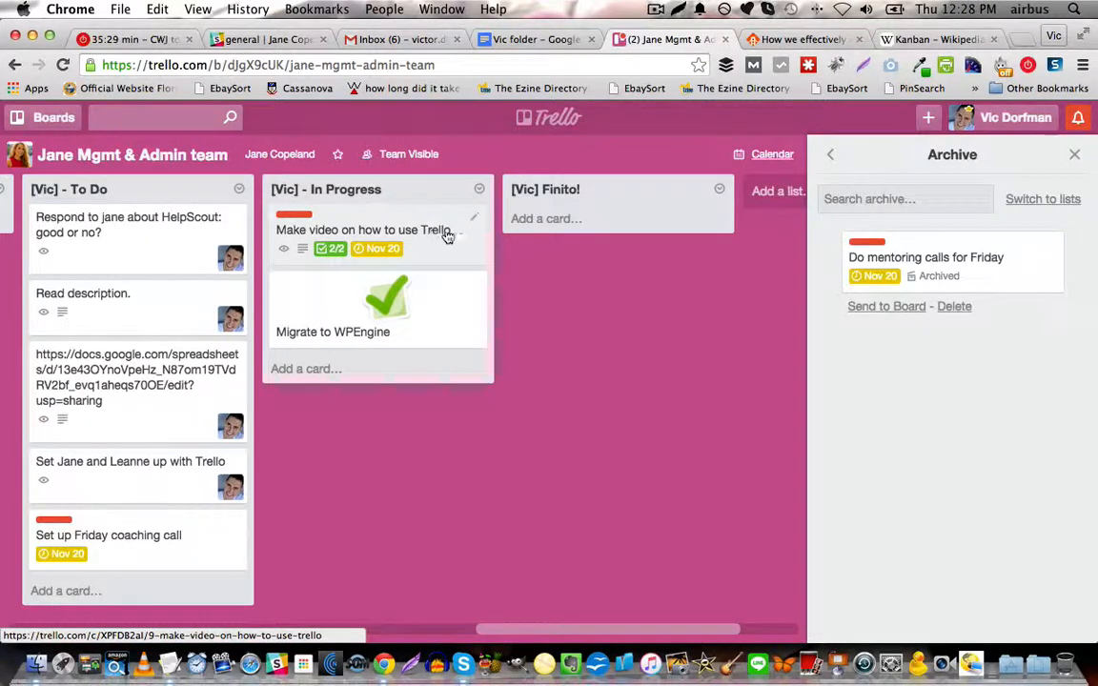
pyautogui.click(829, 155)
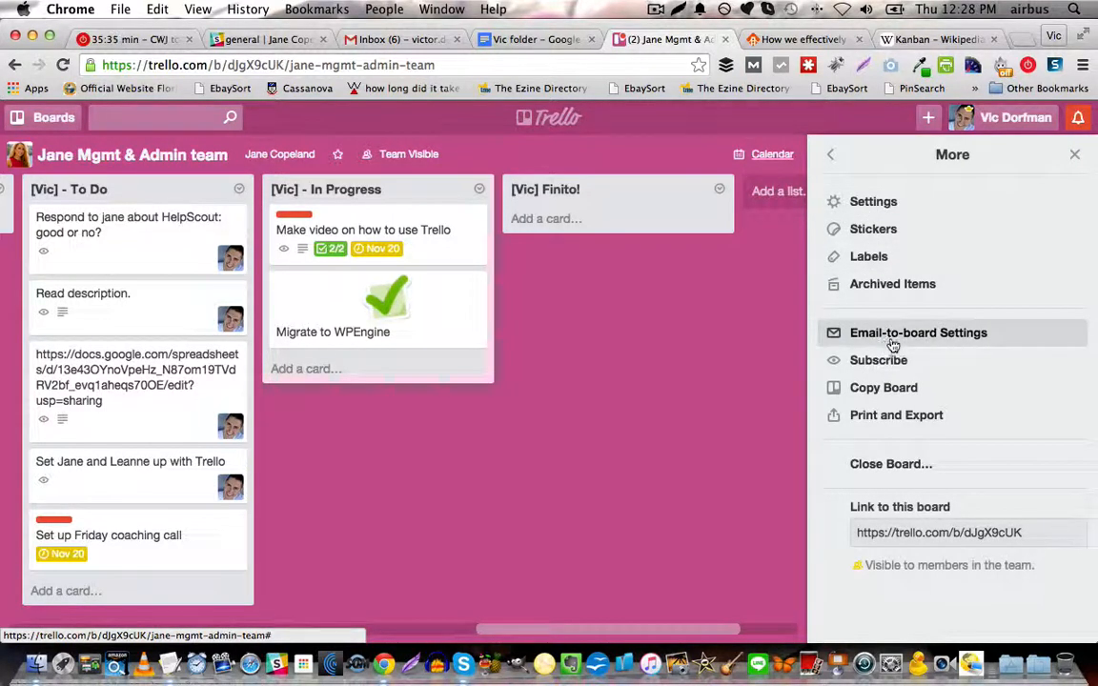
# Set cards added by email to appear at the Top of the board's first To Do list.
pyautogui.click(1020, 338)
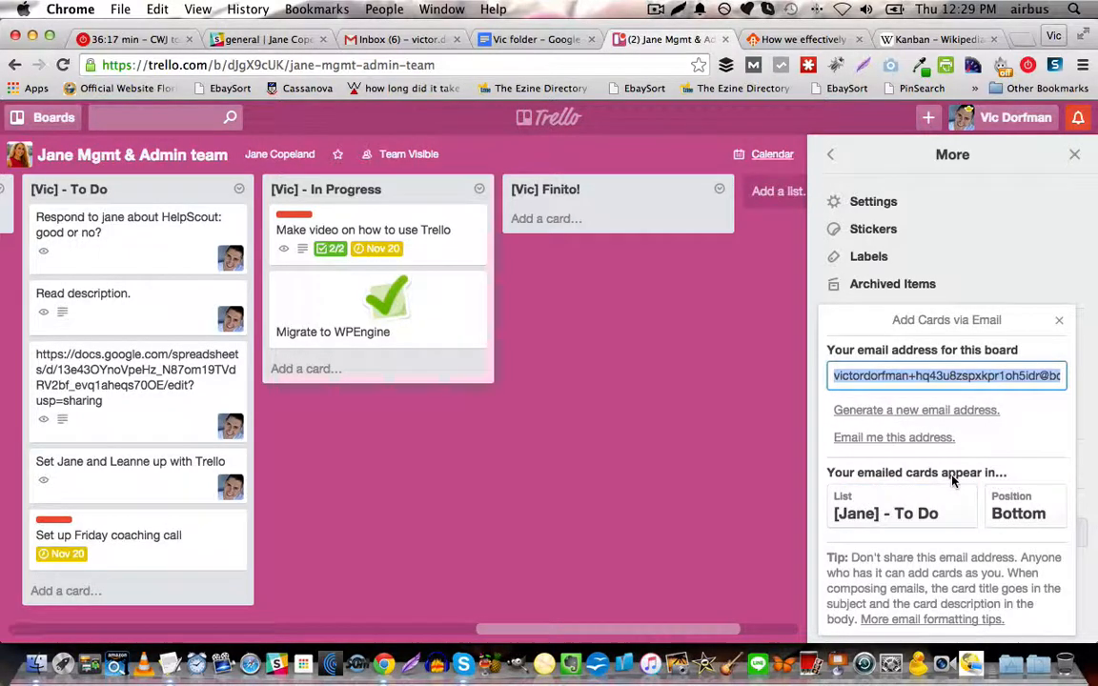
pyautogui.click(868, 512)
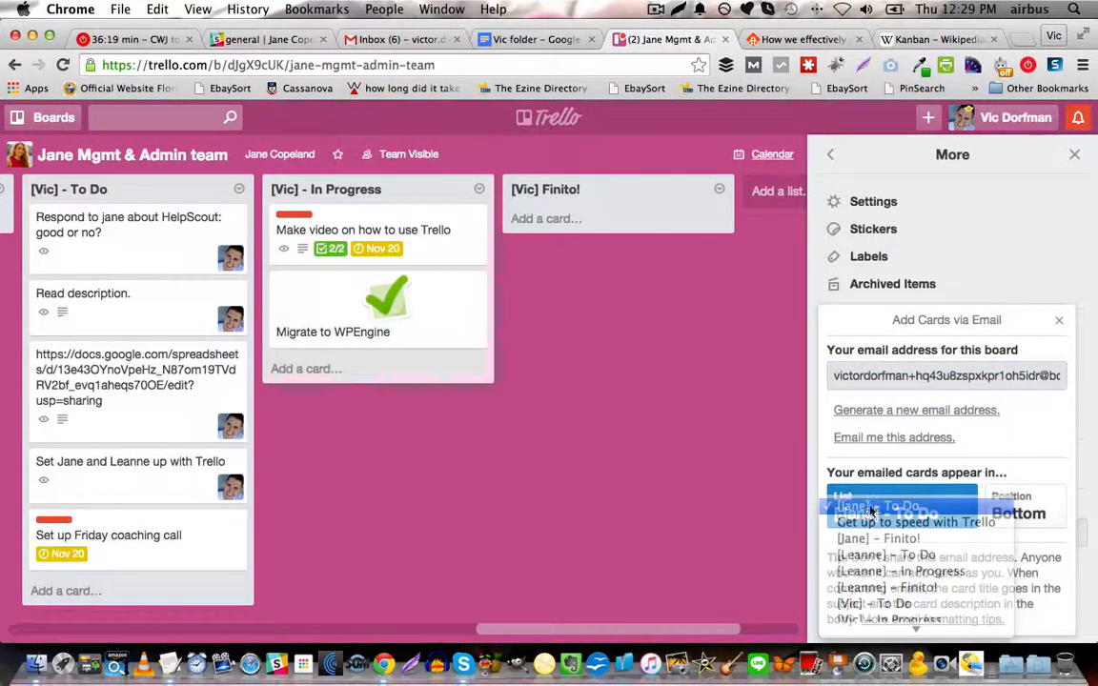
pyautogui.click(871, 510)
pyautogui.click(1019, 515)
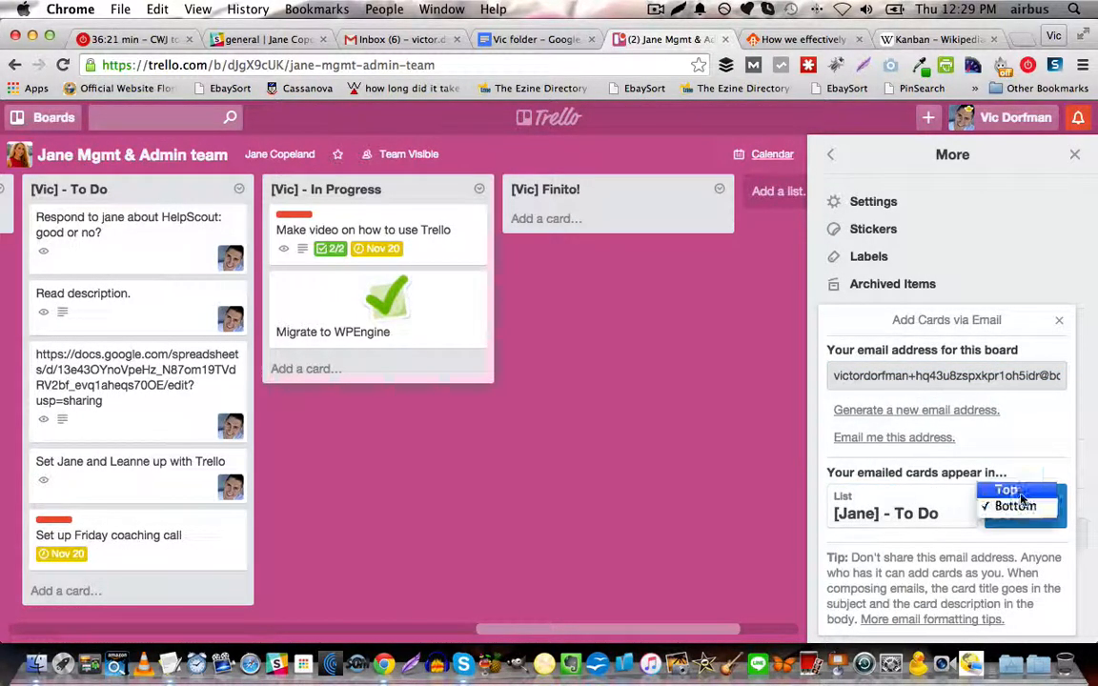
pyautogui.click(1006, 490)
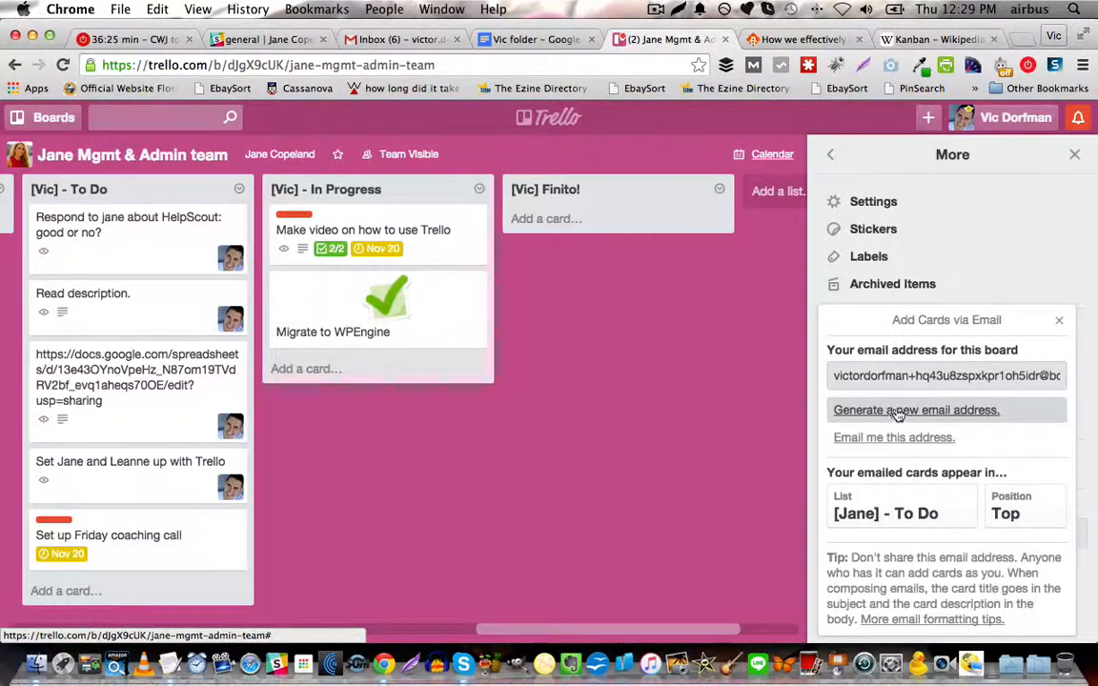
# Copy the board's email address, switch to Gmail and start a new message addressed to it.
pyautogui.click(932, 377)
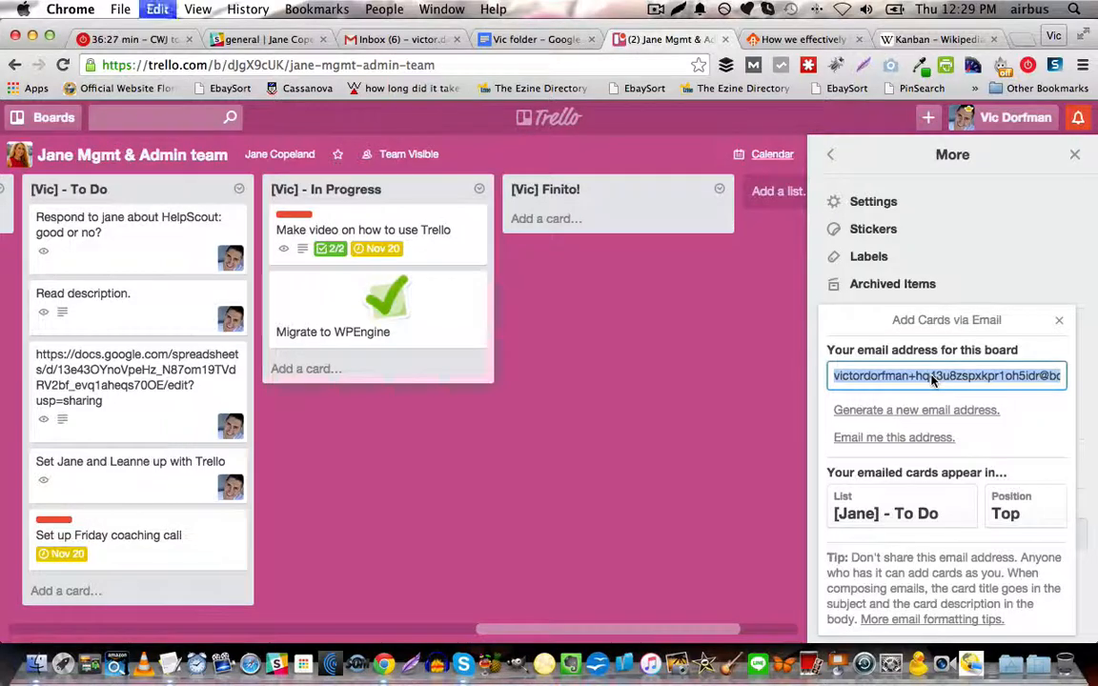
pyautogui.click(1059, 321)
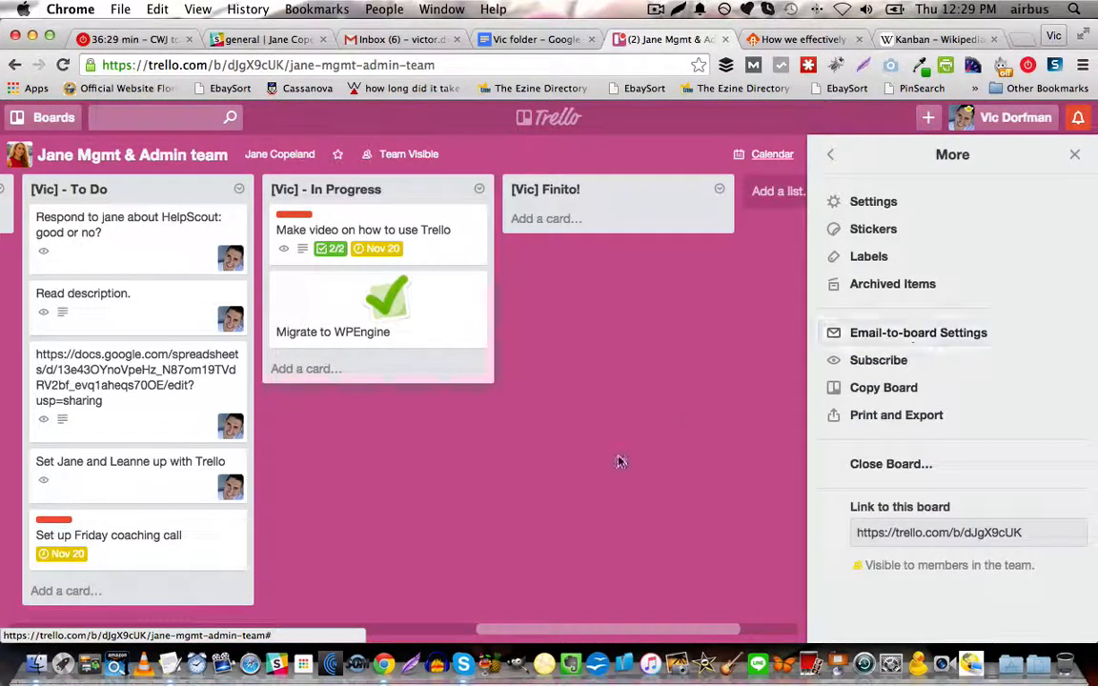
pyautogui.click(399, 39)
pyautogui.press('c')
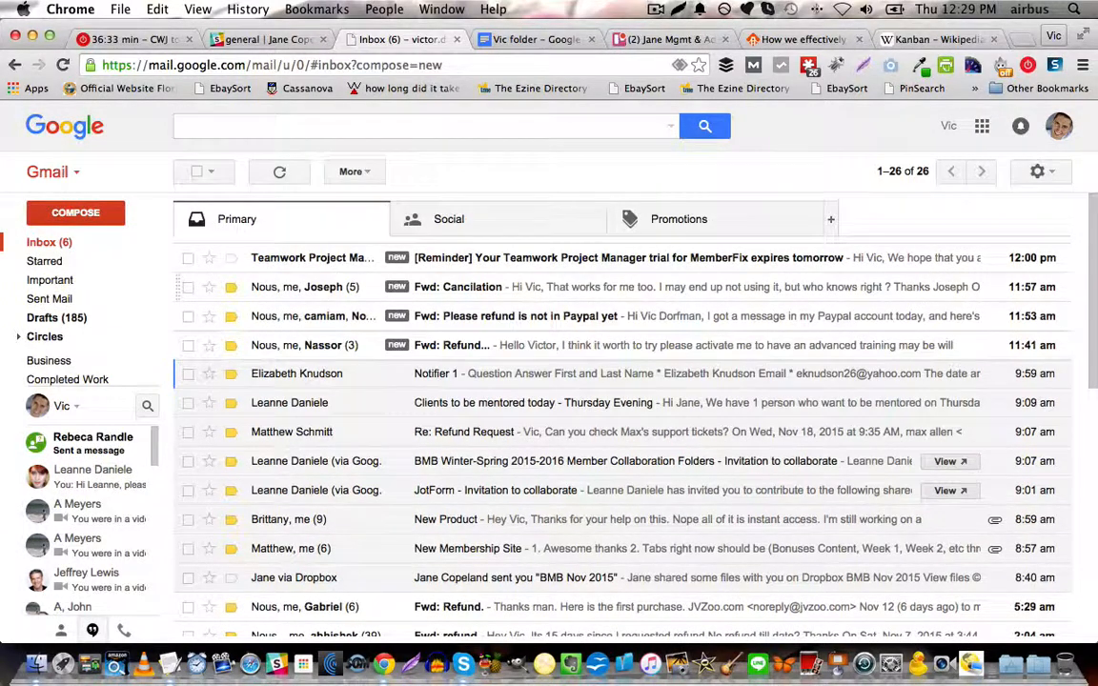
pyautogui.press('super+v')
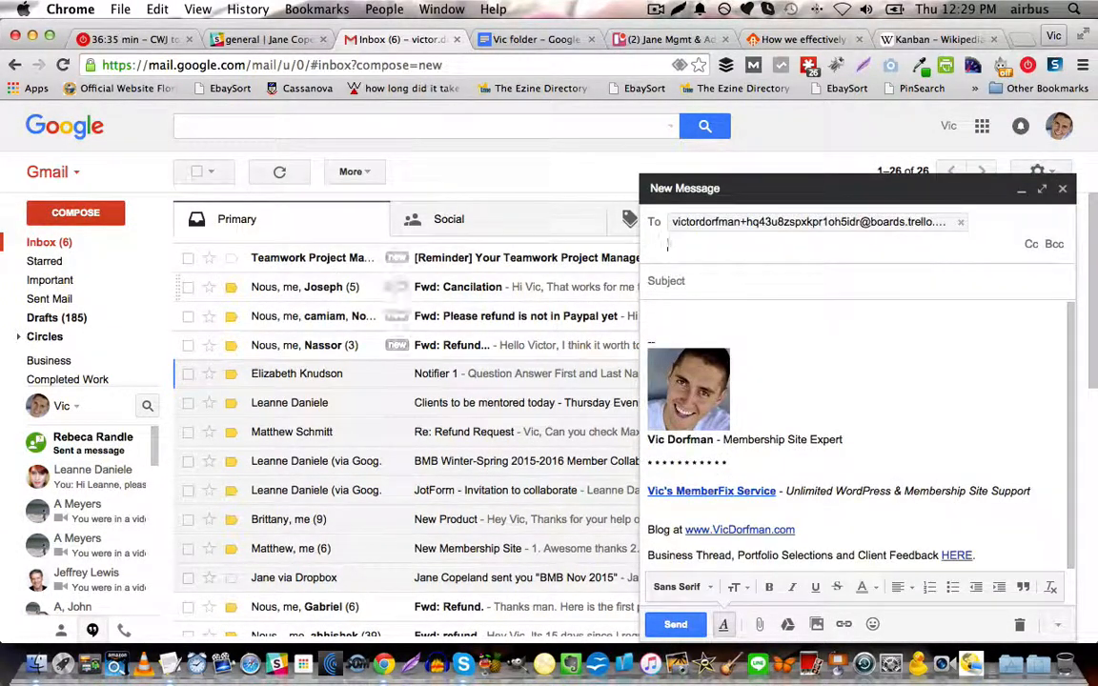
# Give the message the subject "Testing (ignore)" and the body "Insert task here", and send it.
pyautogui.press('Tab')
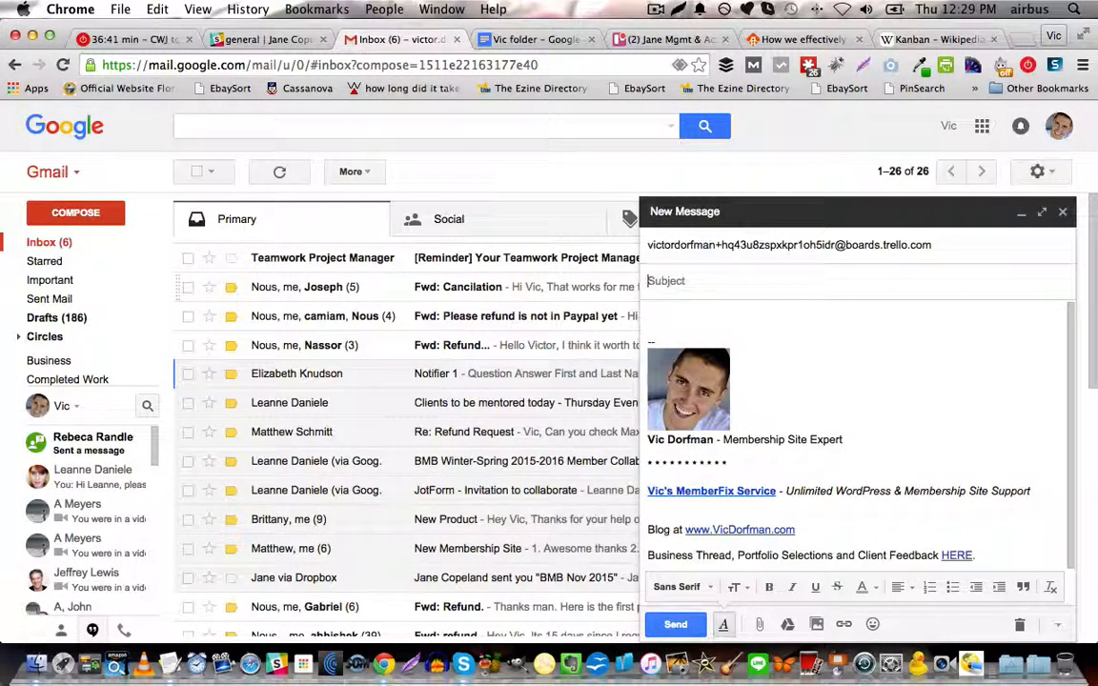
pyautogui.write('Testing (ignore')
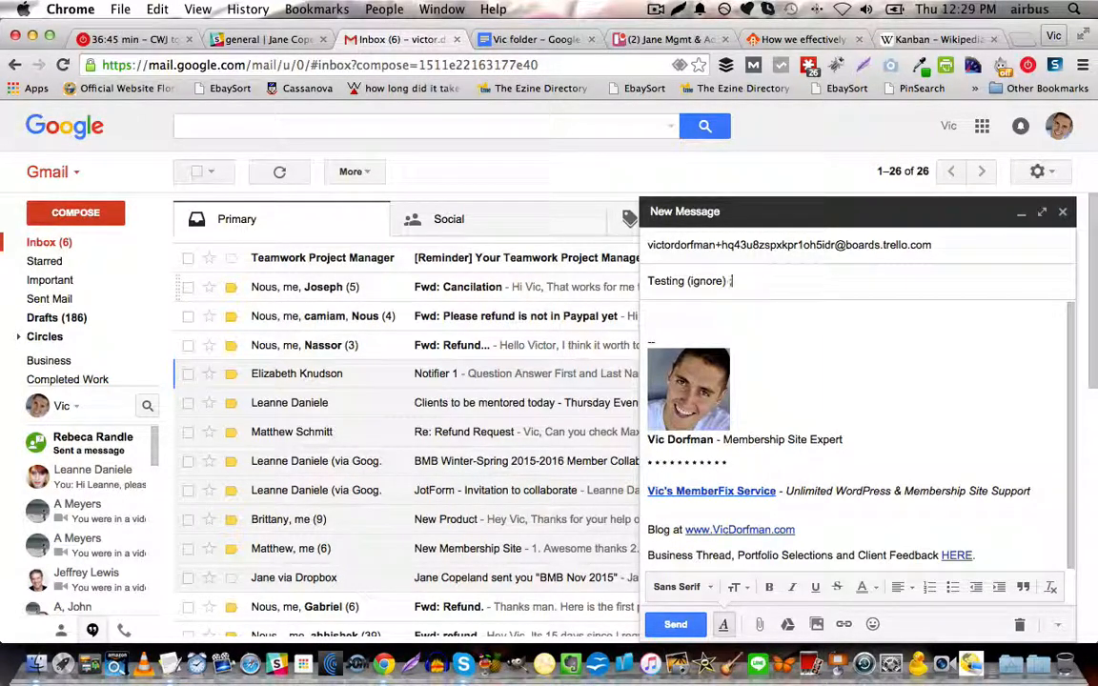
pyautogui.press('Tab')
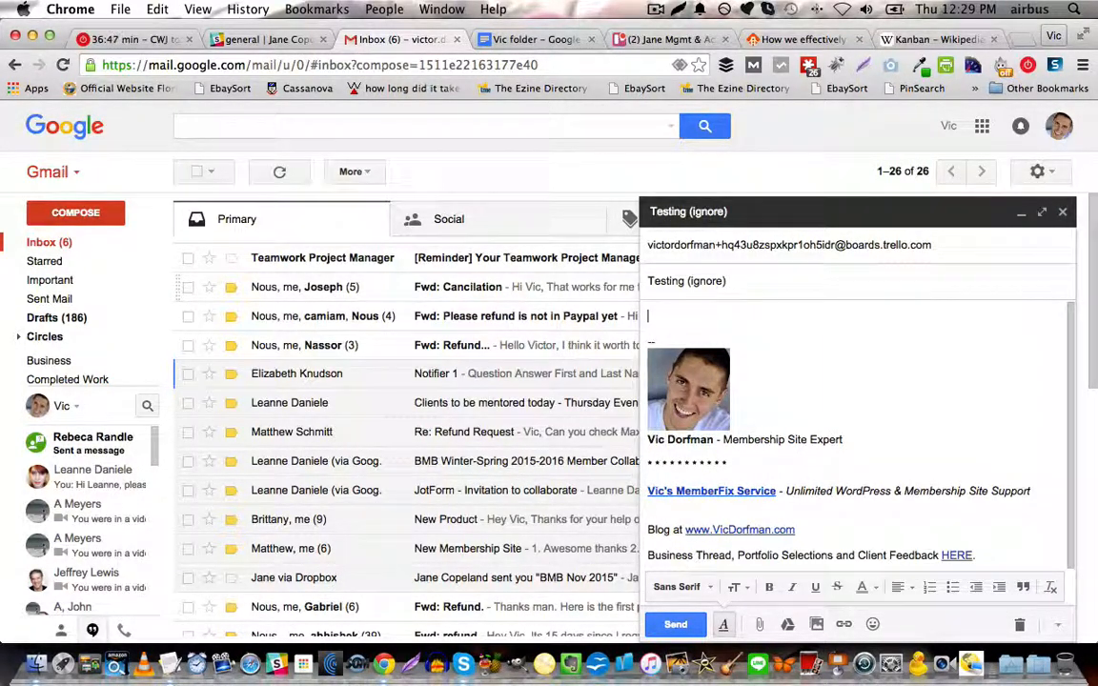
pyautogui.write('Insert task here')
pyautogui.press('super+Return')
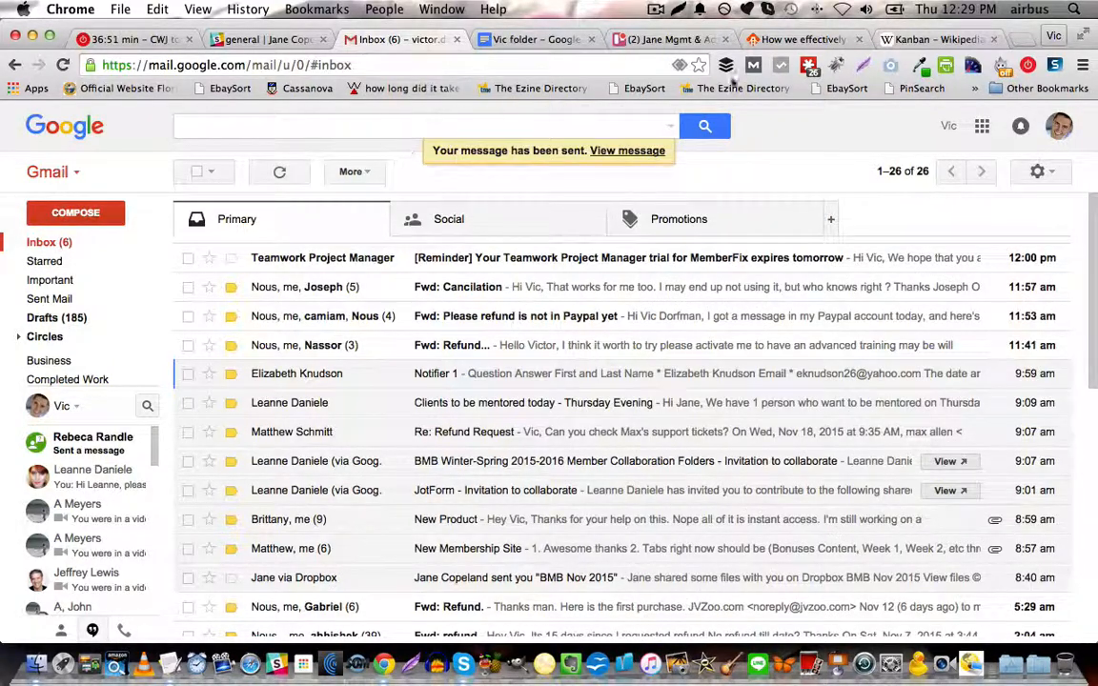
# Switch back to Trello and check the board's first To Do list for the emailed card.
pyautogui.click(648, 39)
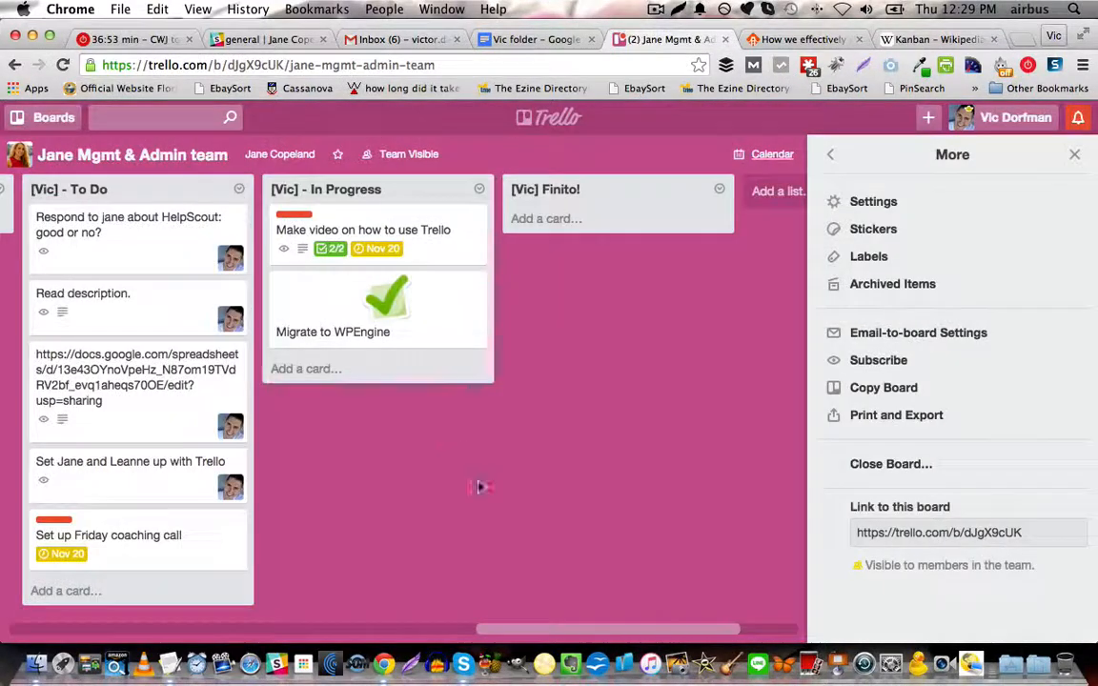
pyautogui.moveTo(522, 626); pyautogui.dragTo(5, 626)
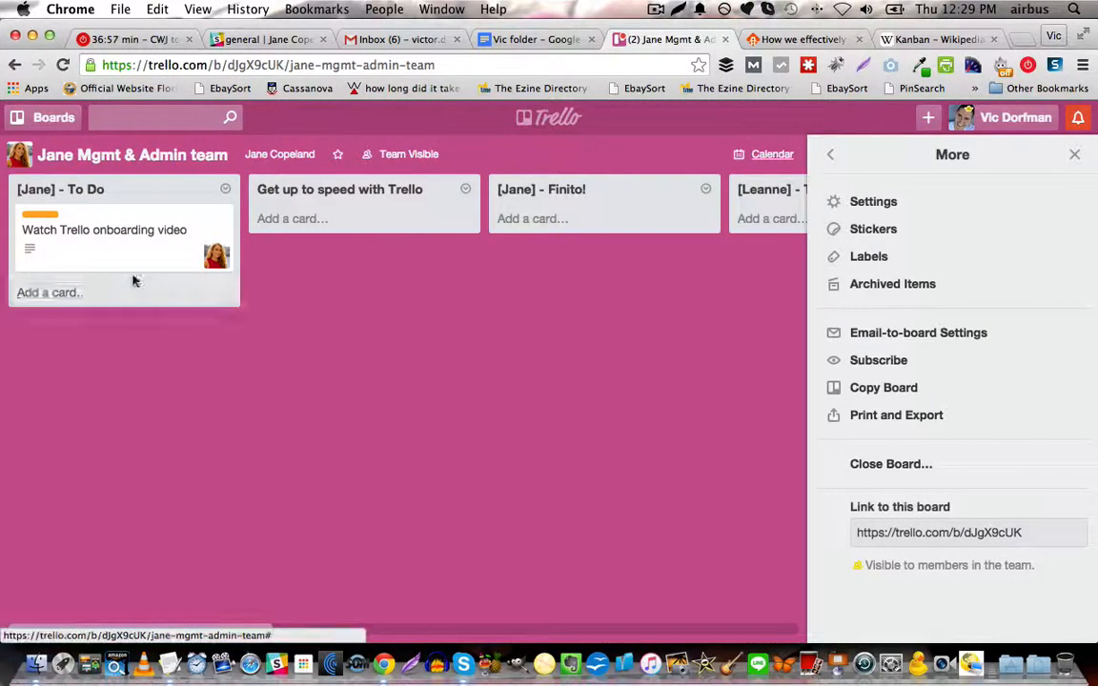
pyautogui.click(56, 153)
pyautogui.click(251, 192)
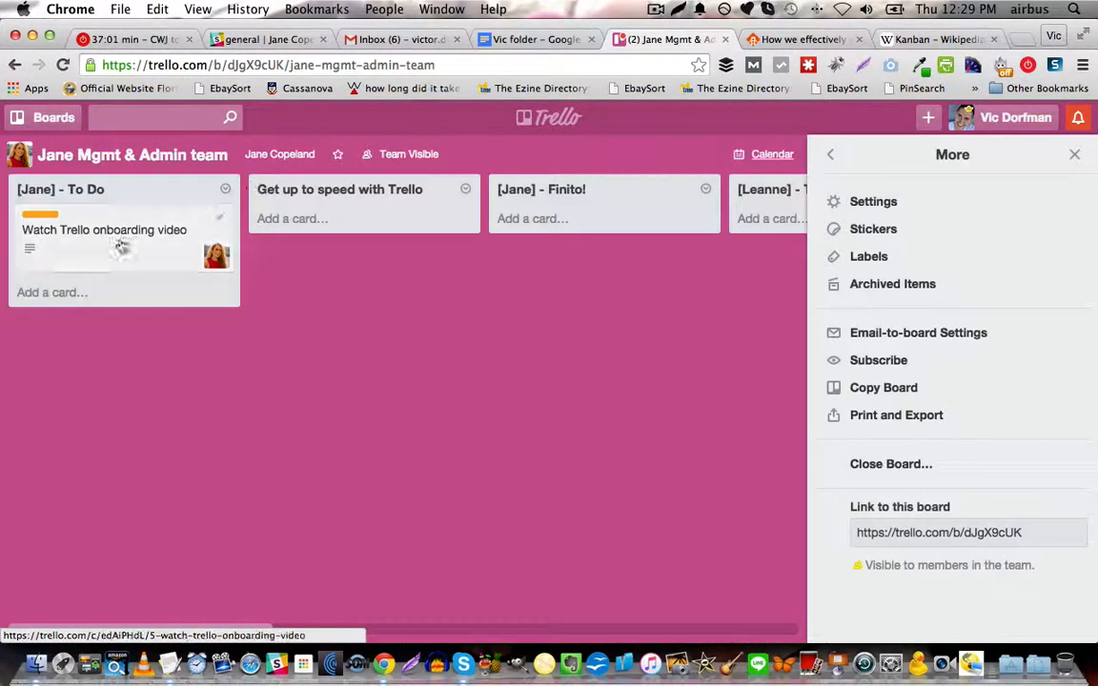
# Reopen the management and admin board from its team page, look for the emailed card and check the Gmail inbox.
pyautogui.click(59, 116)
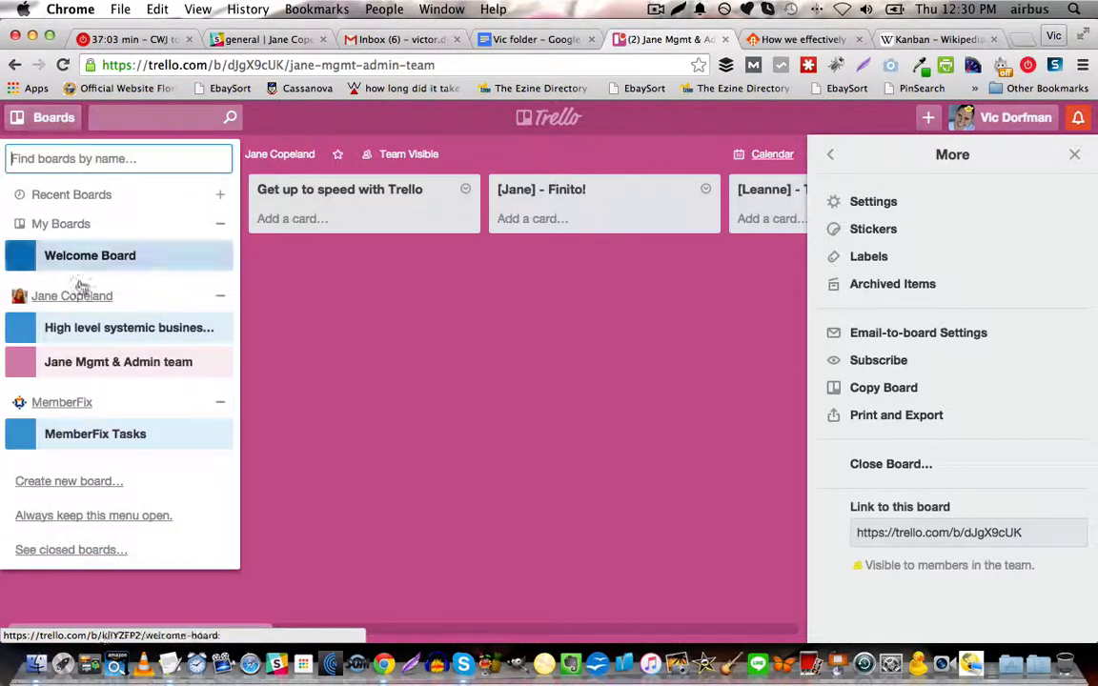
pyautogui.click(90, 301)
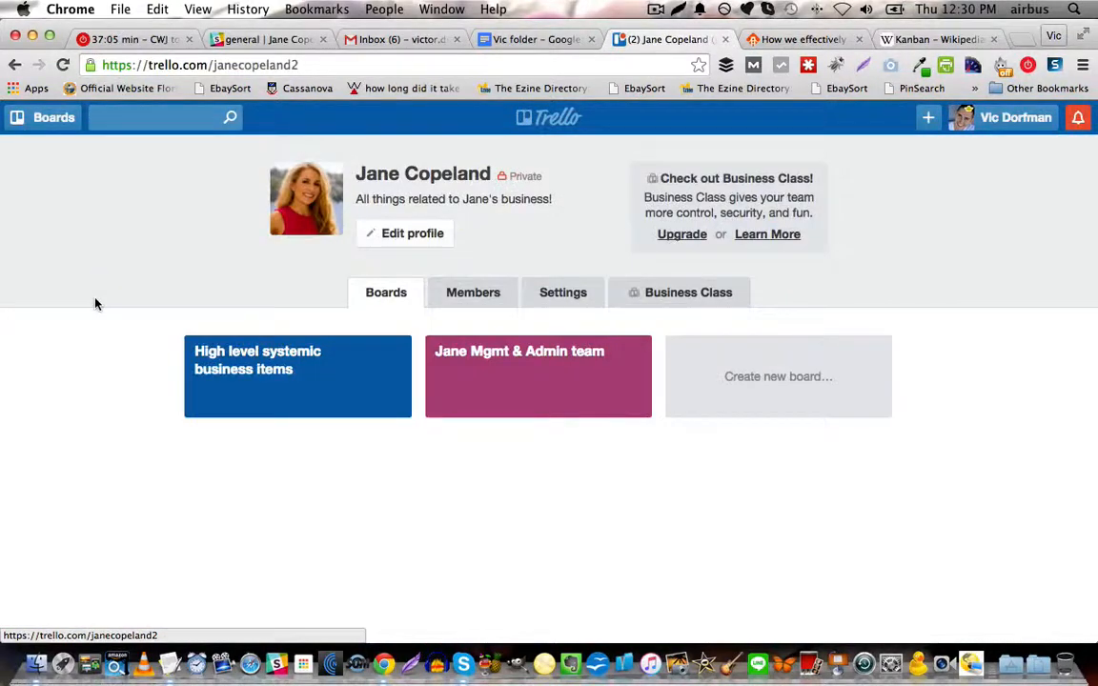
pyautogui.click(531, 372)
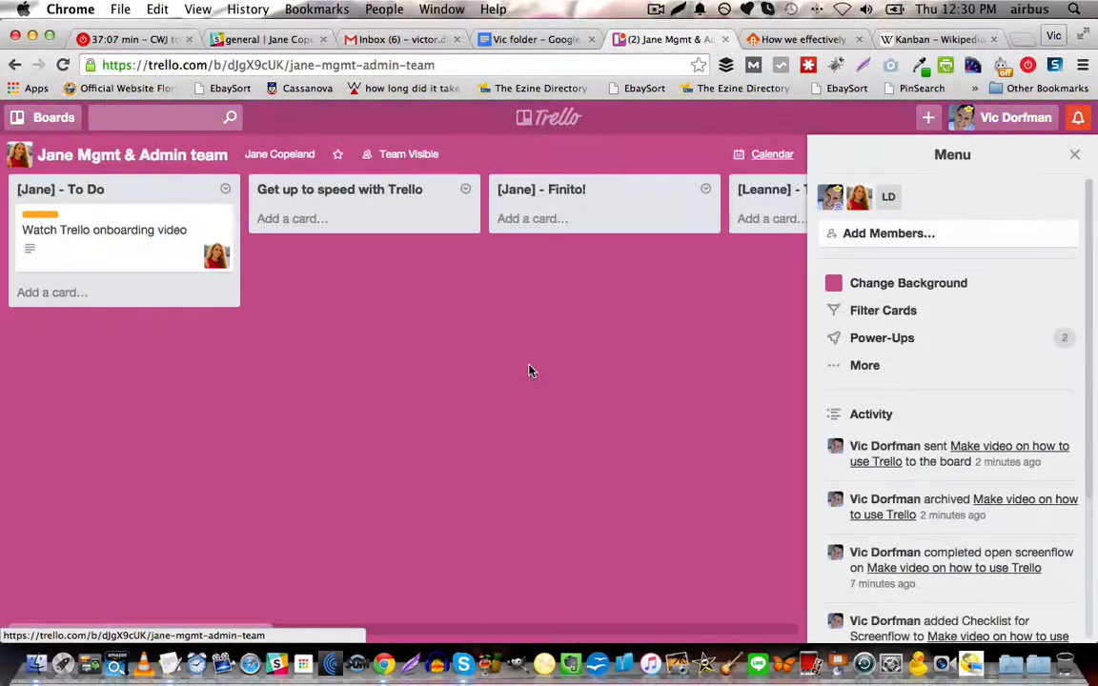
pyautogui.moveTo(172, 630); pyautogui.dragTo(690, 601)
pyautogui.click(379, 38)
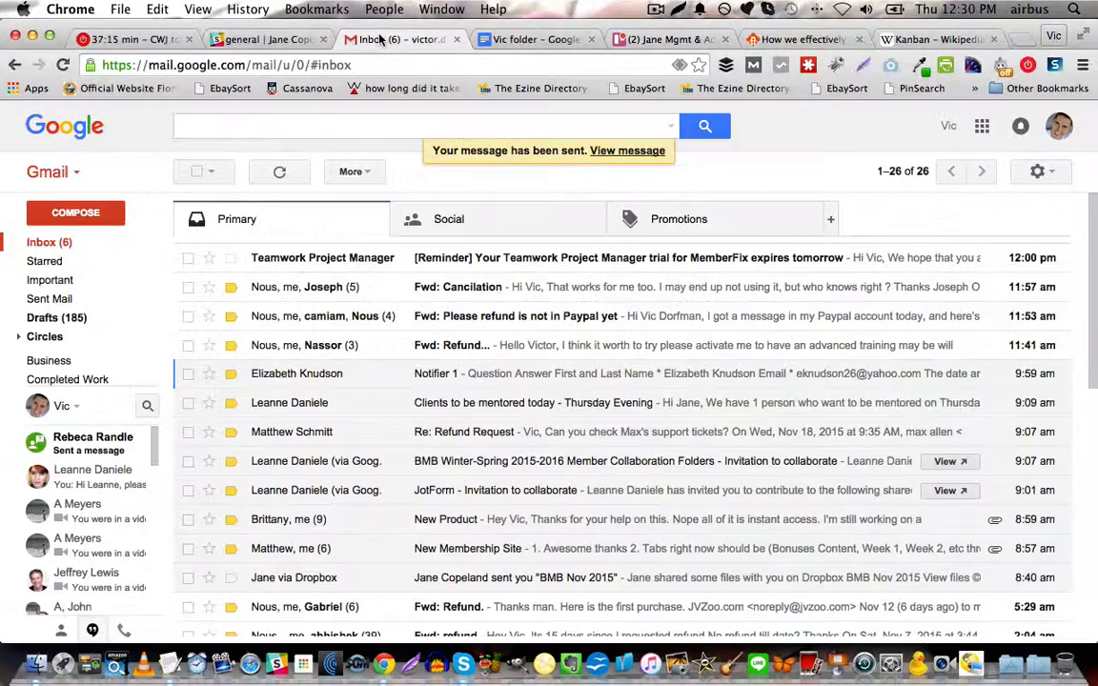
pyautogui.click(668, 39)
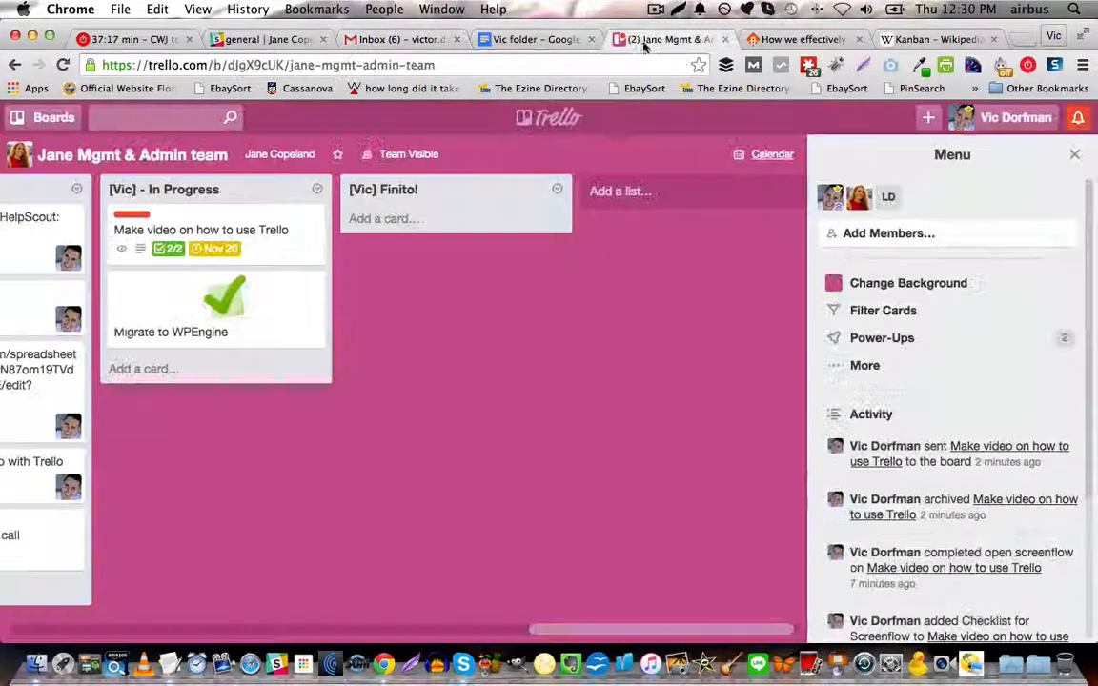
# Reopen the board's additional options, select the link to this board and close the board menu.
pyautogui.moveTo(570, 631); pyautogui.dragTo(524, 607)
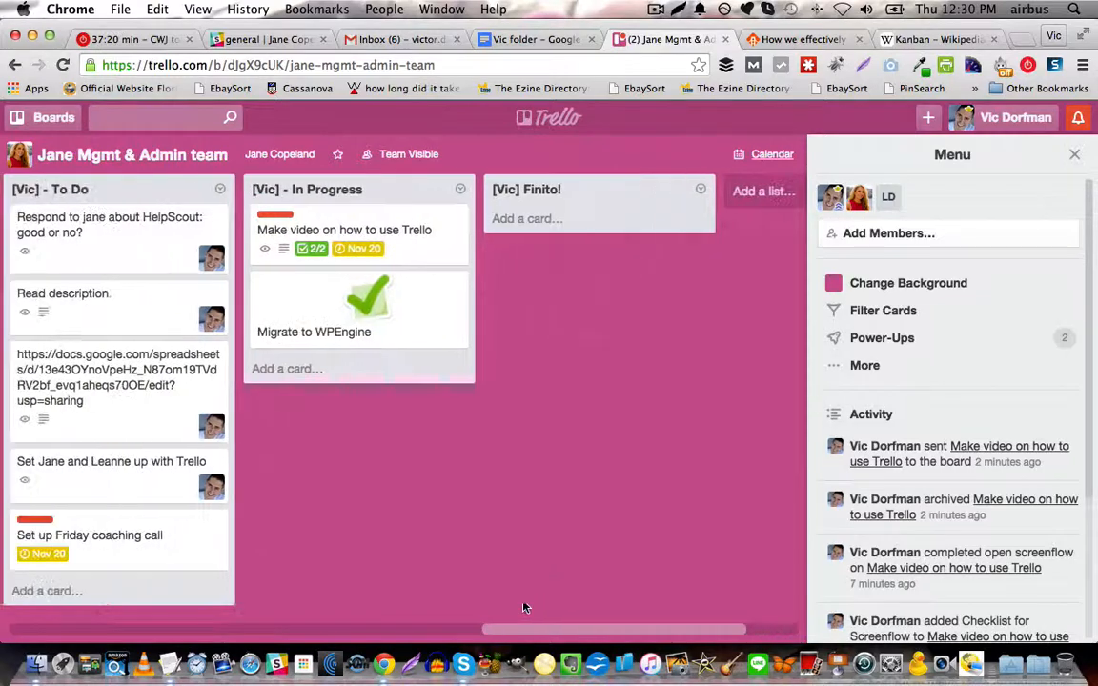
pyautogui.click(865, 365)
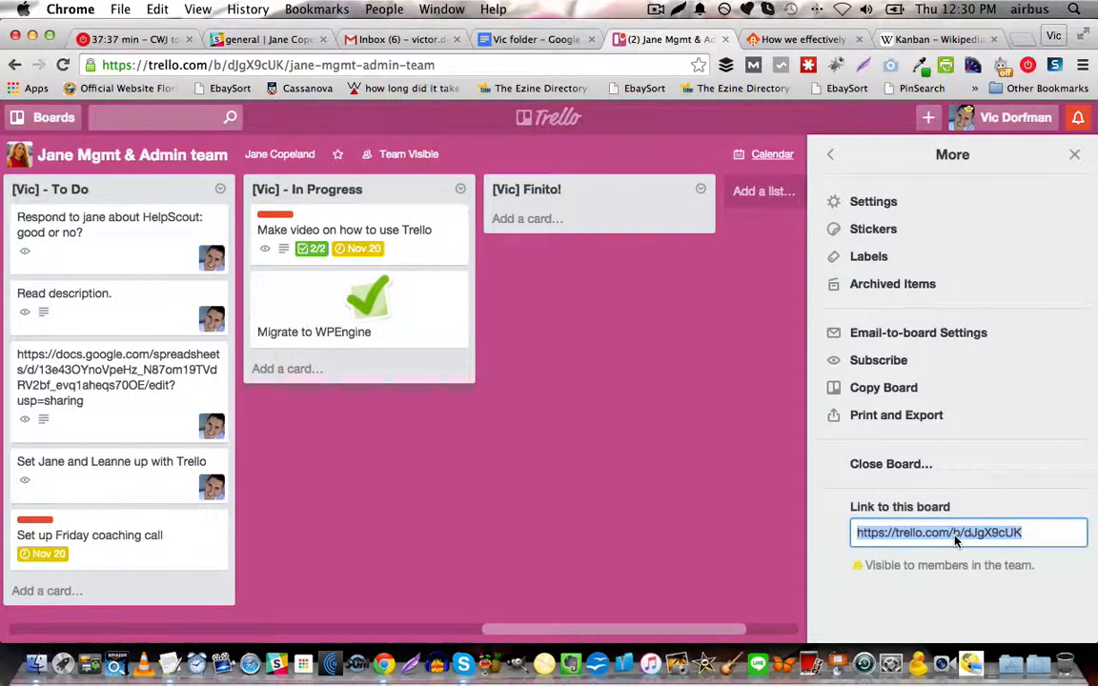
pyautogui.click(1072, 158)
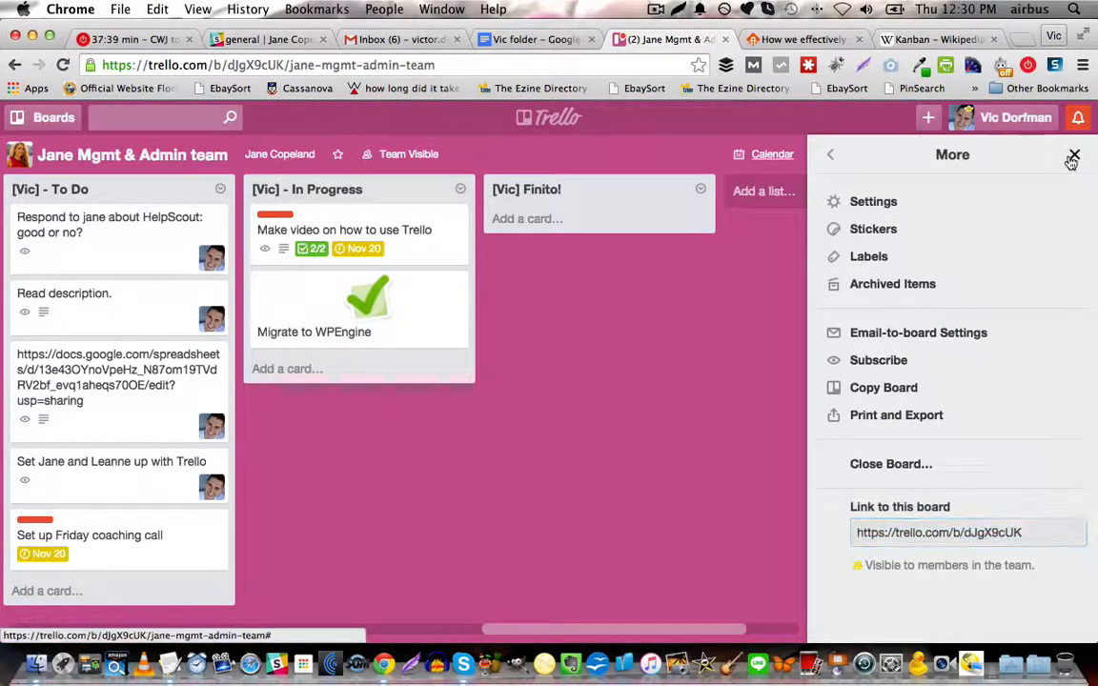
# Switch to the WP Curve article on Trello for project management and compare its Kanban whiteboard picture with the sample Trello board.
pyautogui.moveTo(640, 631); pyautogui.dragTo(0, 619)
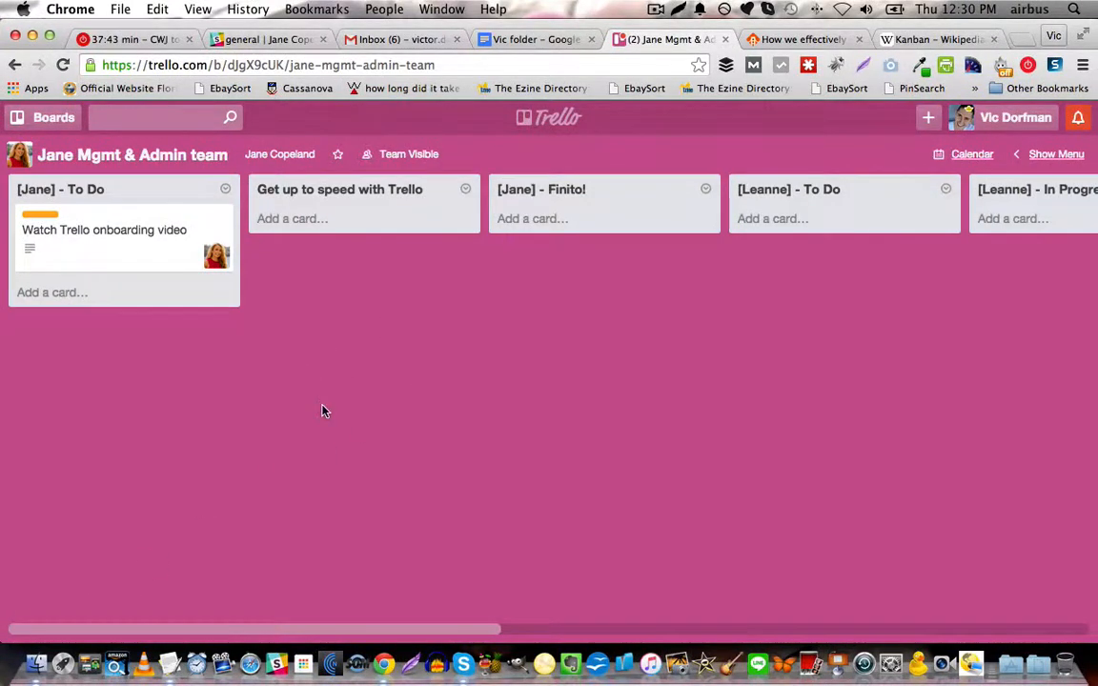
pyautogui.click(803, 40)
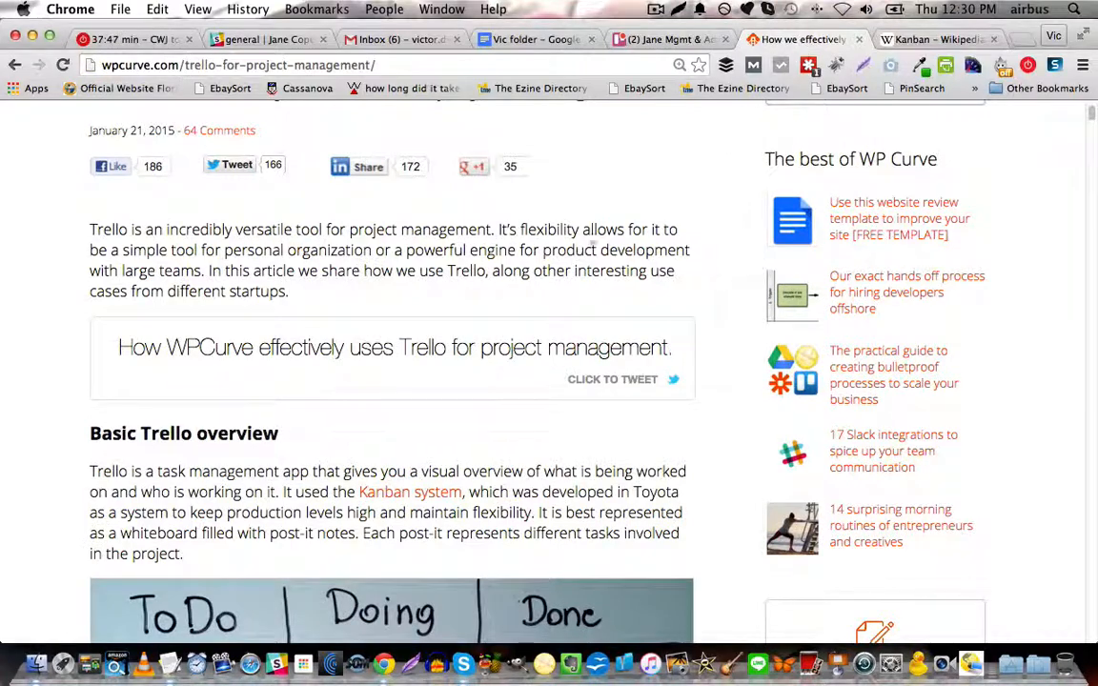
pyautogui.scroll(-2, 237, 294)
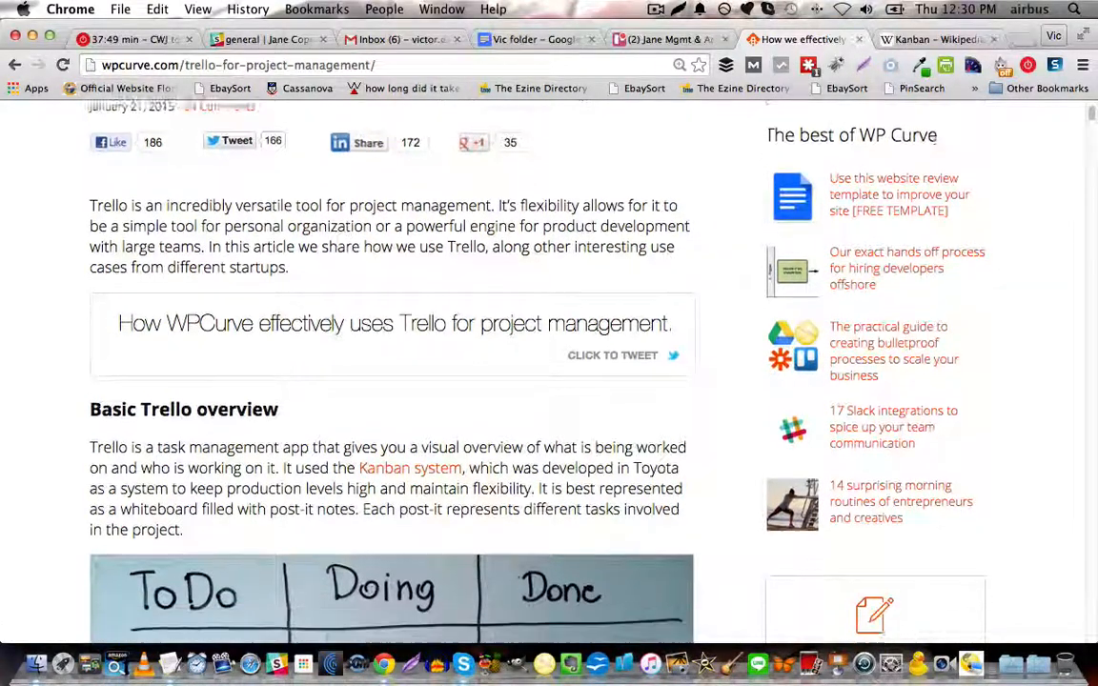
pyautogui.scroll(-8, 4, 320)
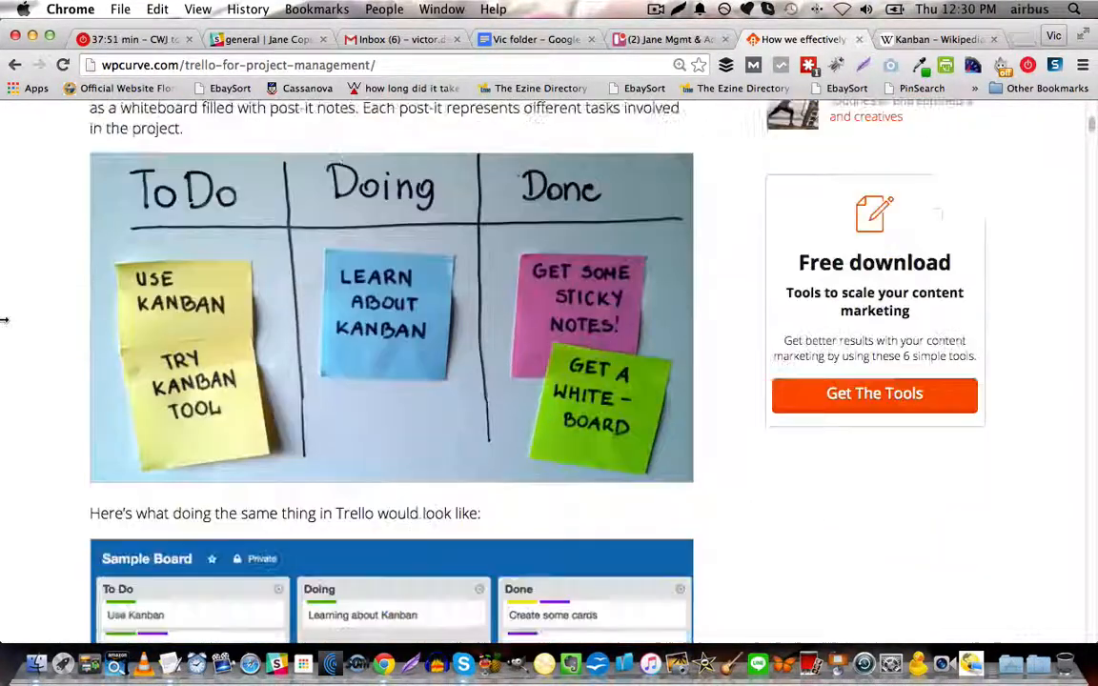
pyautogui.scroll(-4, 5, 321)
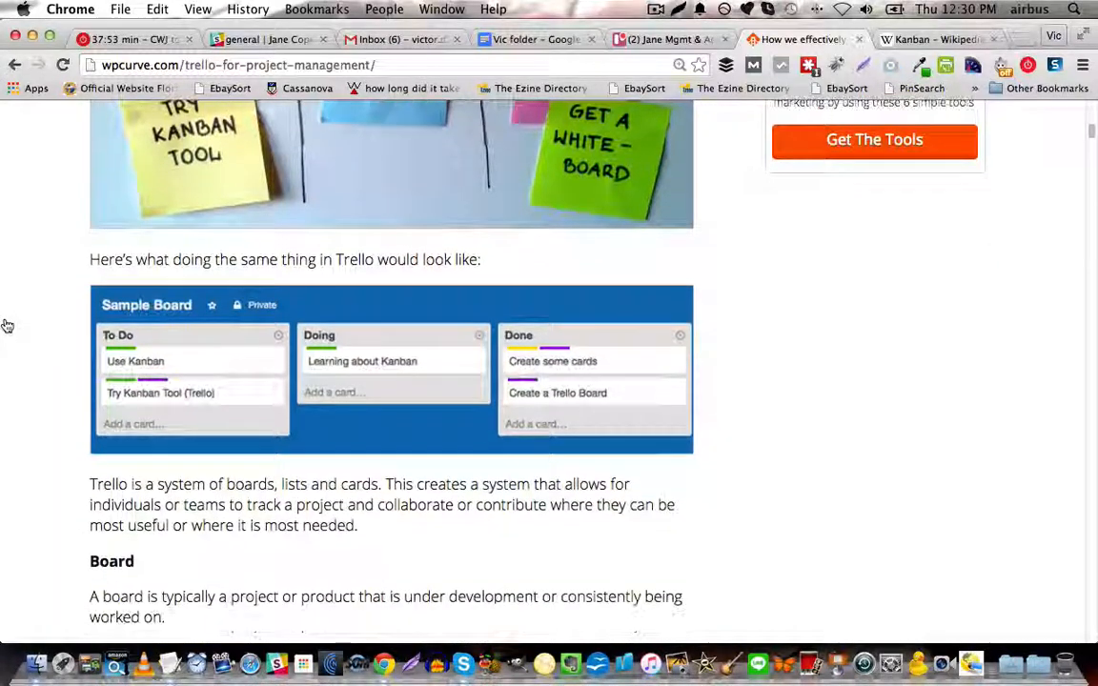
pyautogui.scroll(2, 7, 326)
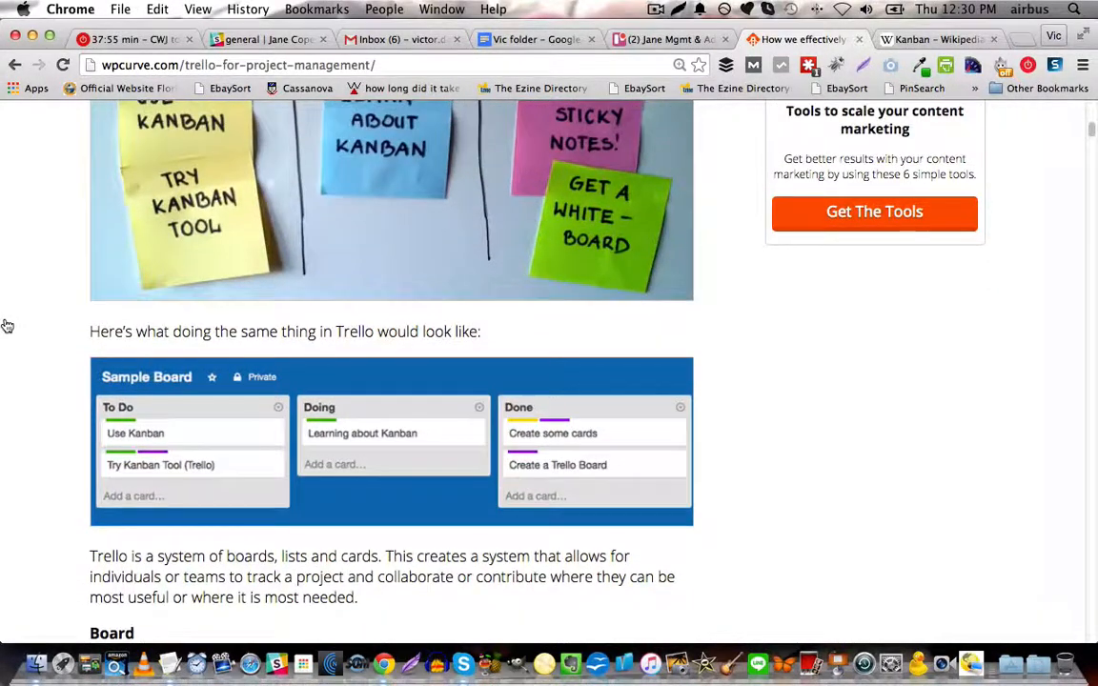
pyautogui.scroll(4, 27, 319)
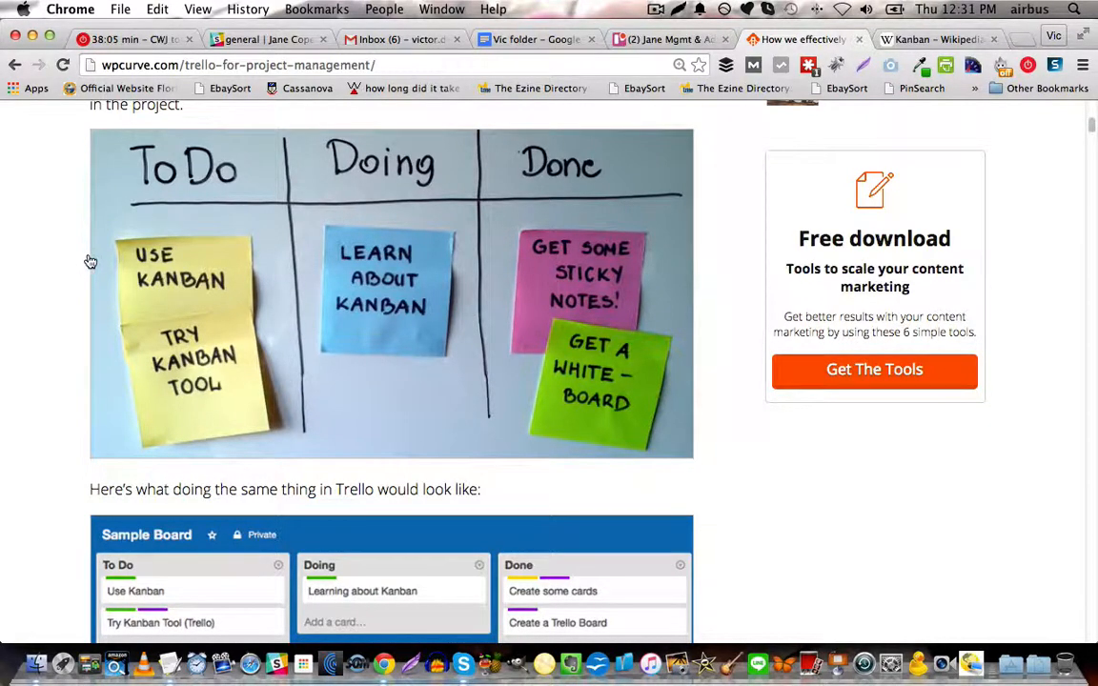
pyautogui.scroll(1, 88, 262)
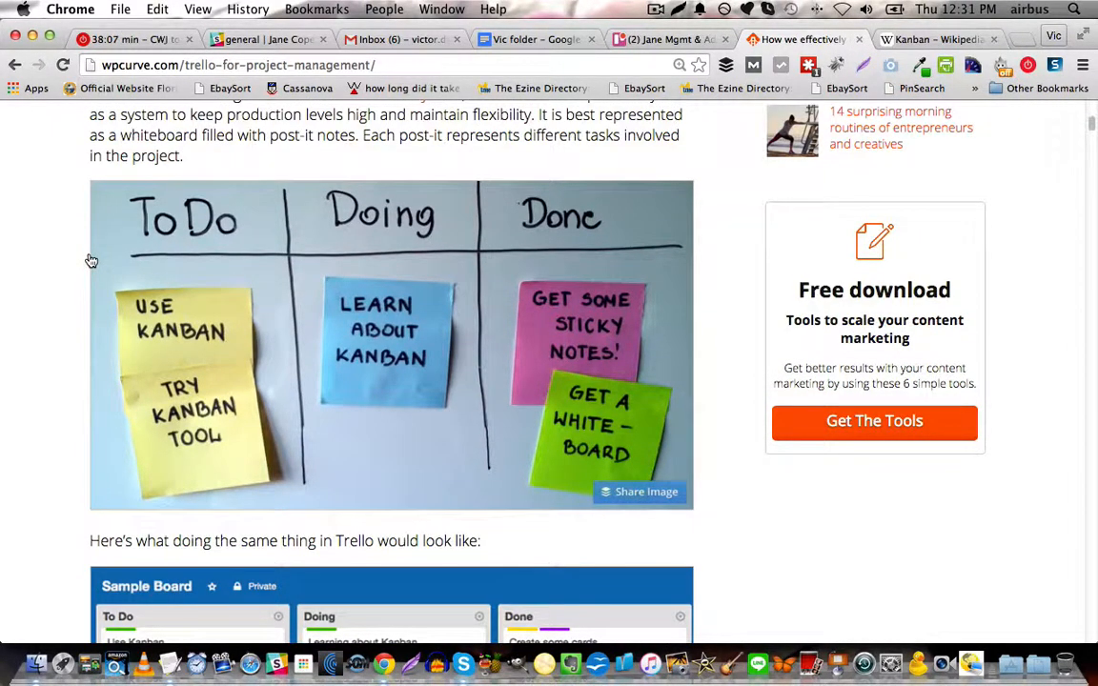
# Read the article's explanations of boards, lists and cards and its admin and content marketing use cases.
pyautogui.scroll(-2, 93, 259)
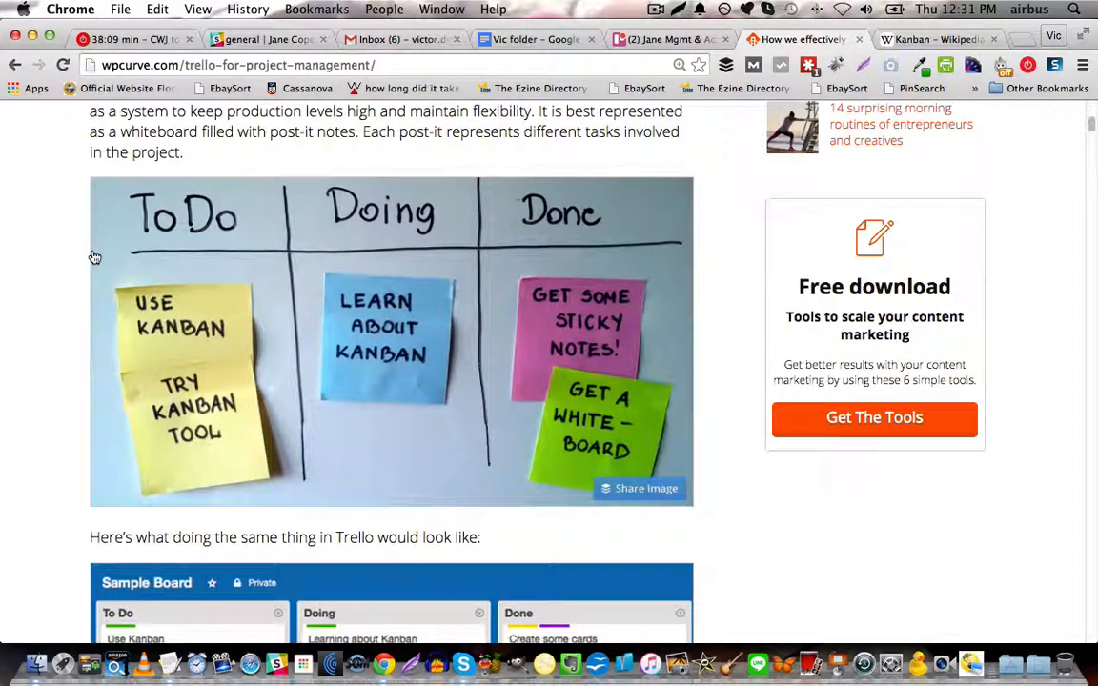
pyautogui.scroll(-7, 94, 257)
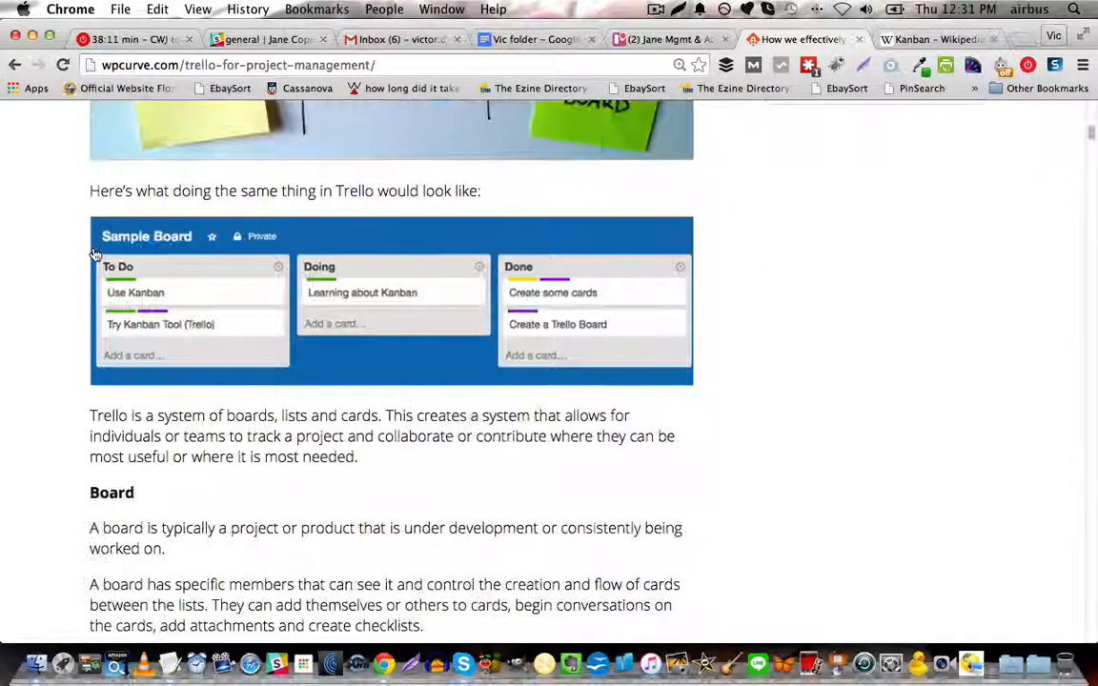
pyautogui.scroll(-10, 95, 255)
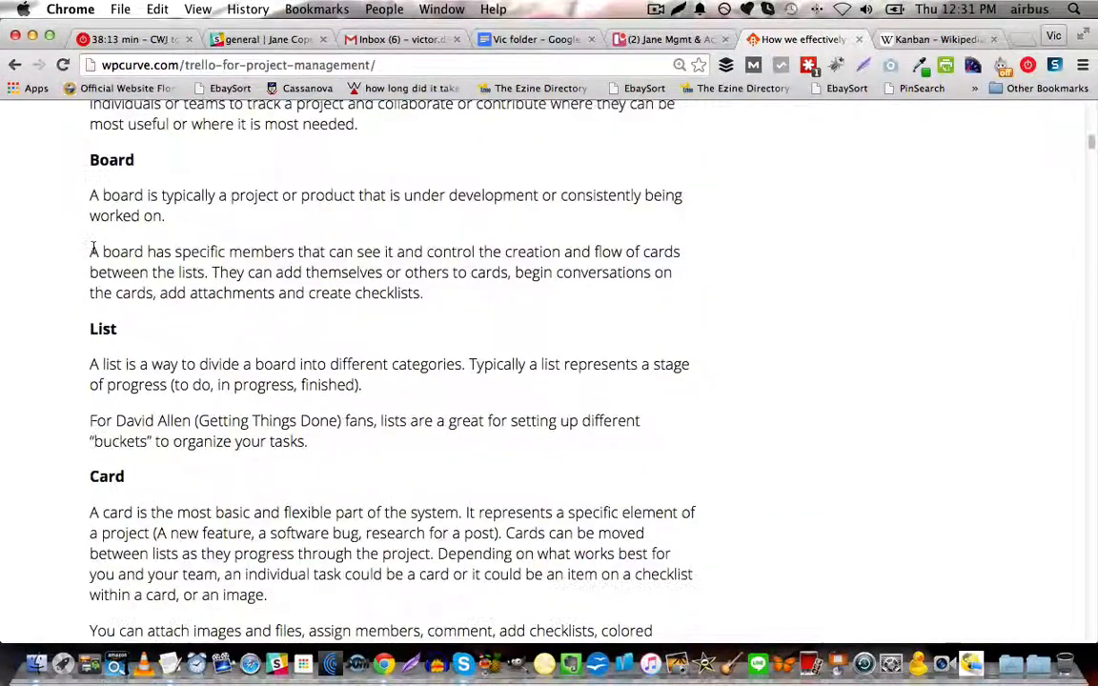
pyautogui.scroll(-11, 94, 250)
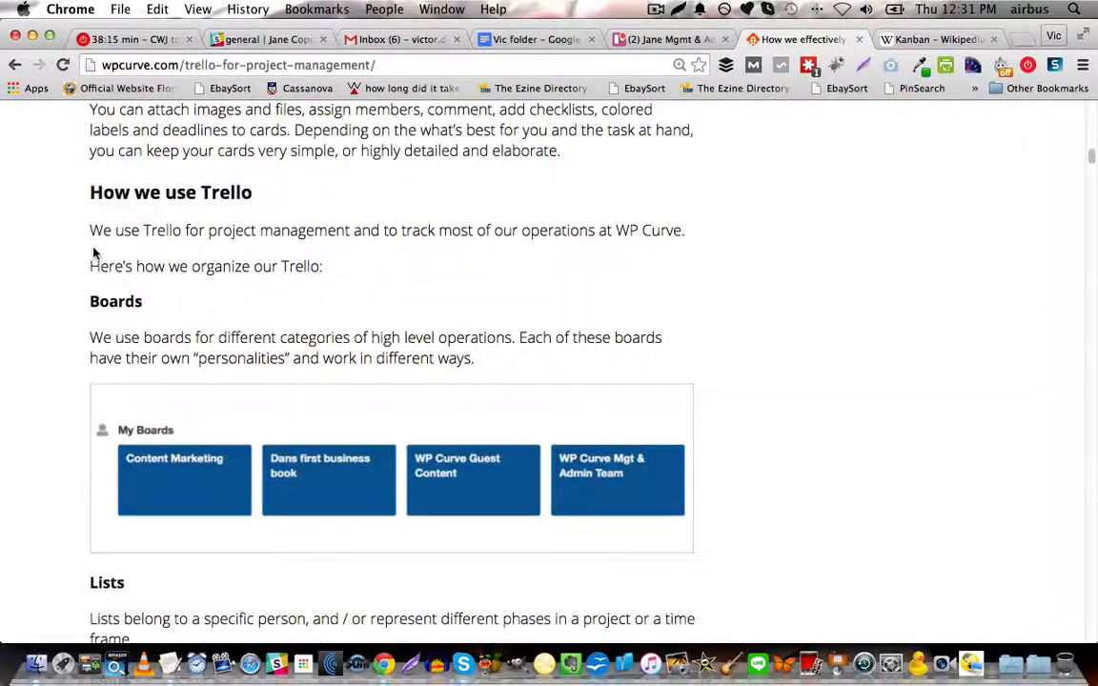
pyautogui.scroll(-8, 93, 252)
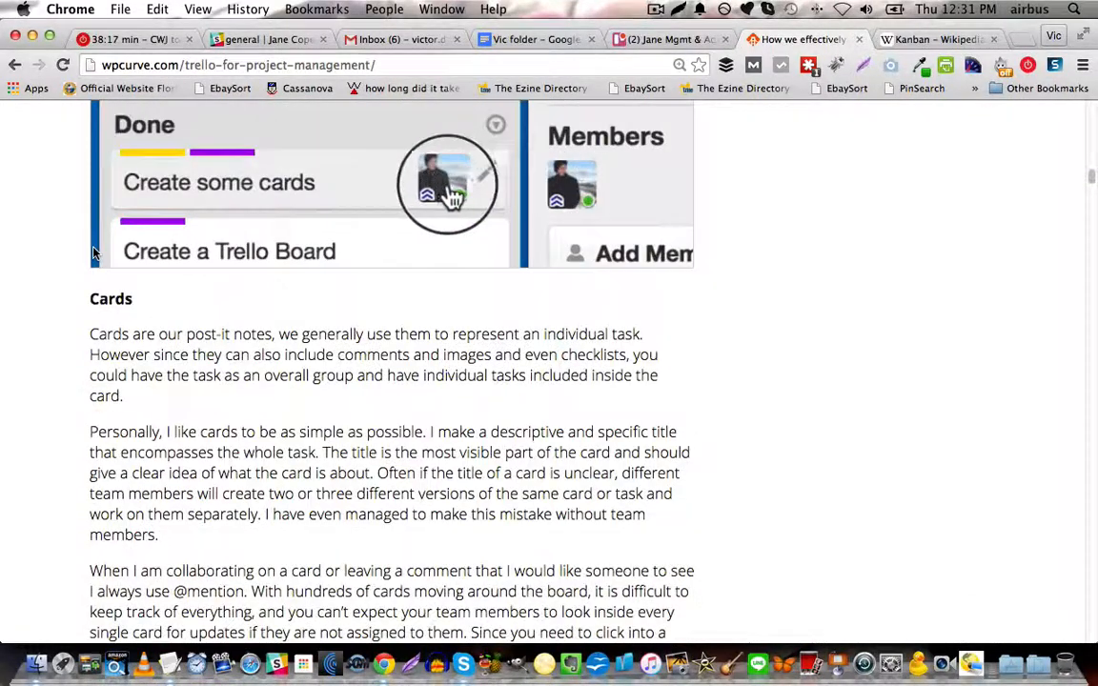
pyautogui.scroll(-10, 94, 253)
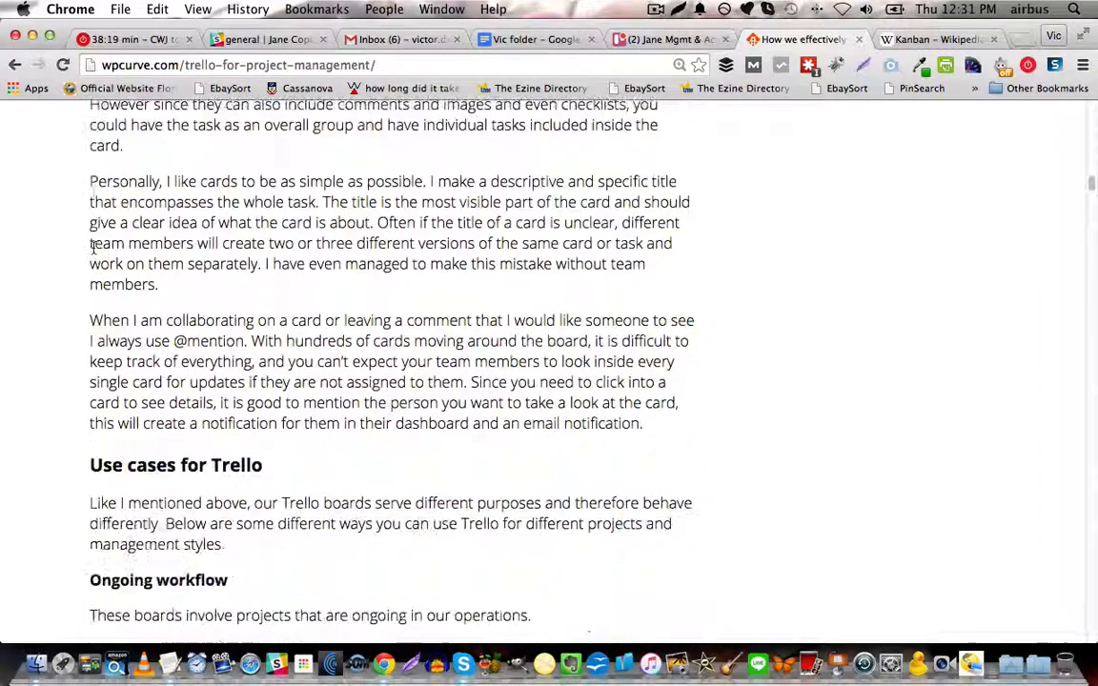
pyautogui.scroll(-2, 92, 250)
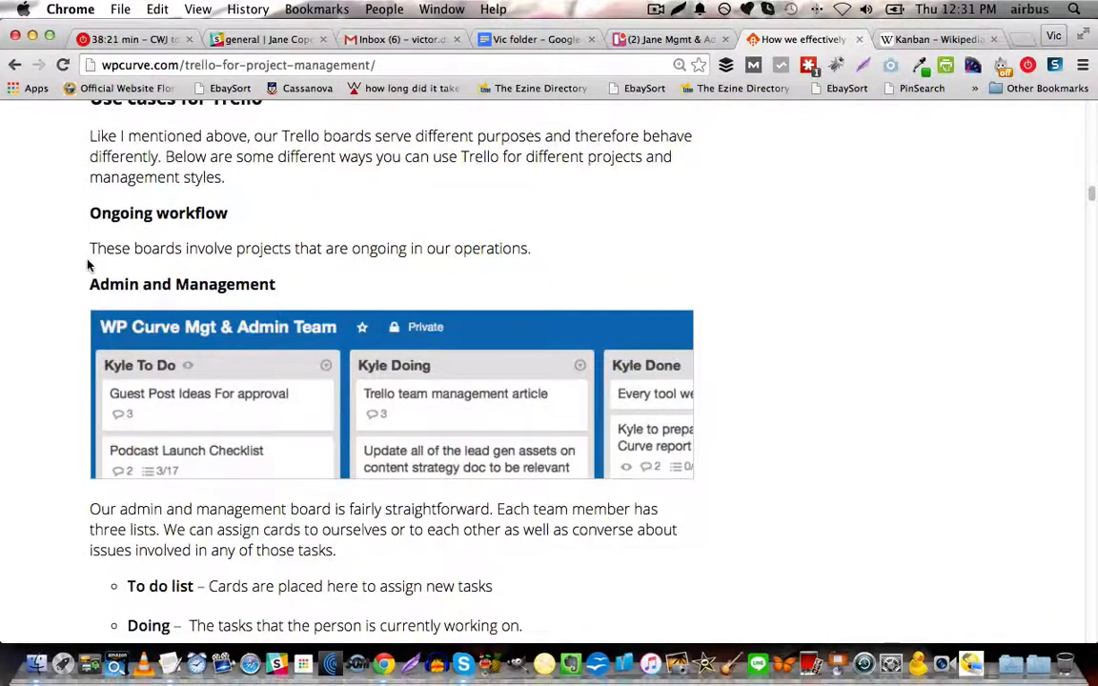
pyautogui.scroll(-11, 48, 299)
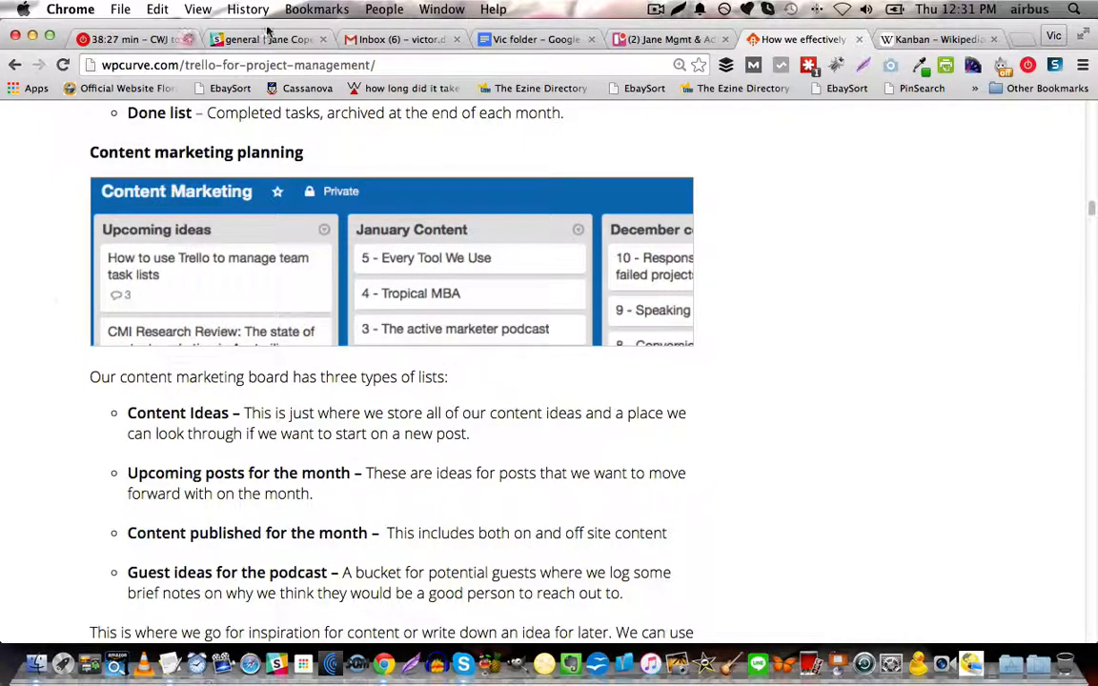
# Switch back to Trello, view the High level systemic business items board from its team page, and return to that team page.
pyautogui.click(647, 43)
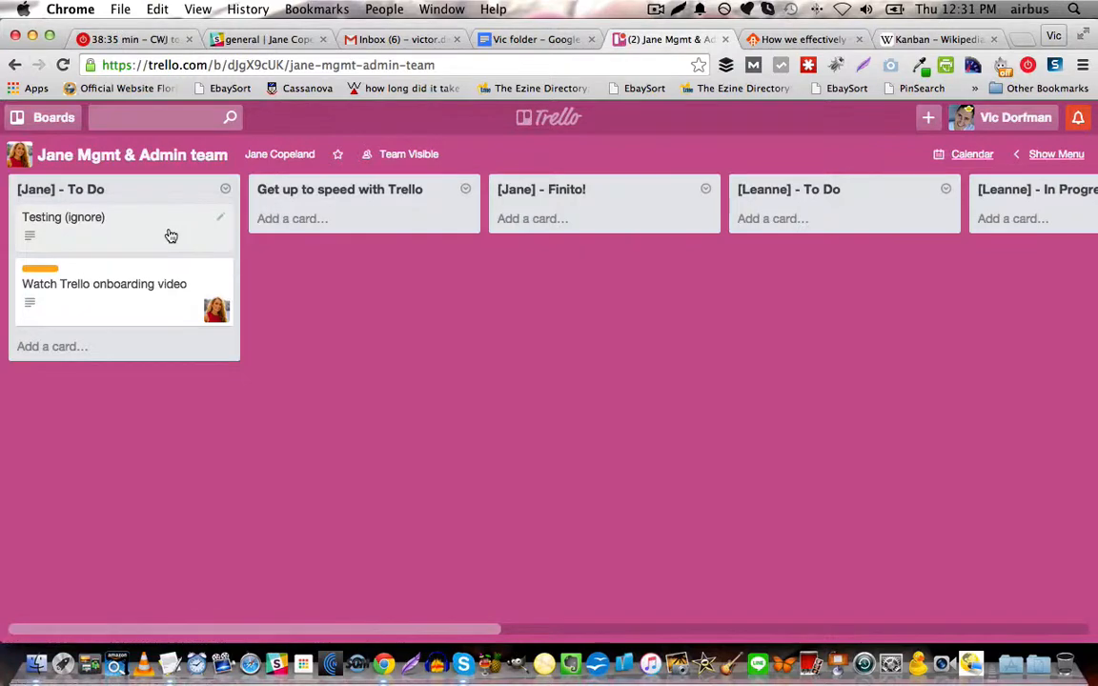
pyautogui.click(54, 120)
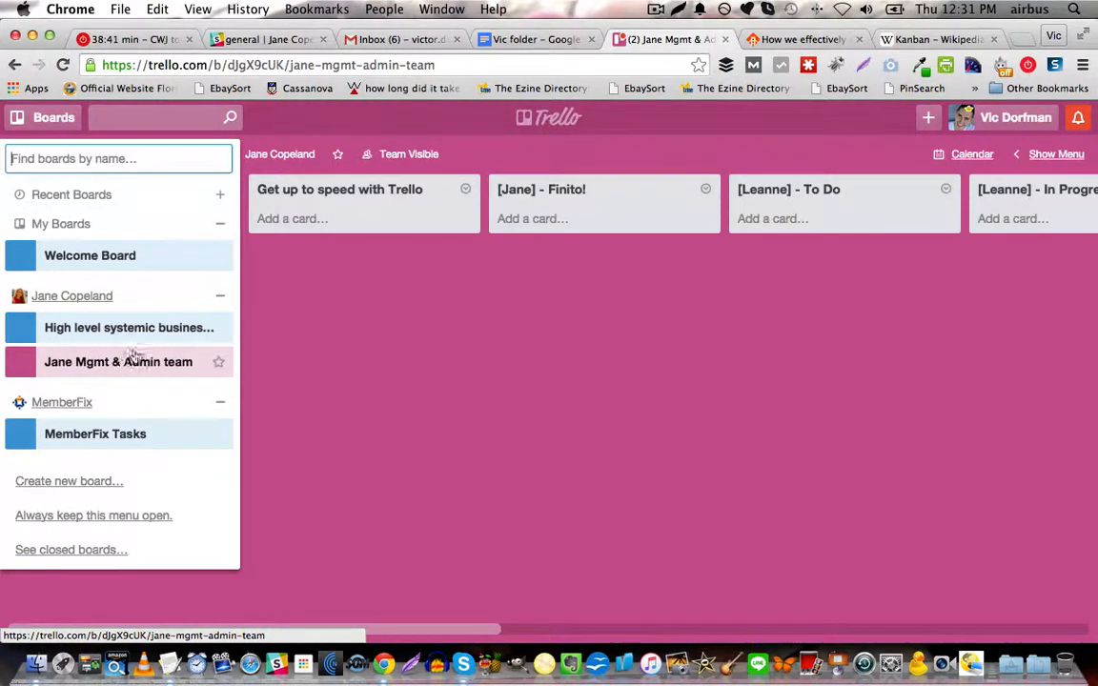
pyautogui.click(76, 296)
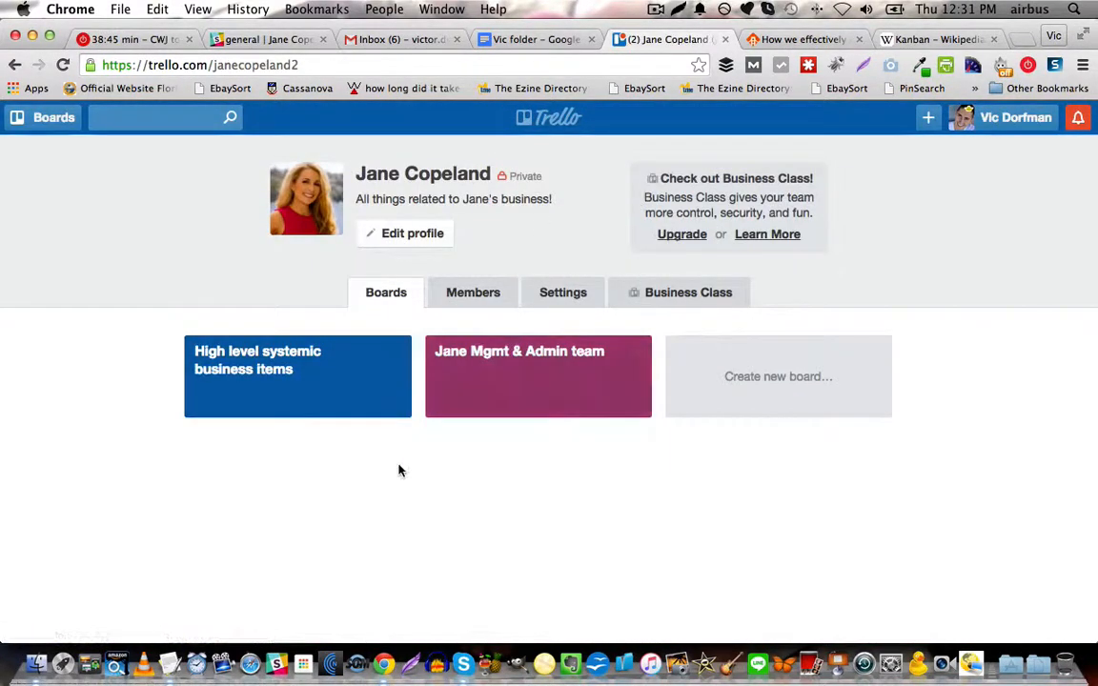
pyautogui.click(268, 354)
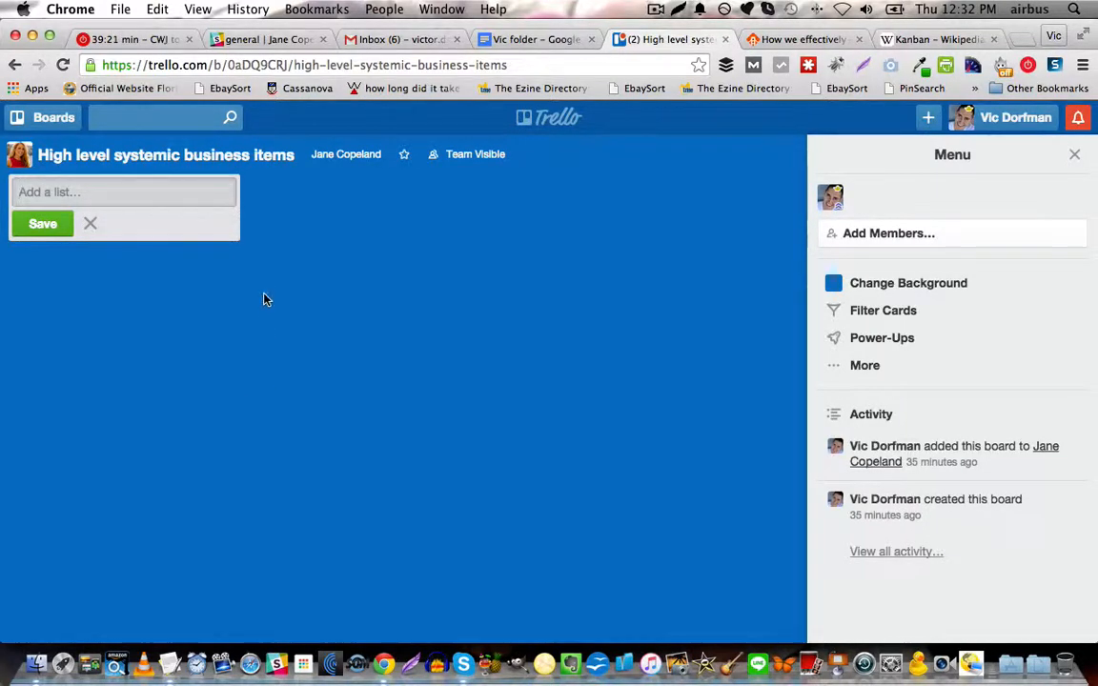
pyautogui.click(47, 117)
pyautogui.click(102, 291)
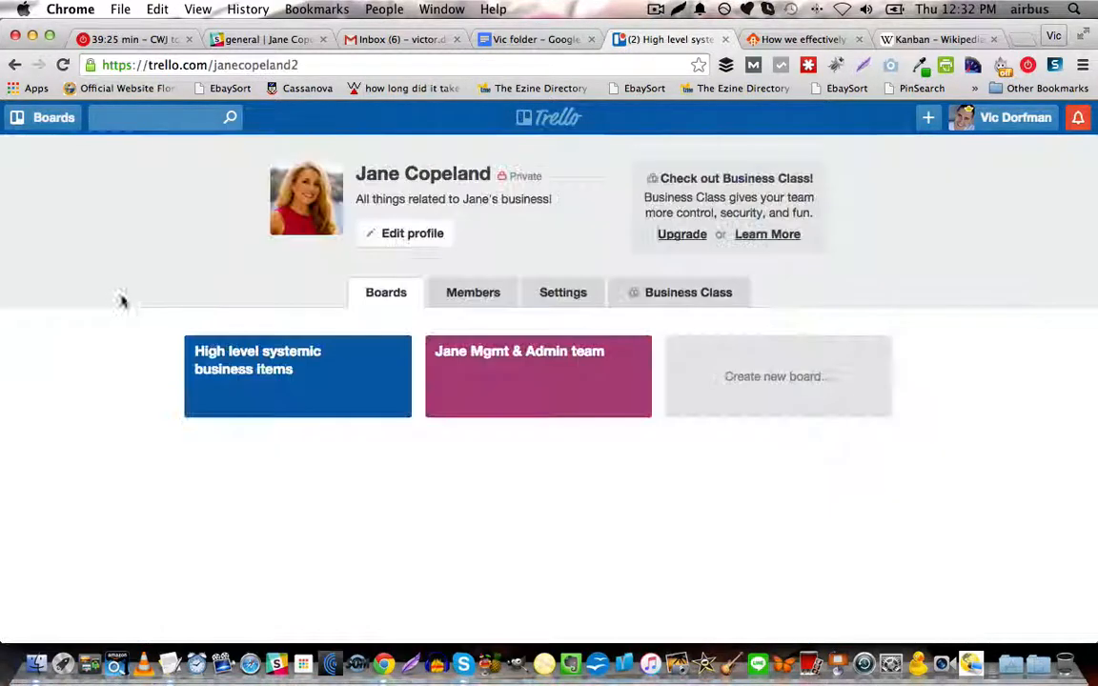
# Reopen the WP Curve article and review its content marketing planning, editorial calendar and guest writer examples.
pyautogui.click(933, 39)
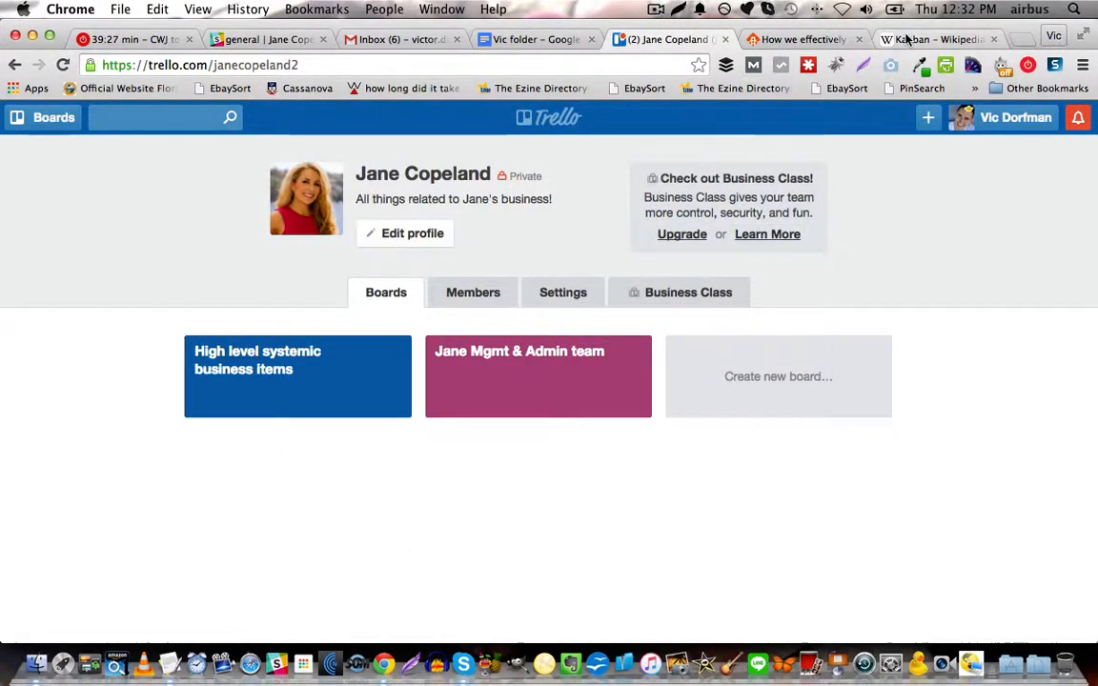
pyautogui.click(801, 39)
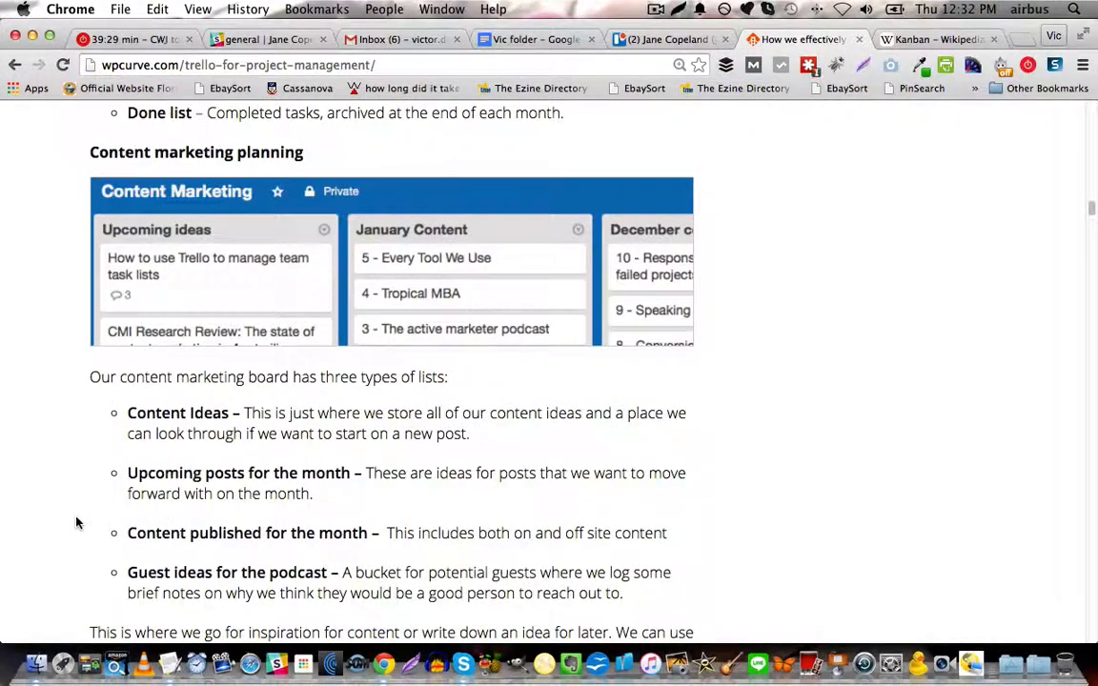
pyautogui.scroll(2, 73, 520)
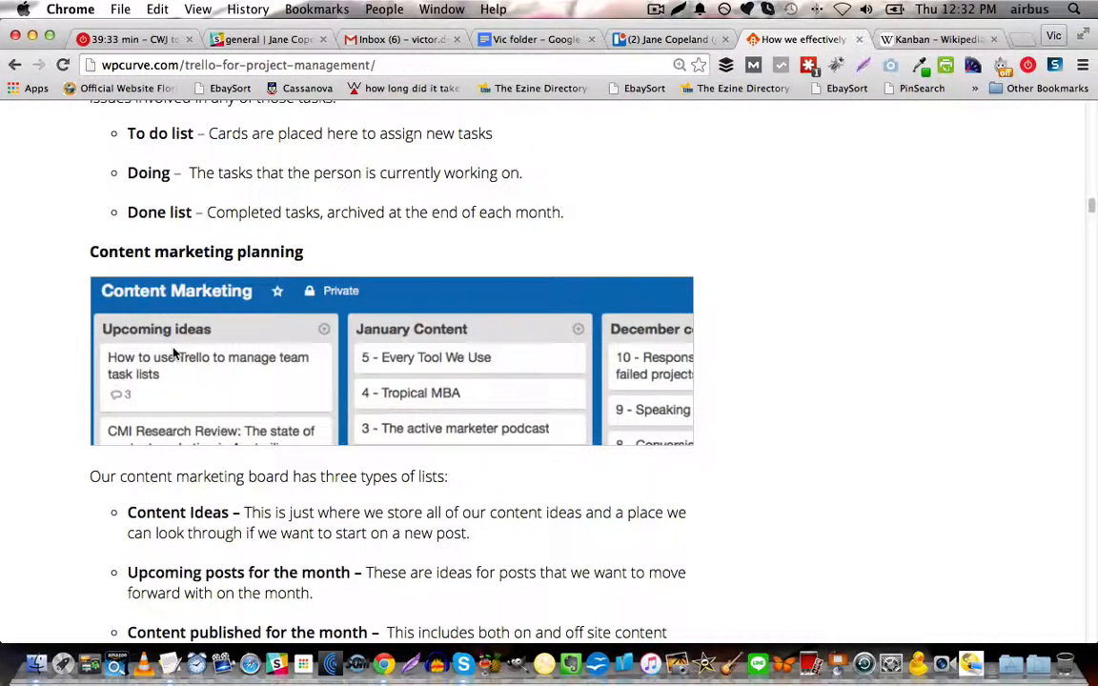
pyautogui.scroll(-1, 629, 347)
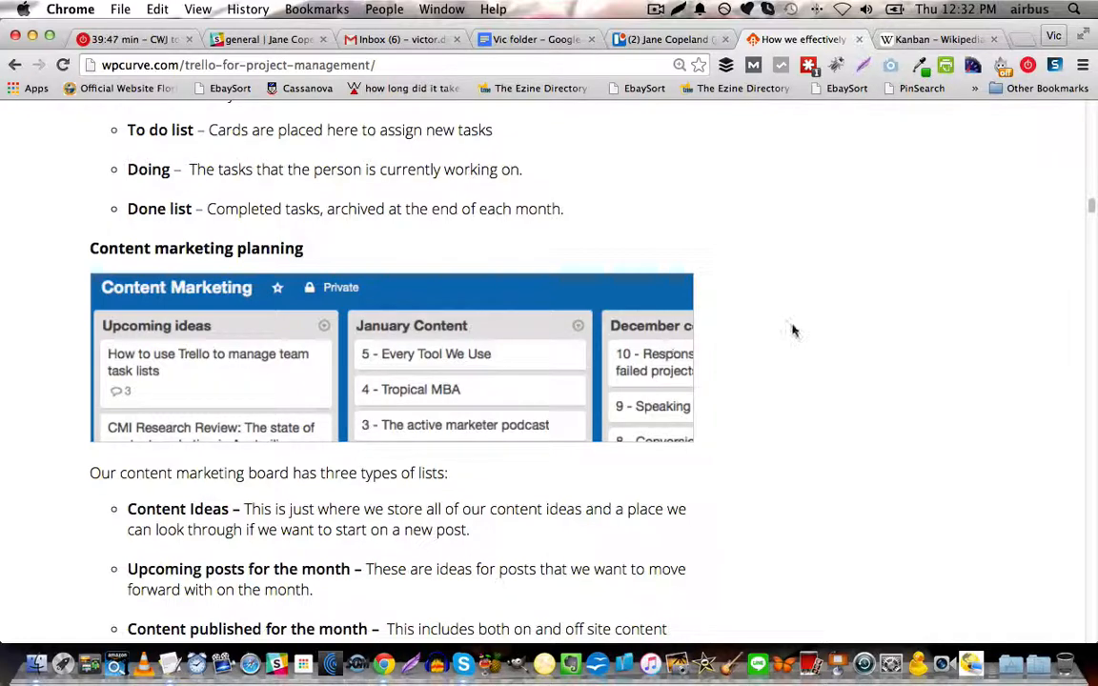
pyautogui.scroll(-10, 793, 331)
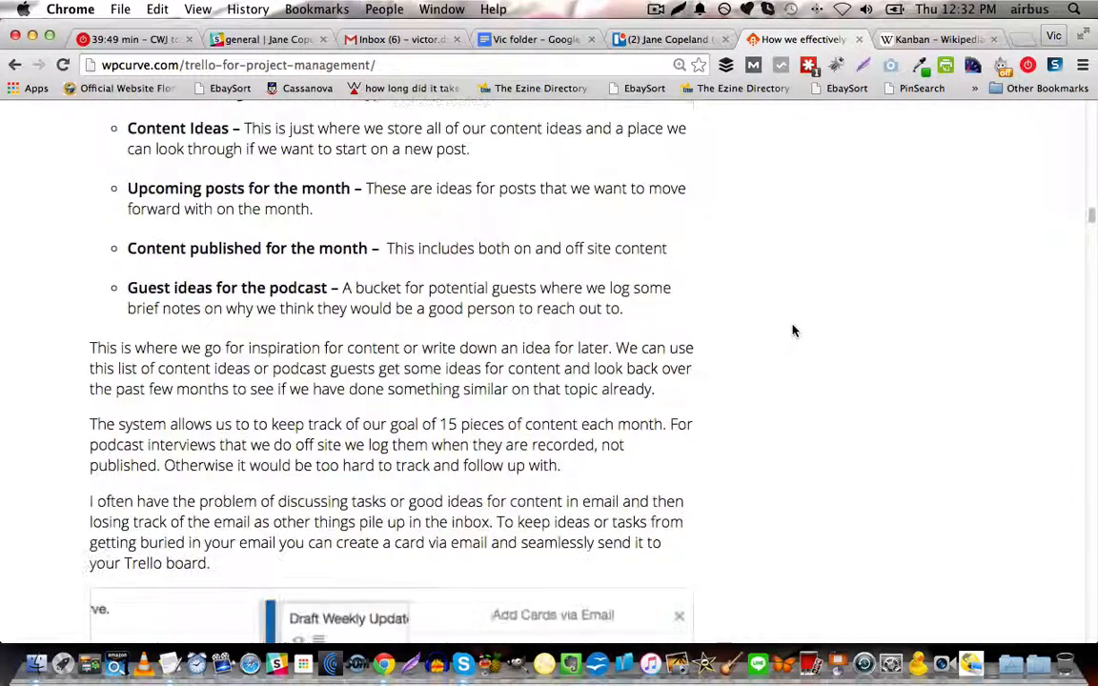
pyautogui.scroll(-15, 792, 331)
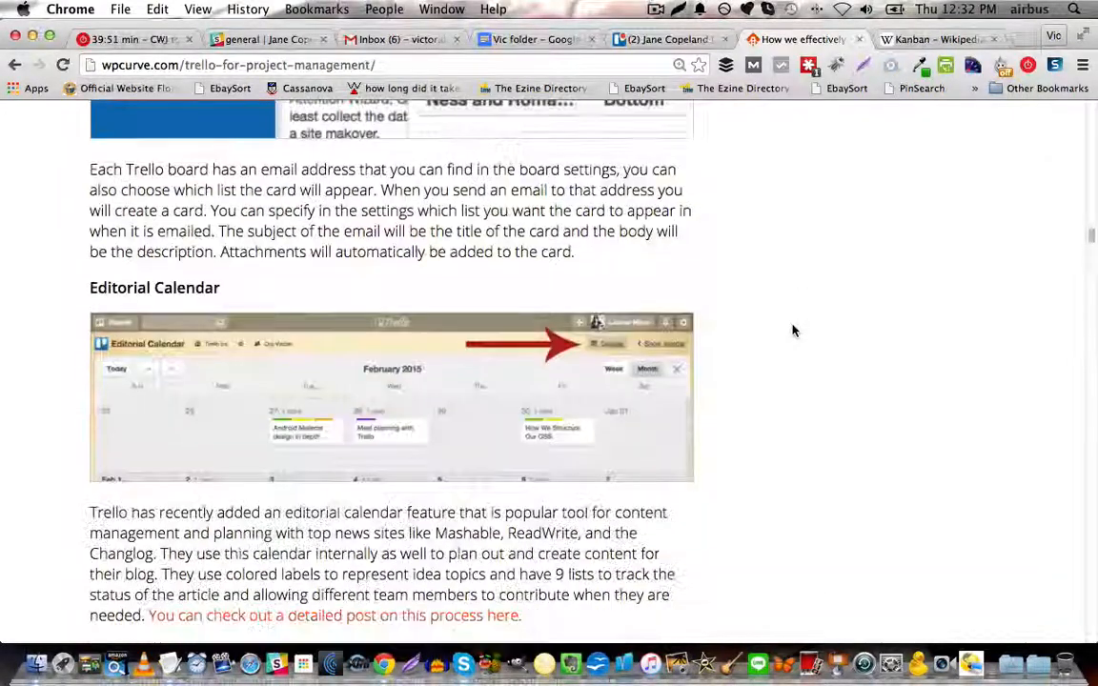
pyautogui.scroll(-12, 792, 331)
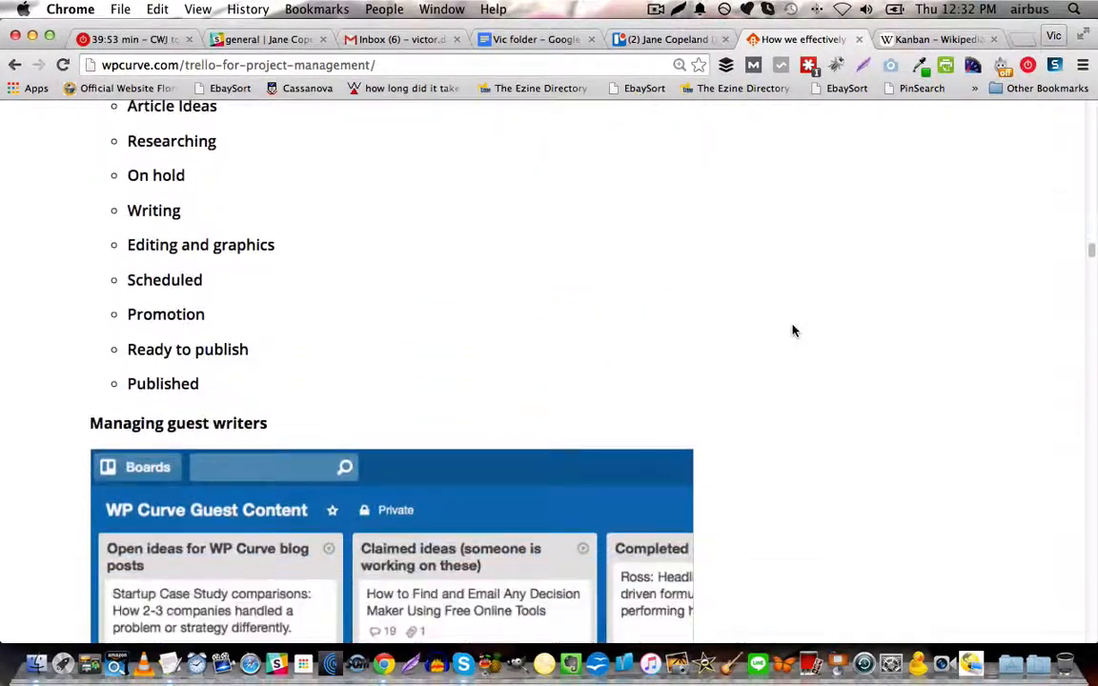
pyautogui.scroll(-3, 792, 331)
pyautogui.scroll(-20, 792, 331)
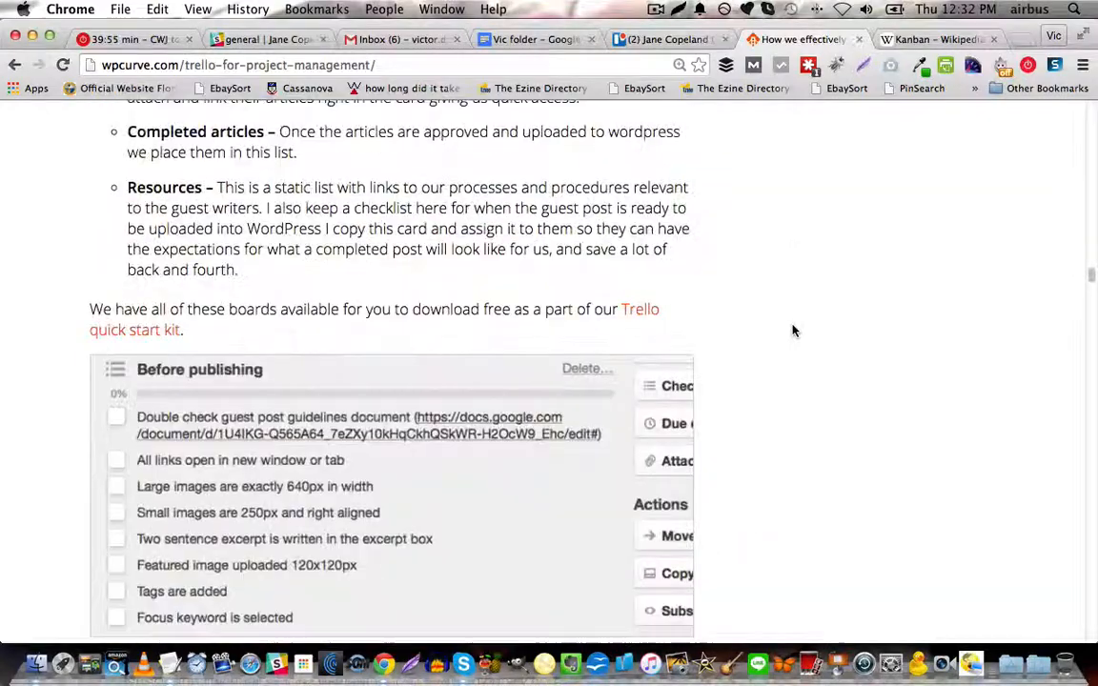
# Skim the article's big project examples, read its Trello pro tips on hotkeys and checklists, and switch back to the Trello team page.
pyautogui.scroll(-20, 792, 331)
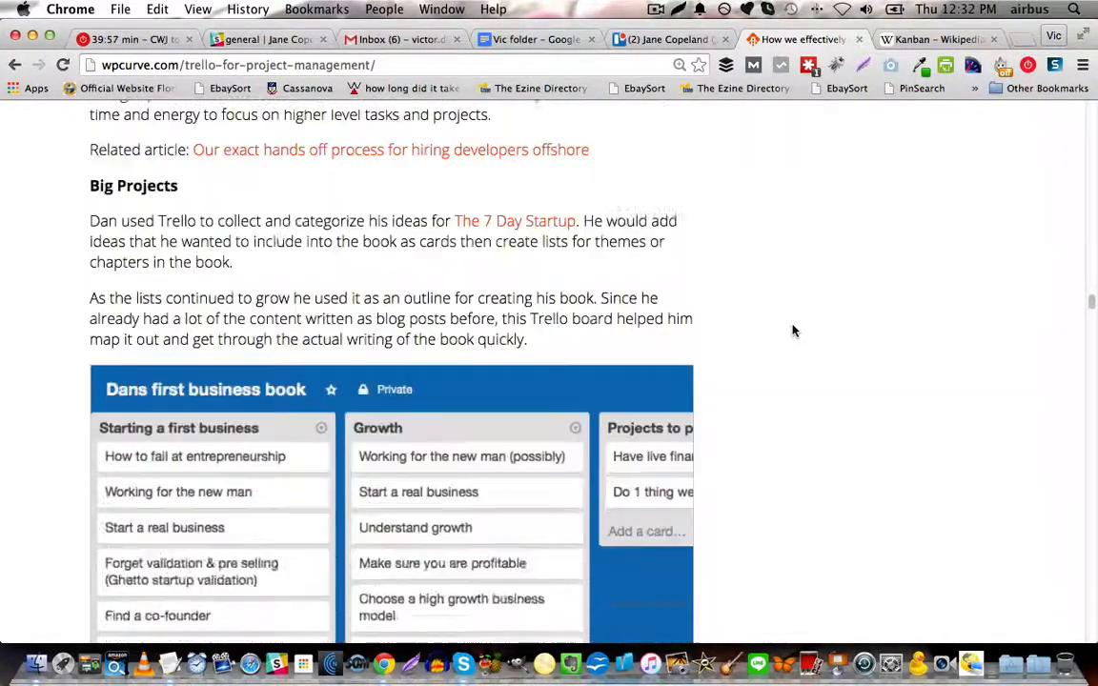
pyautogui.scroll(-20, 792, 330)
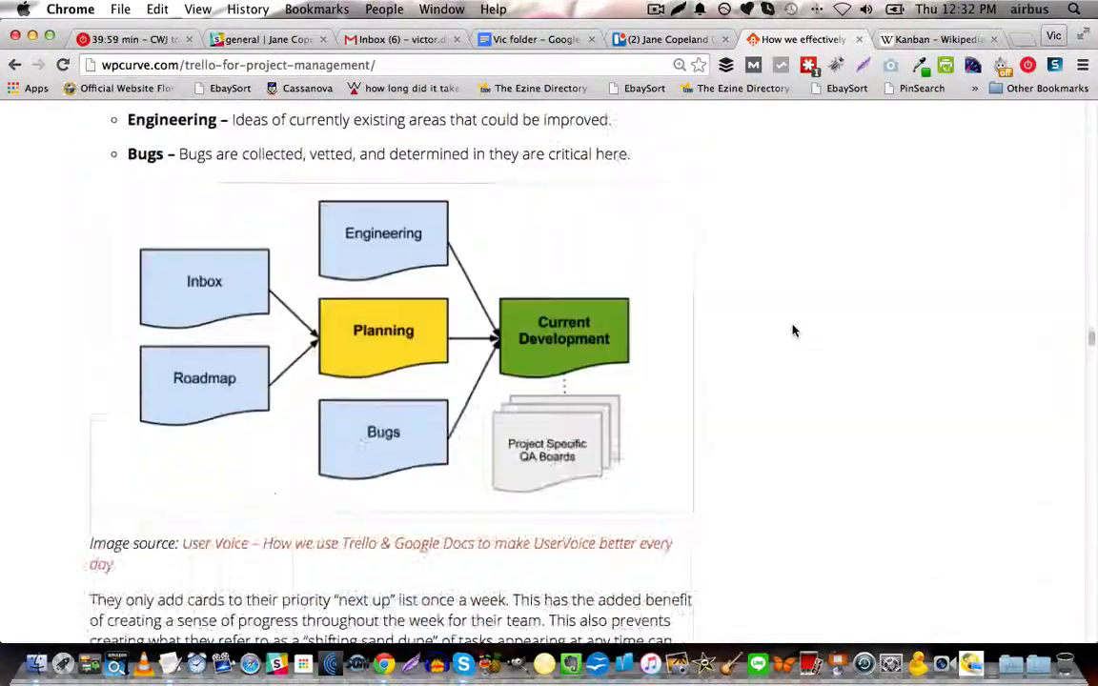
pyautogui.scroll(-8, 792, 331)
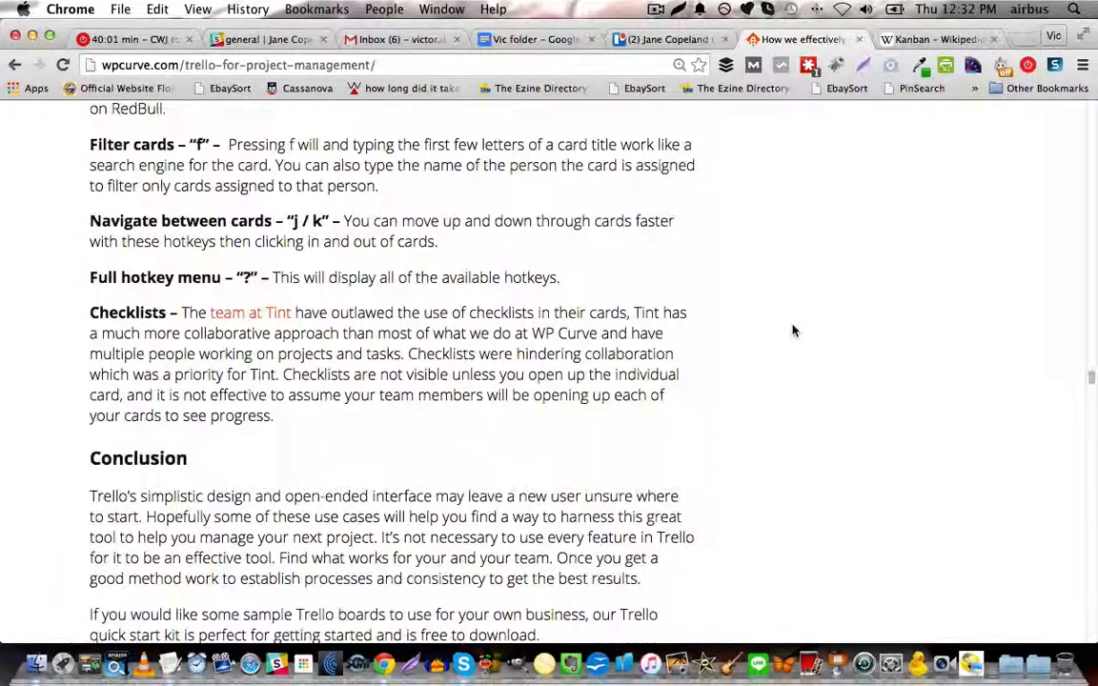
pyautogui.scroll(6, 792, 330)
pyautogui.scroll(3, 792, 333)
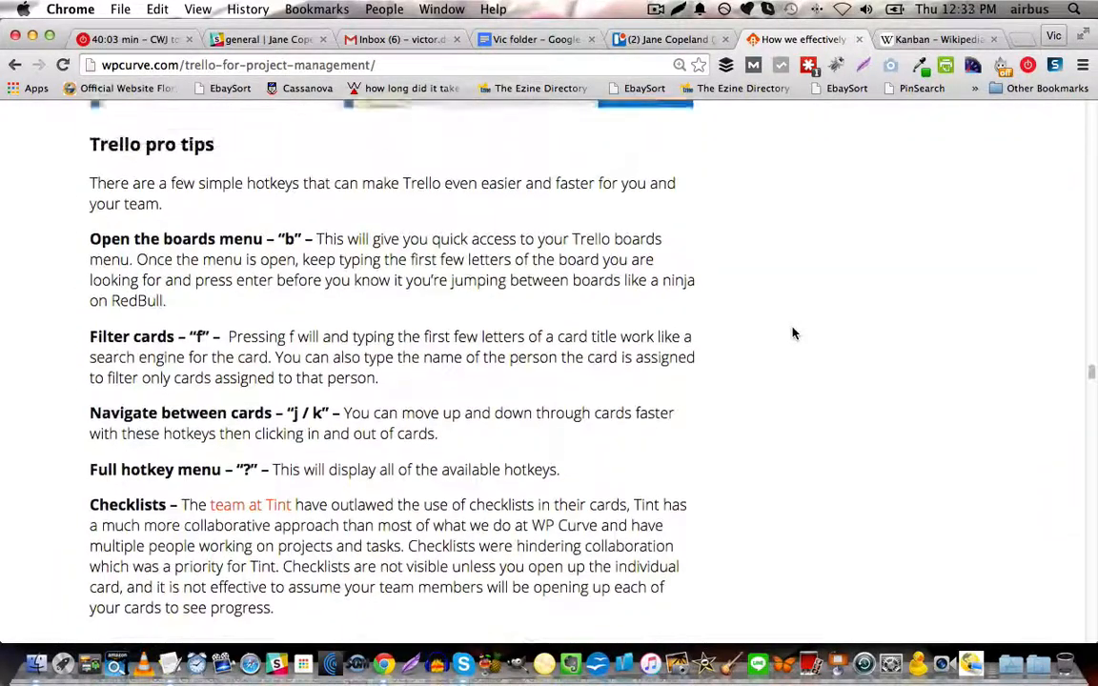
pyautogui.scroll(-3, 793, 332)
pyautogui.scroll(-1, 795, 333)
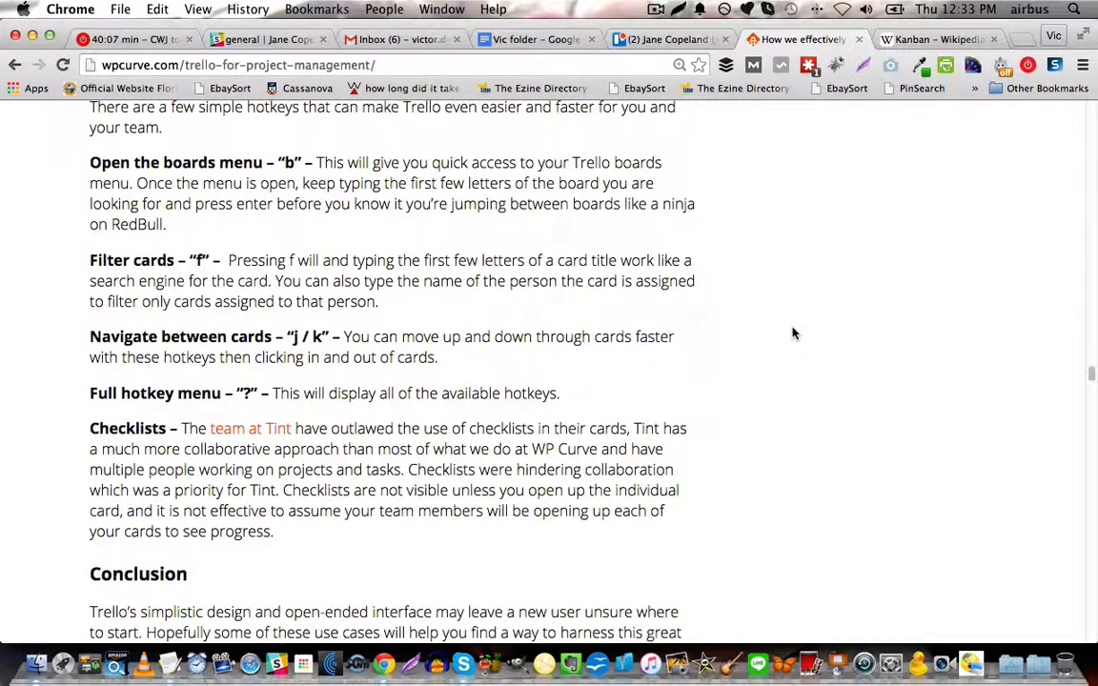
pyautogui.click(668, 39)
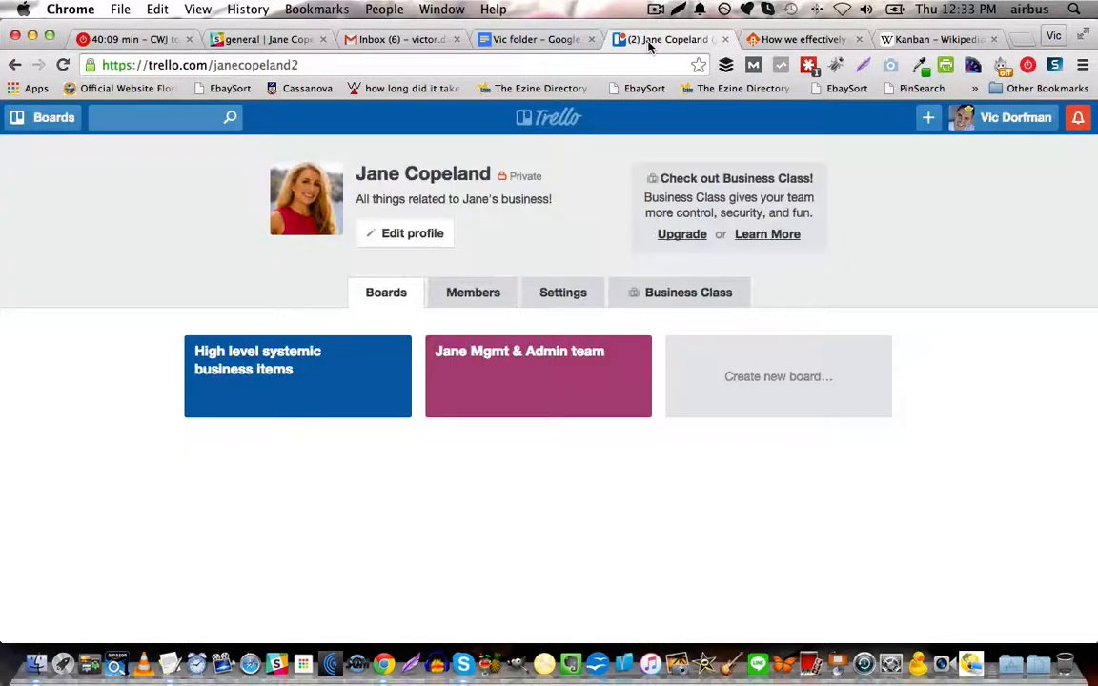
# Open the boards menu on the team page, check the WP Curve article's hotkey tips, and return to the Trello team page.
pyautogui.press('b')
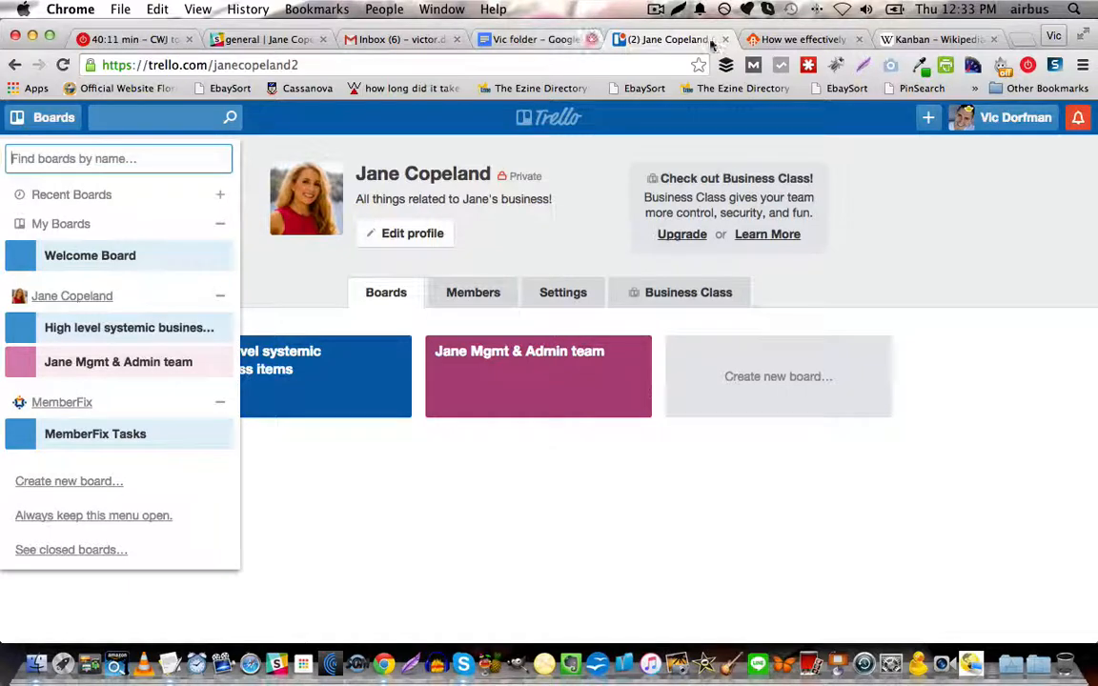
pyautogui.click(806, 40)
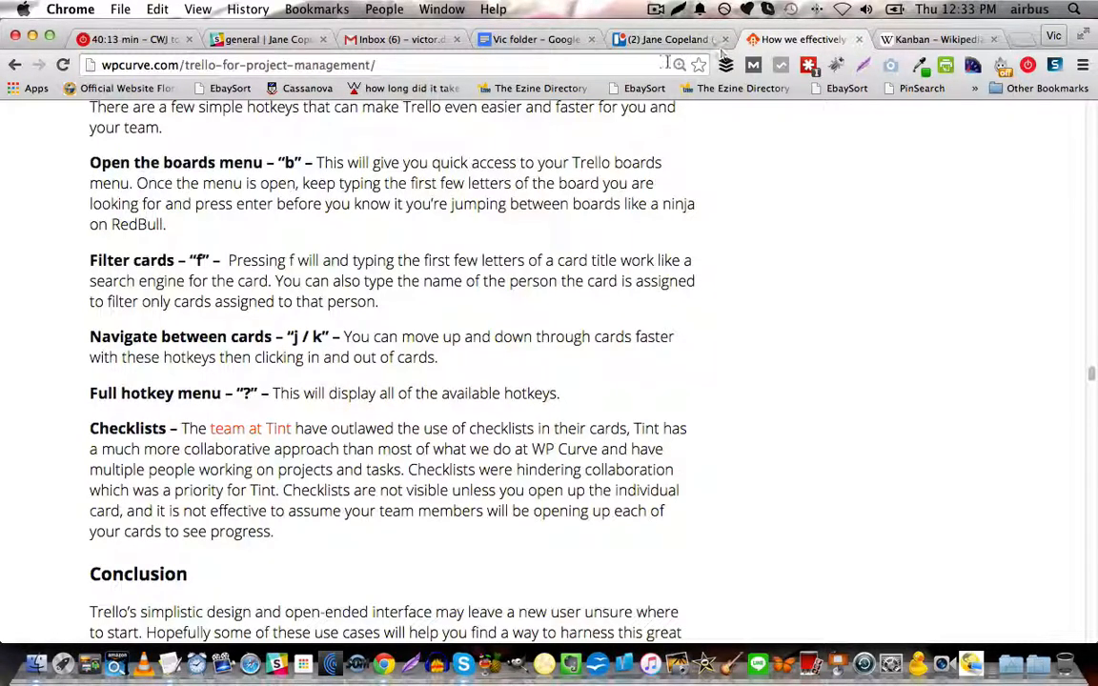
pyautogui.click(634, 39)
pyautogui.click(454, 423)
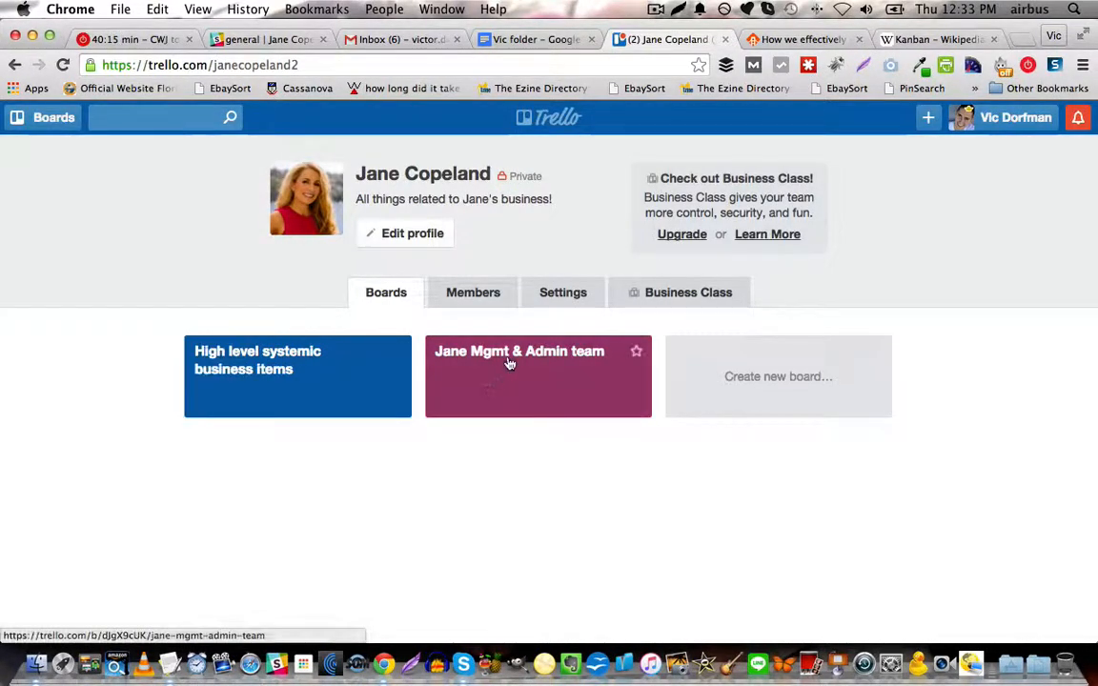
# Open the Mgmt & Admin team board, show its card filter, and check the filter and navigation hotkeys against the article.
pyautogui.click(512, 368)
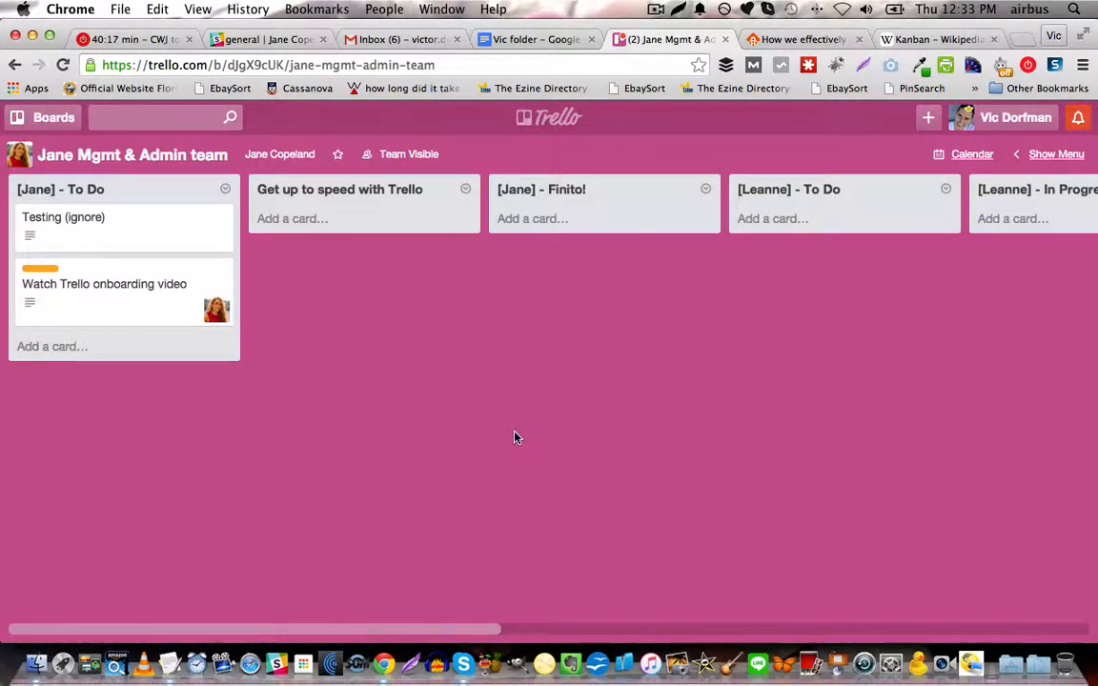
pyautogui.press('f')
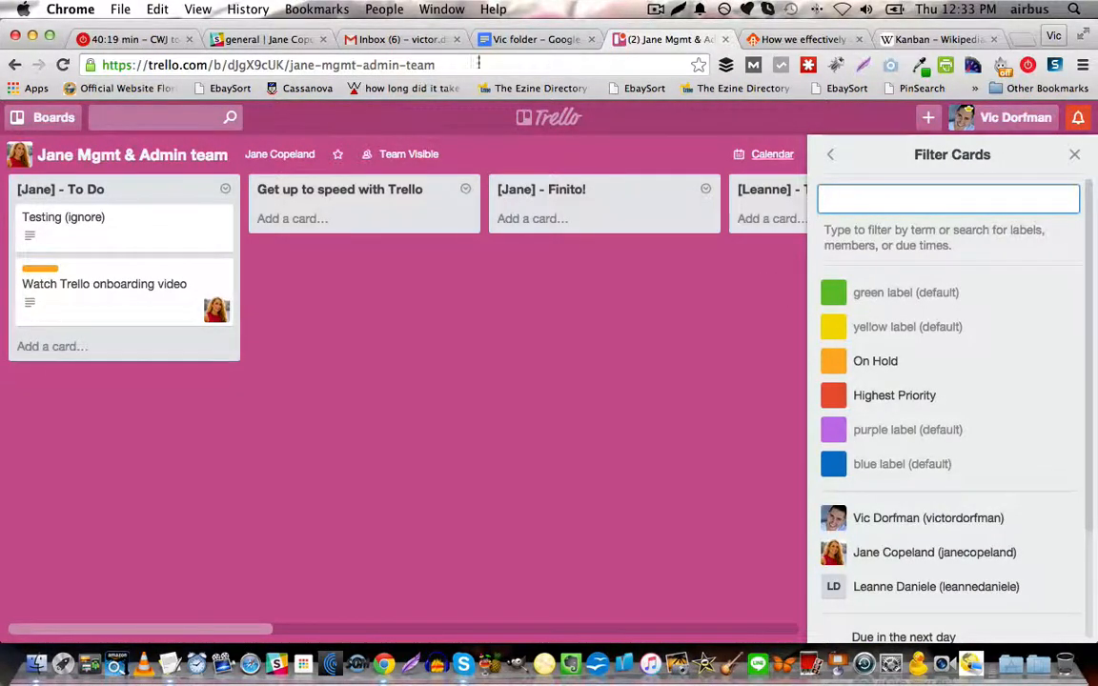
pyautogui.click(799, 40)
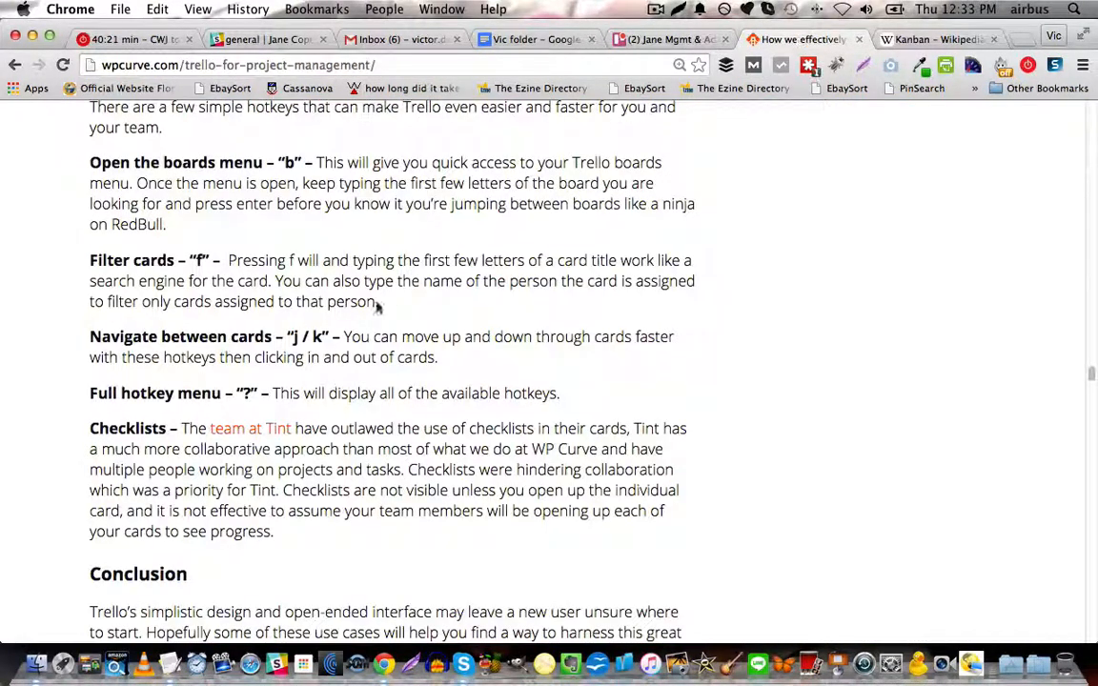
pyautogui.click(656, 40)
pyautogui.click(516, 393)
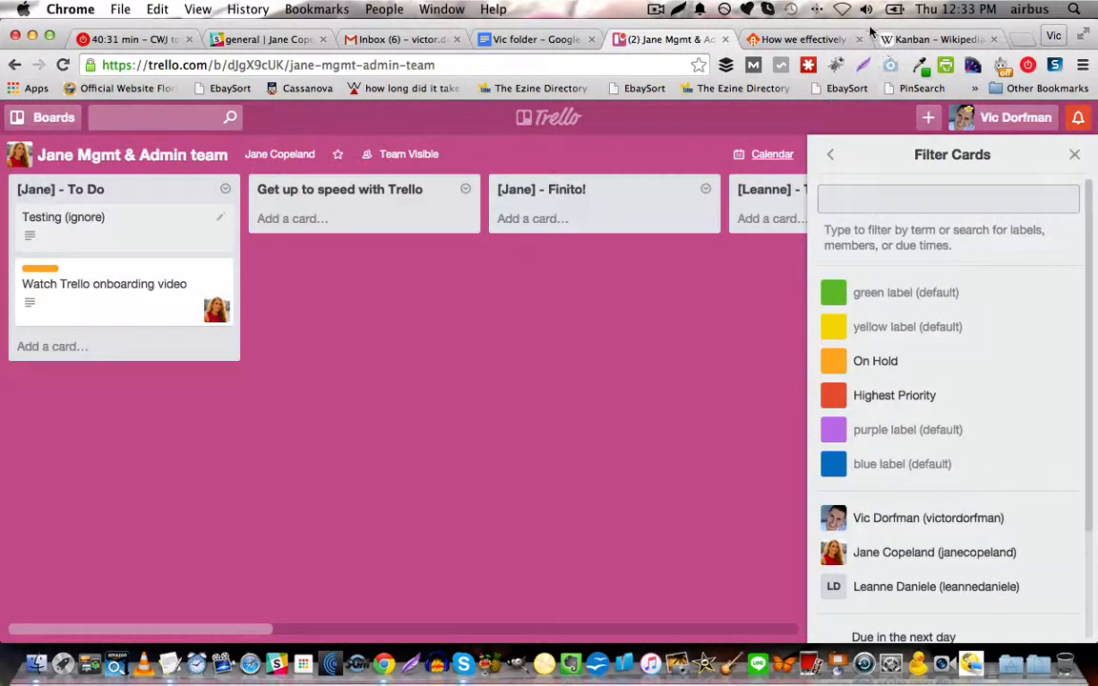
# Return to the WP Curve article and skim past its conclusion to the free Trello quick start kit offer.
pyautogui.click(795, 41)
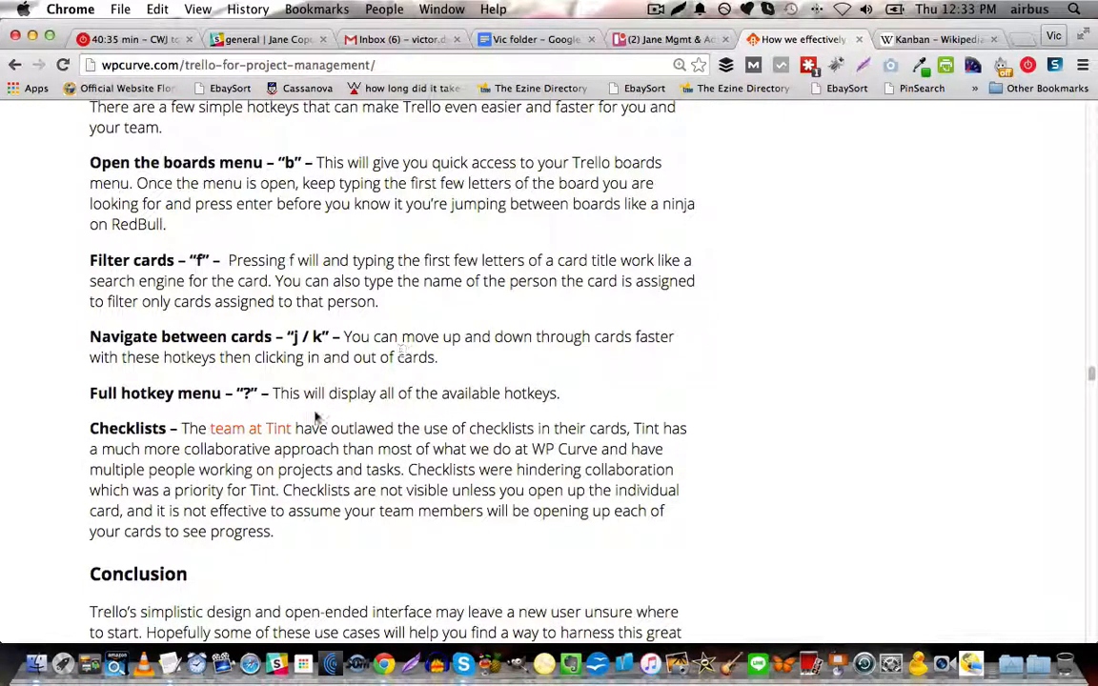
pyautogui.scroll(-15, 315, 417)
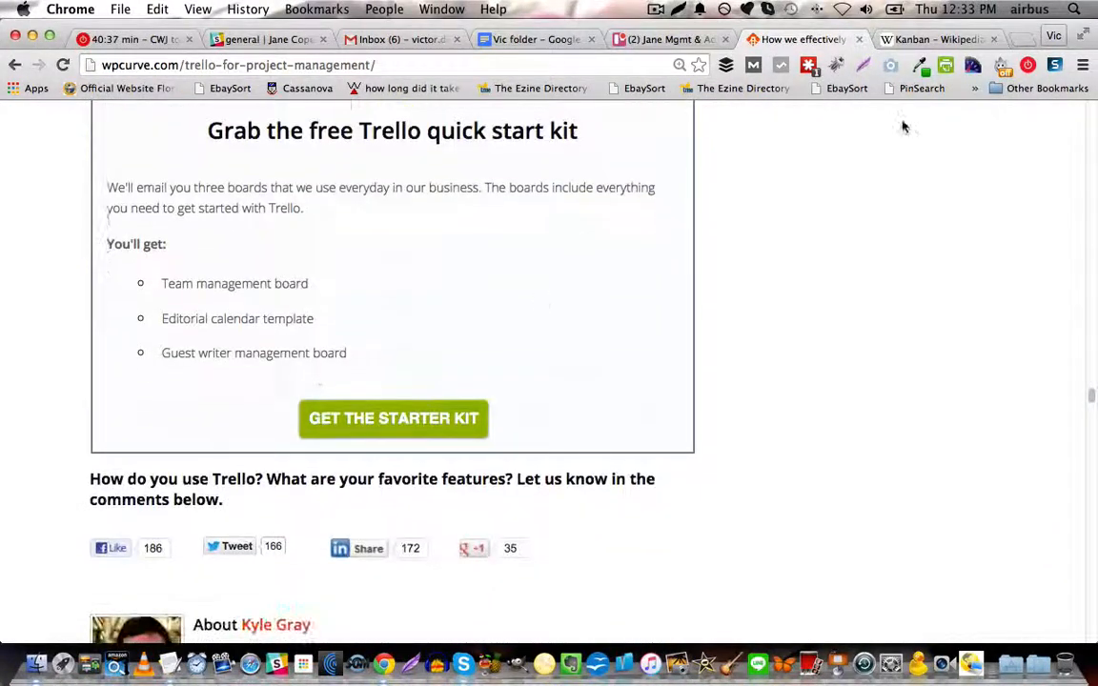
pyautogui.click(656, 8)
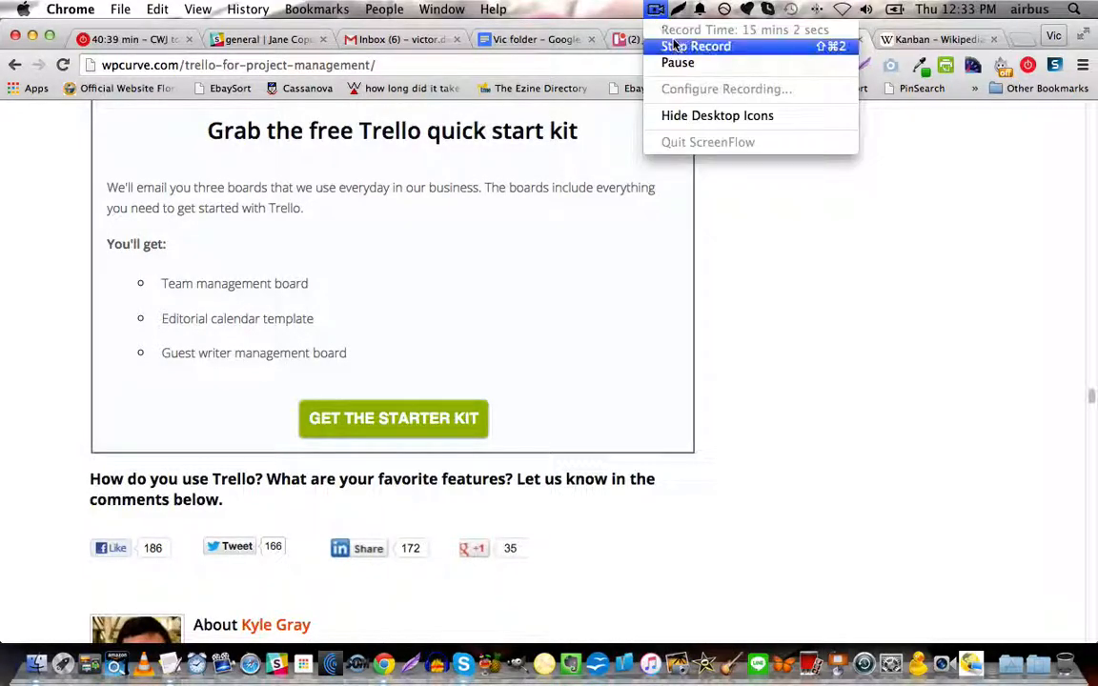